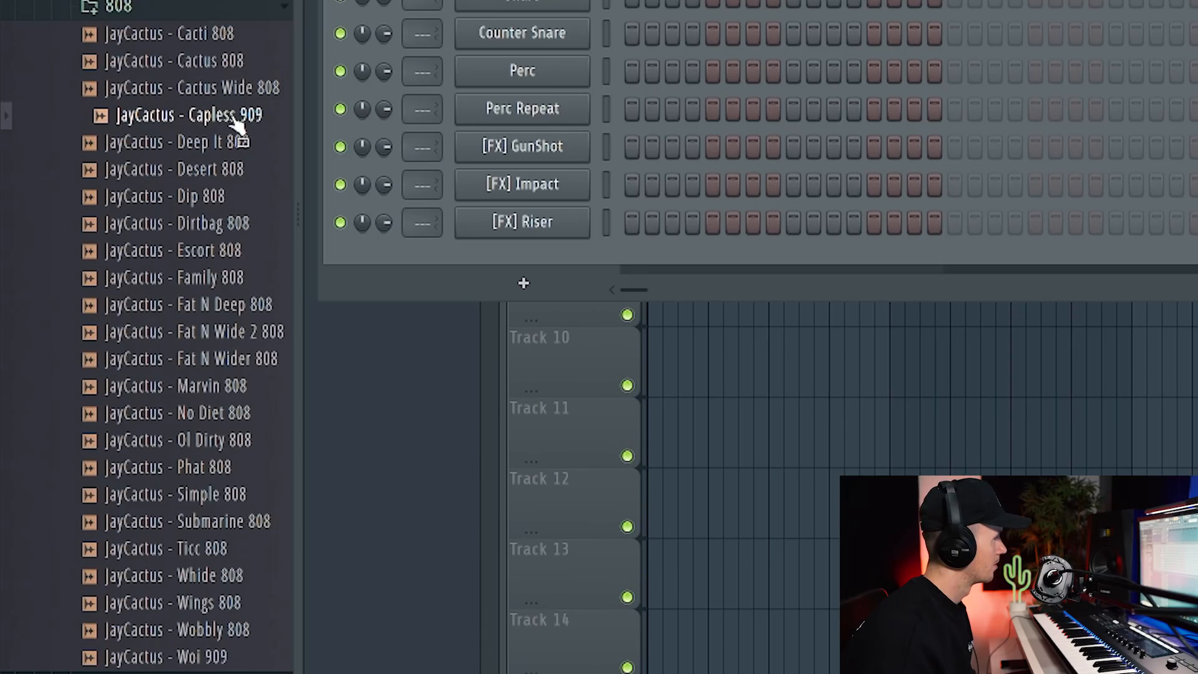
Audition several samples in the 808 folder, including Fat N Deep 808 and Fat N Wide 2 808.
{"action": "left_click", "coordinate": [191, 652]}
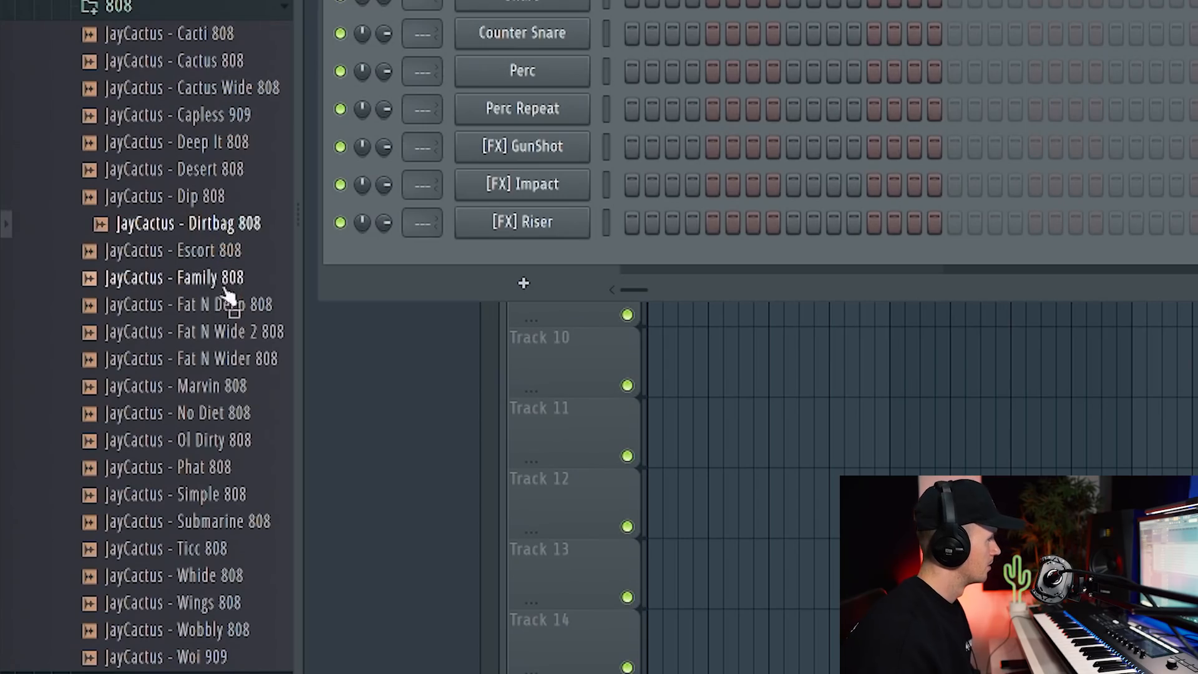
{"action": "left_click", "coordinate": [226, 312]}
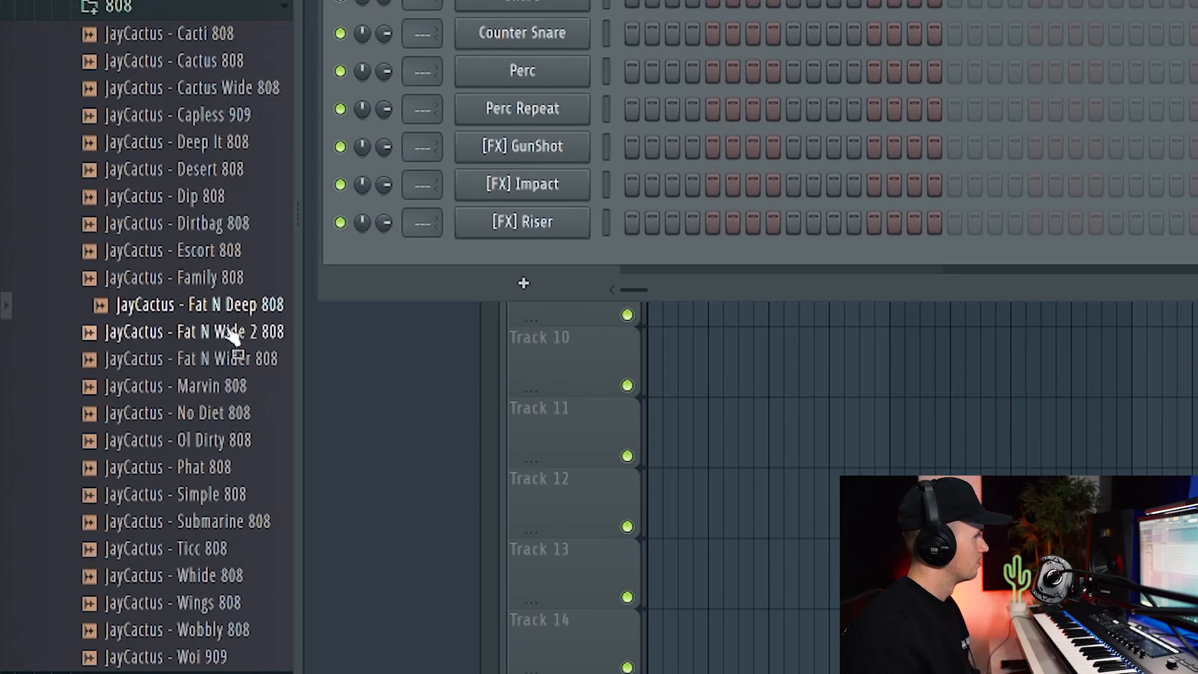
{"action": "left_click", "coordinate": [246, 340]}
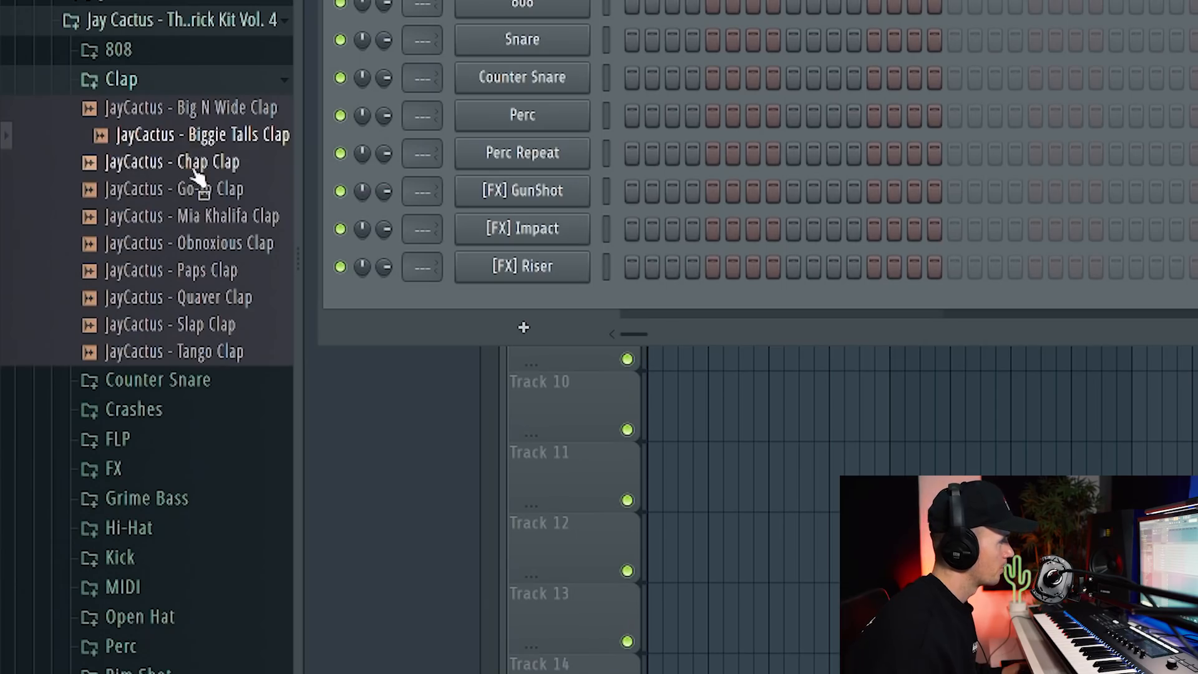
Audition samples in the Clap folder, from Chap Clap down to the Paps, Quaver and Slap claps, and collapse the folder.
{"action": "left_click", "coordinate": [193, 167]}
{"action": "left_click", "coordinate": [198, 190]}
{"action": "left_click", "coordinate": [202, 218]}
{"action": "left_click", "coordinate": [206, 272]}
{"action": "left_click", "coordinate": [208, 299]}
{"action": "left_click", "coordinate": [214, 325]}
{"action": "left_click", "coordinate": [159, 79]}
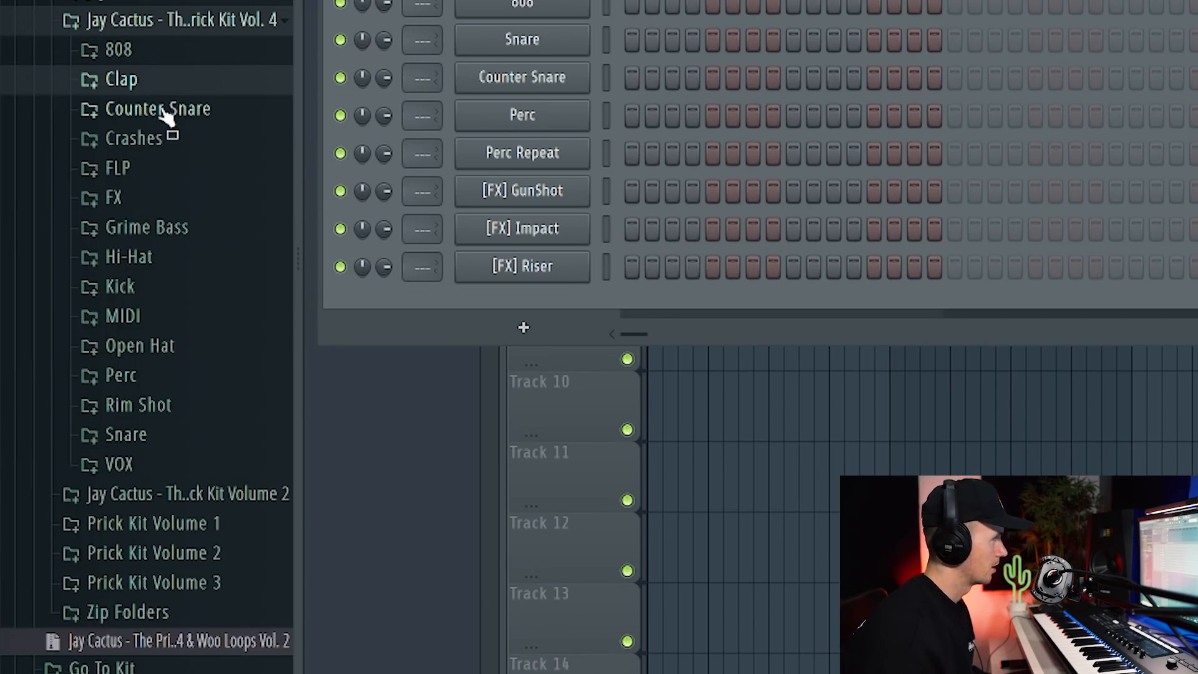
Expand the Counter Snare folder, audition its samples, including the Bite and Body counter snares, and collapse it.
{"action": "left_click", "coordinate": [163, 109]}
{"action": "left_click", "coordinate": [181, 147]}
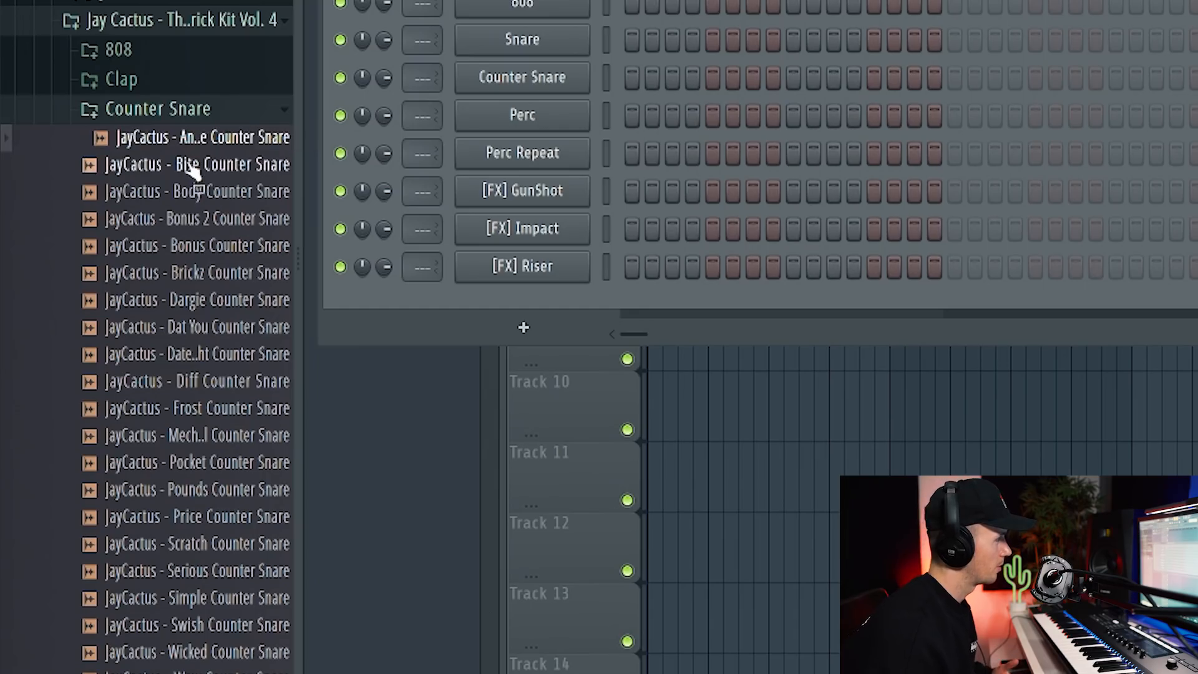
{"action": "left_click", "coordinate": [195, 166]}
{"action": "left_click", "coordinate": [196, 192]}
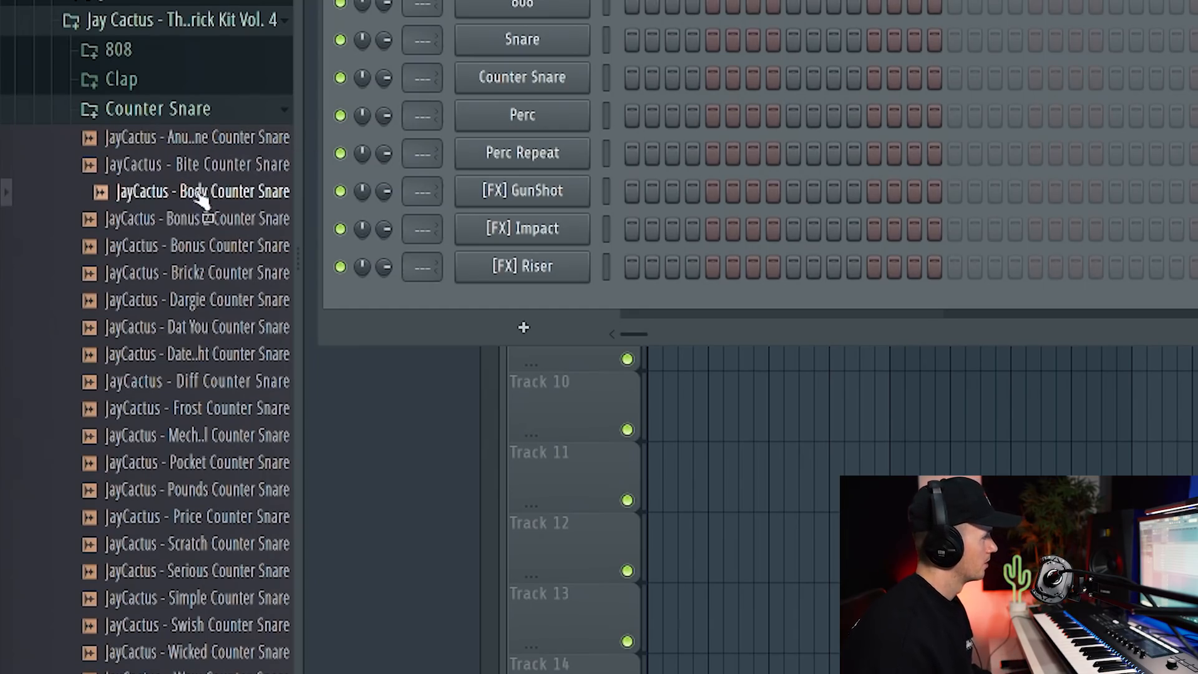
{"action": "left_click", "coordinate": [200, 139]}
{"action": "left_click", "coordinate": [238, 354]}
{"action": "left_click", "coordinate": [237, 408]}
{"action": "left_click", "coordinate": [236, 462]}
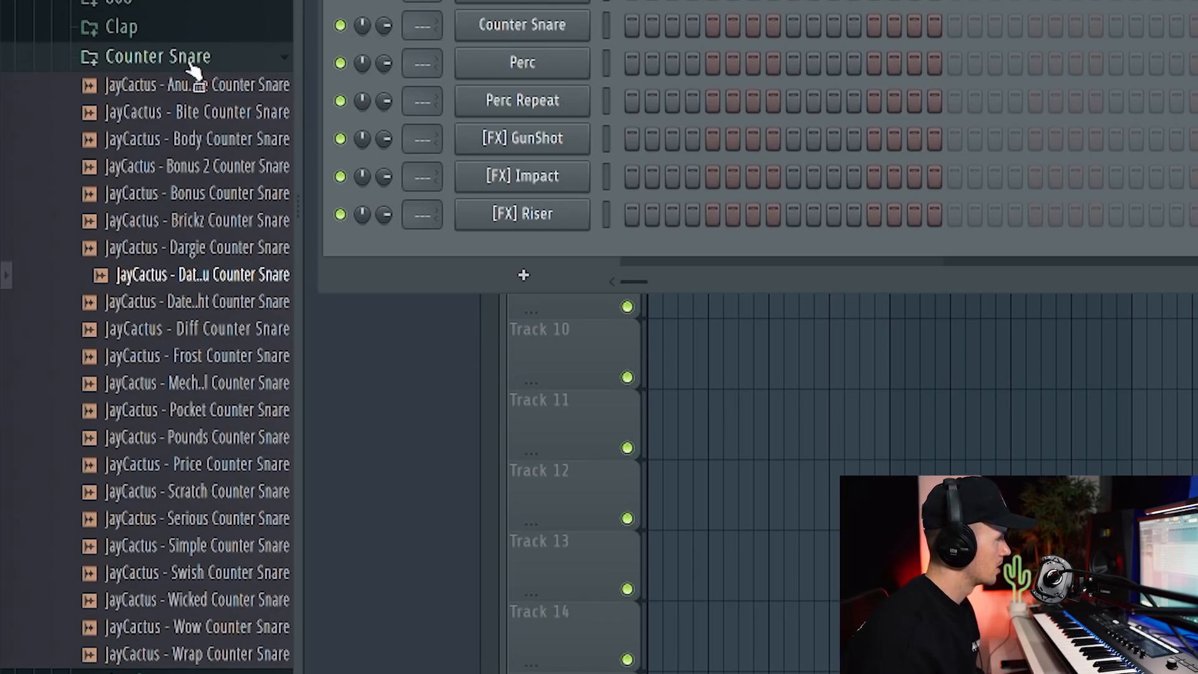
{"action": "left_click", "coordinate": [189, 60]}
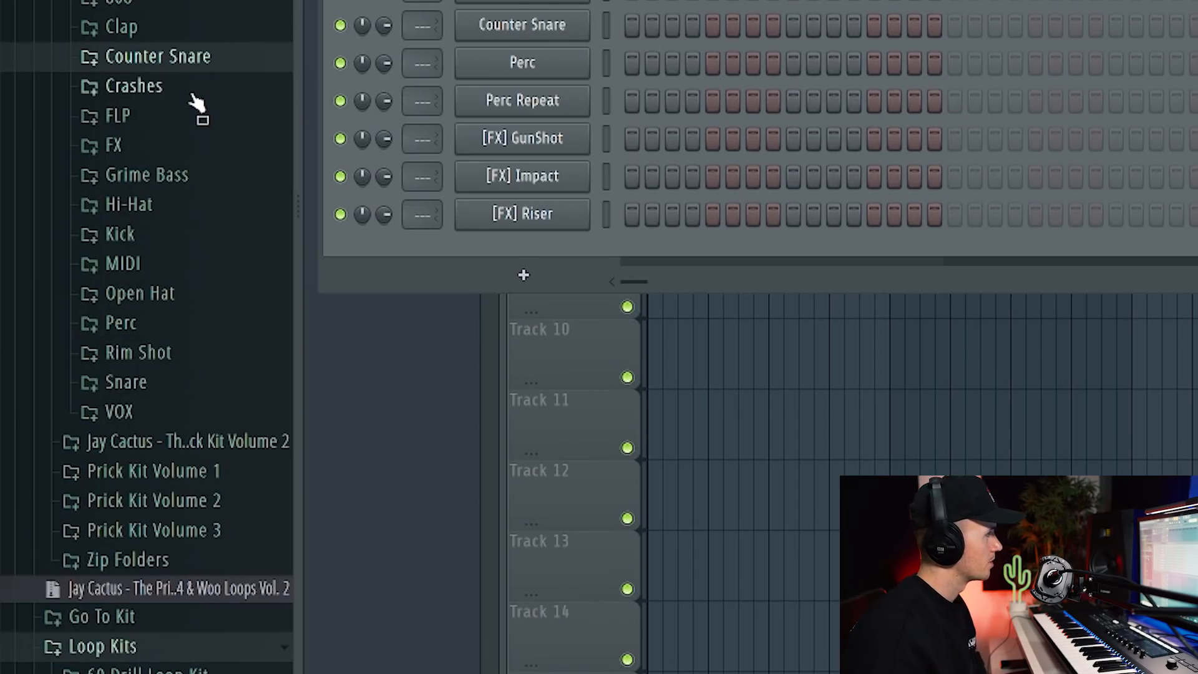
Expand the Crashes folder, audition the Dark Style, King Gong, Lightwork, Moving, Splashes and Stutter crashes, and collapse it.
{"action": "left_click", "coordinate": [199, 93]}
{"action": "left_click", "coordinate": [194, 141]}
{"action": "left_click", "coordinate": [209, 195]}
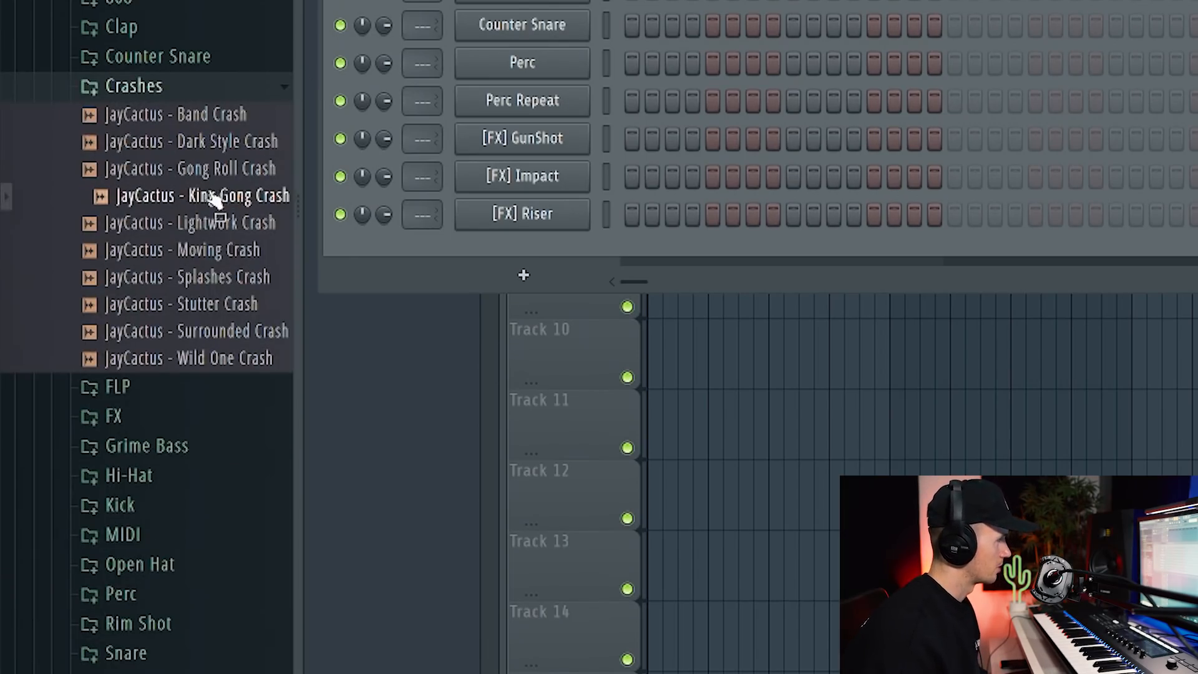
{"action": "left_click", "coordinate": [198, 232]}
{"action": "left_click", "coordinate": [207, 257]}
{"action": "left_click", "coordinate": [215, 278]}
{"action": "left_click", "coordinate": [221, 304]}
{"action": "left_click", "coordinate": [174, 85]}
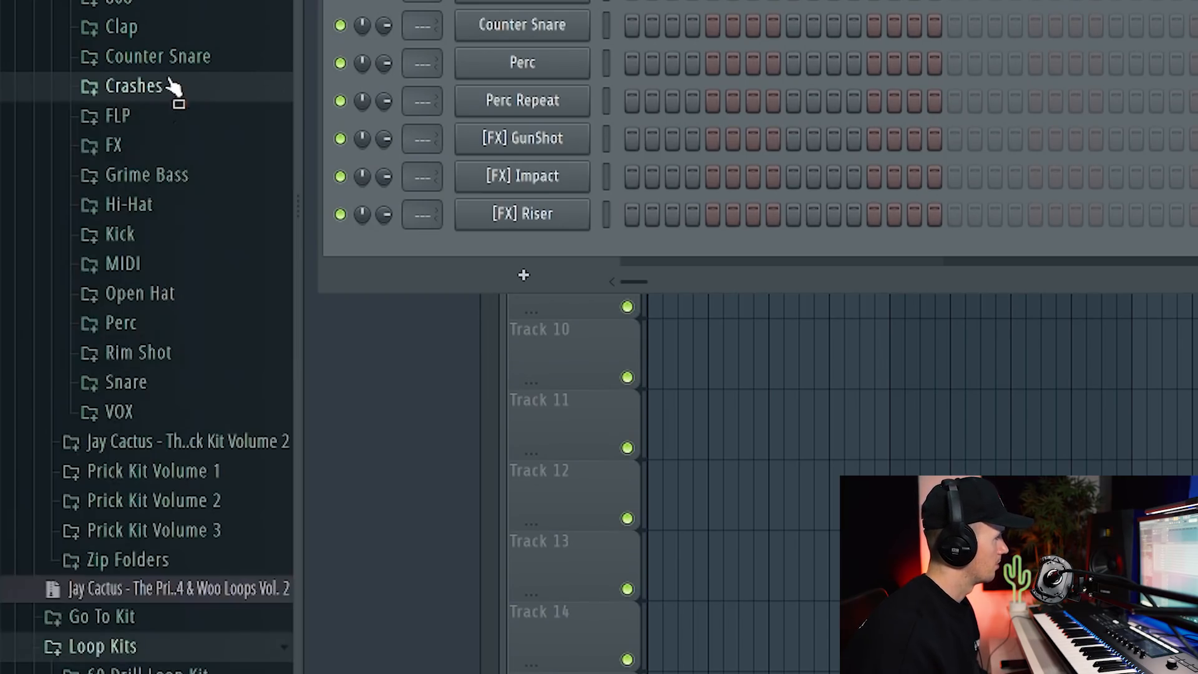
Look through the FLP folder and the Impacts and MISC subfolders of the FX folder.
{"action": "left_click", "coordinate": [179, 118]}
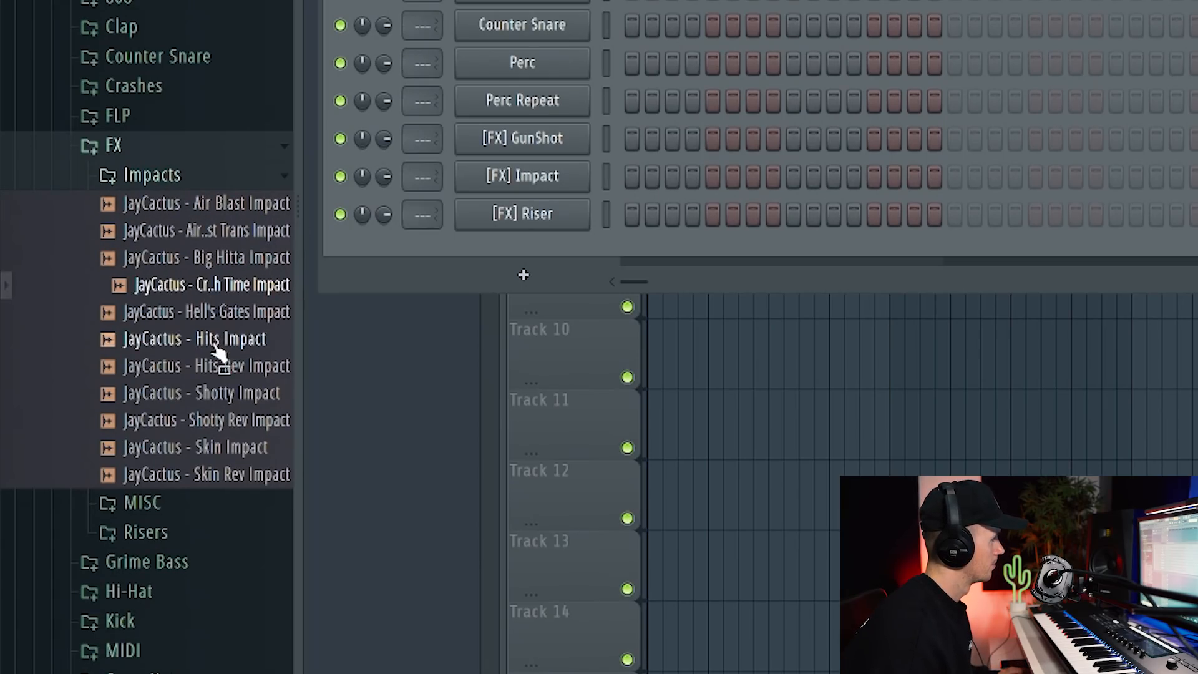
{"action": "left_click", "coordinate": [160, 174]}
{"action": "left_click", "coordinate": [168, 206]}
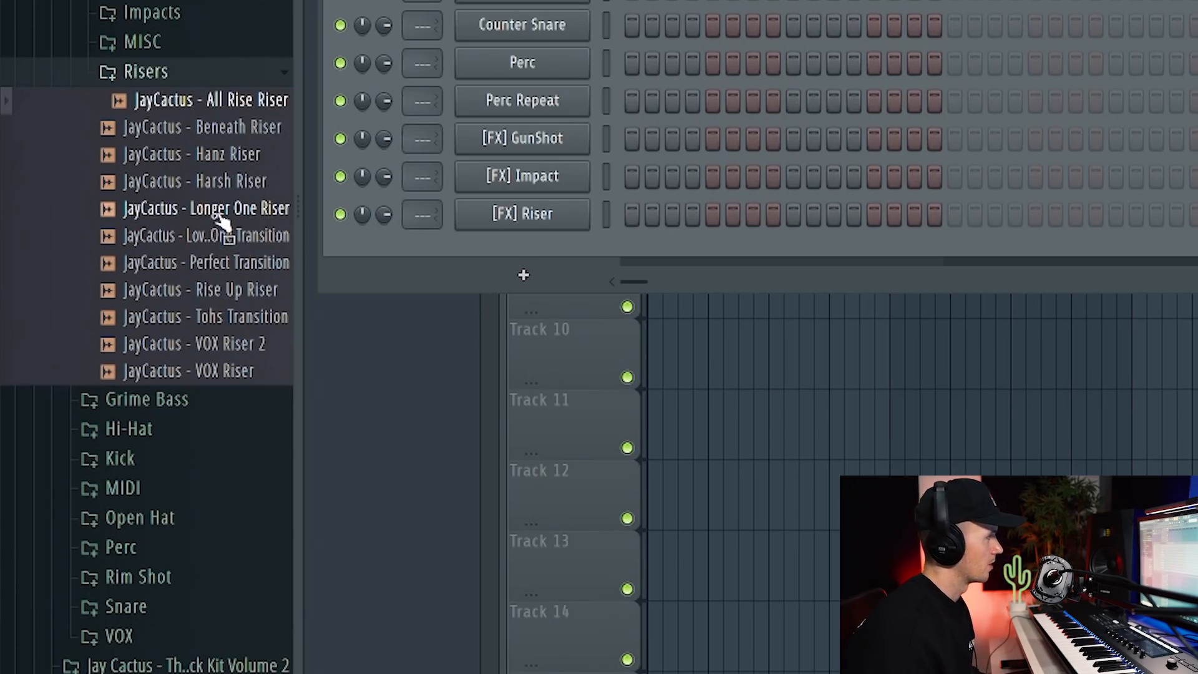
Audition the Longer One Riser, Perfect Transition, VOX Riser 2 and VOX Riser samples, and collapse the Risers folder.
{"action": "left_click", "coordinate": [218, 211]}
{"action": "left_click", "coordinate": [233, 273]}
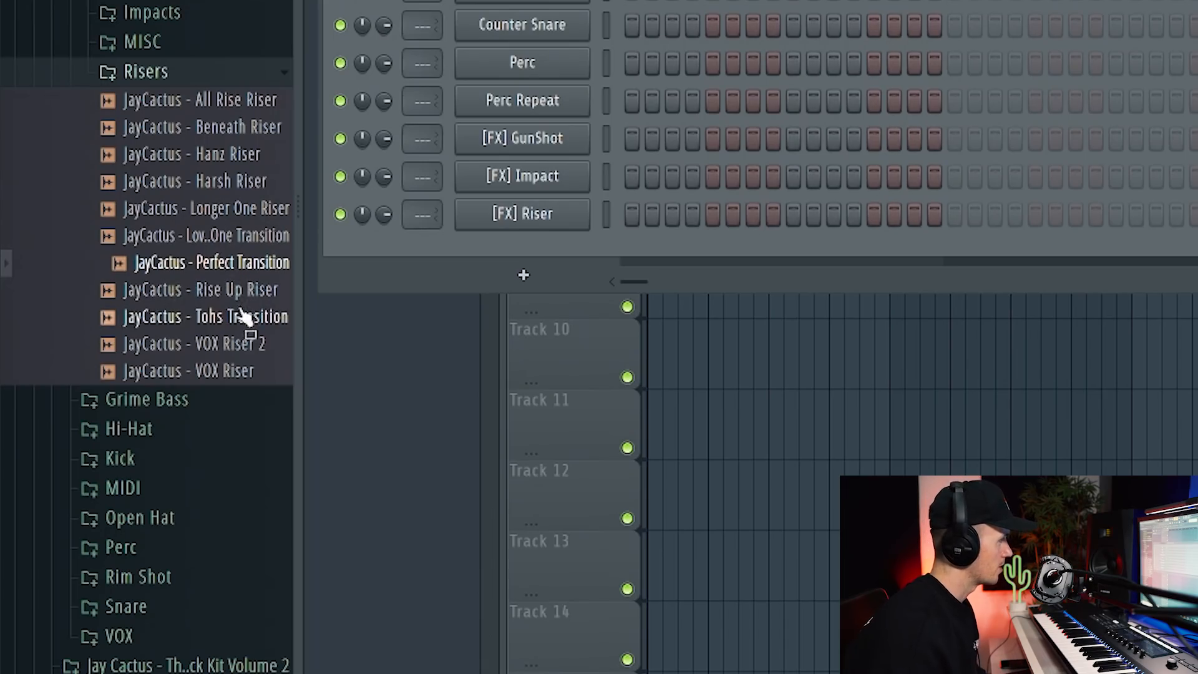
{"action": "left_click", "coordinate": [241, 344]}
{"action": "left_click", "coordinate": [236, 374]}
{"action": "left_click", "coordinate": [148, 78]}
Expand the Grime Bass folder, audition its samples from Subtronic Grime Bass up to Mad Grime Bass, and collapse it.
{"action": "left_click", "coordinate": [178, 105]}
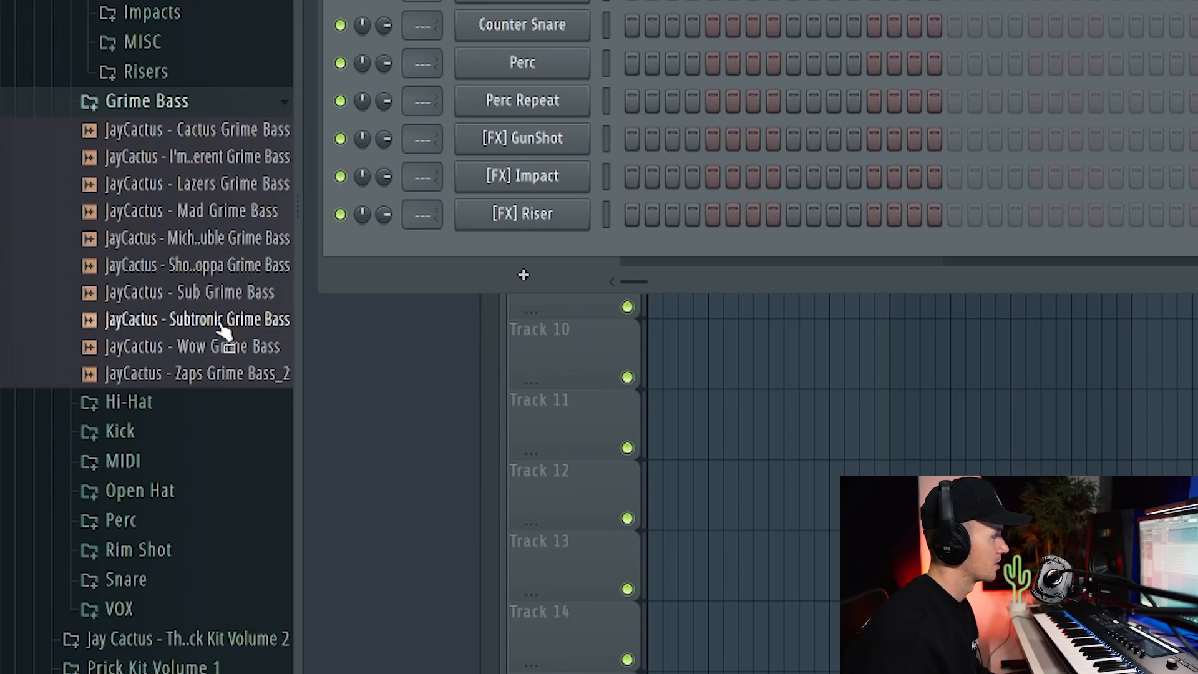
{"action": "left_click", "coordinate": [219, 320]}
{"action": "left_click", "coordinate": [221, 293]}
{"action": "left_click", "coordinate": [218, 266]}
{"action": "left_click", "coordinate": [227, 238]}
{"action": "left_click", "coordinate": [219, 212]}
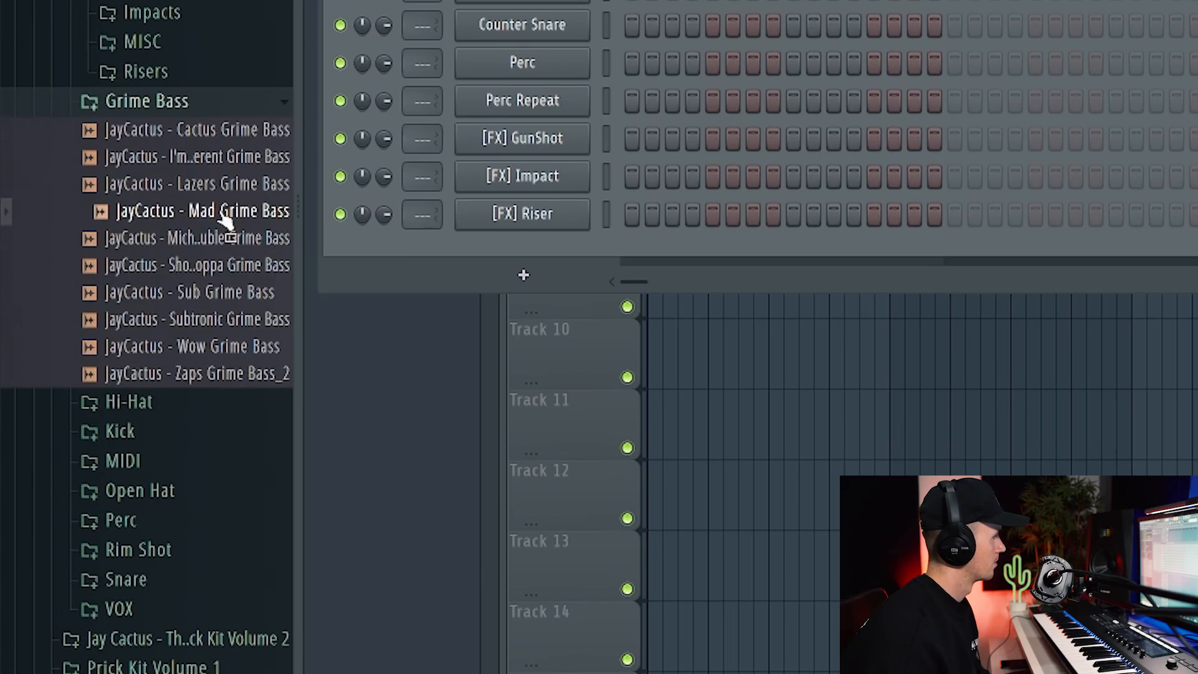
{"action": "left_click", "coordinate": [193, 103]}
Expand the Hi-Hat folder and audition its samples from Shake Delay Hi-Hat down to Tooth Pick Hi-Hat.
{"action": "left_click", "coordinate": [191, 133]}
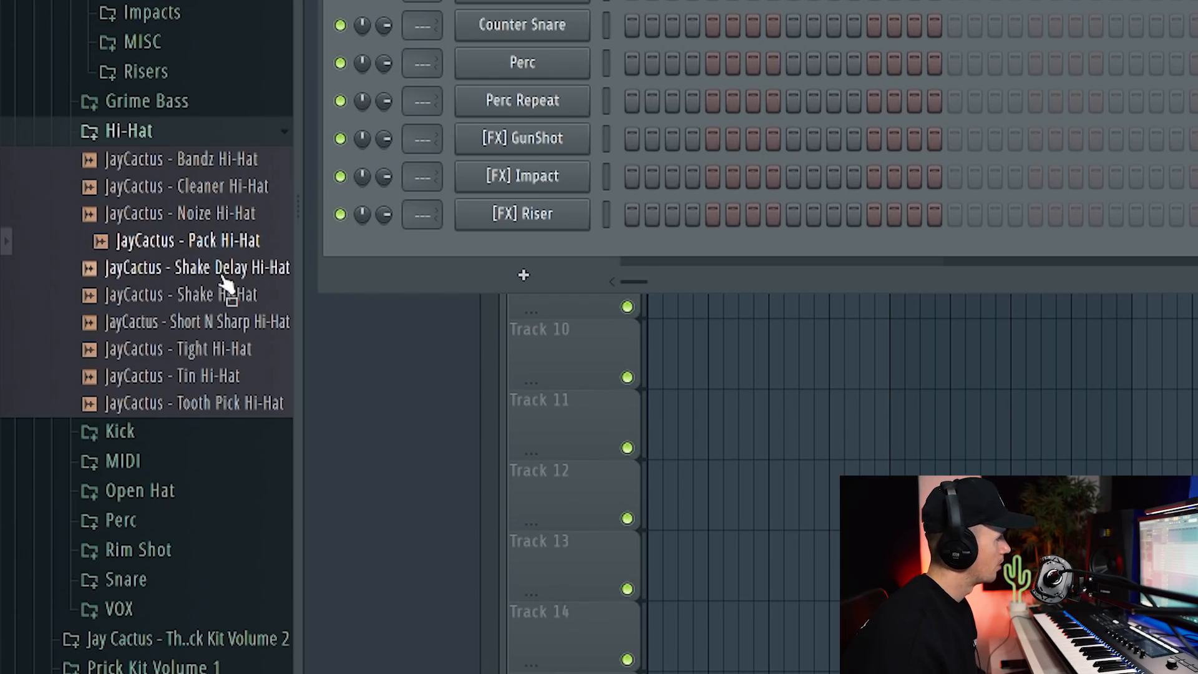
{"action": "left_click", "coordinate": [237, 273]}
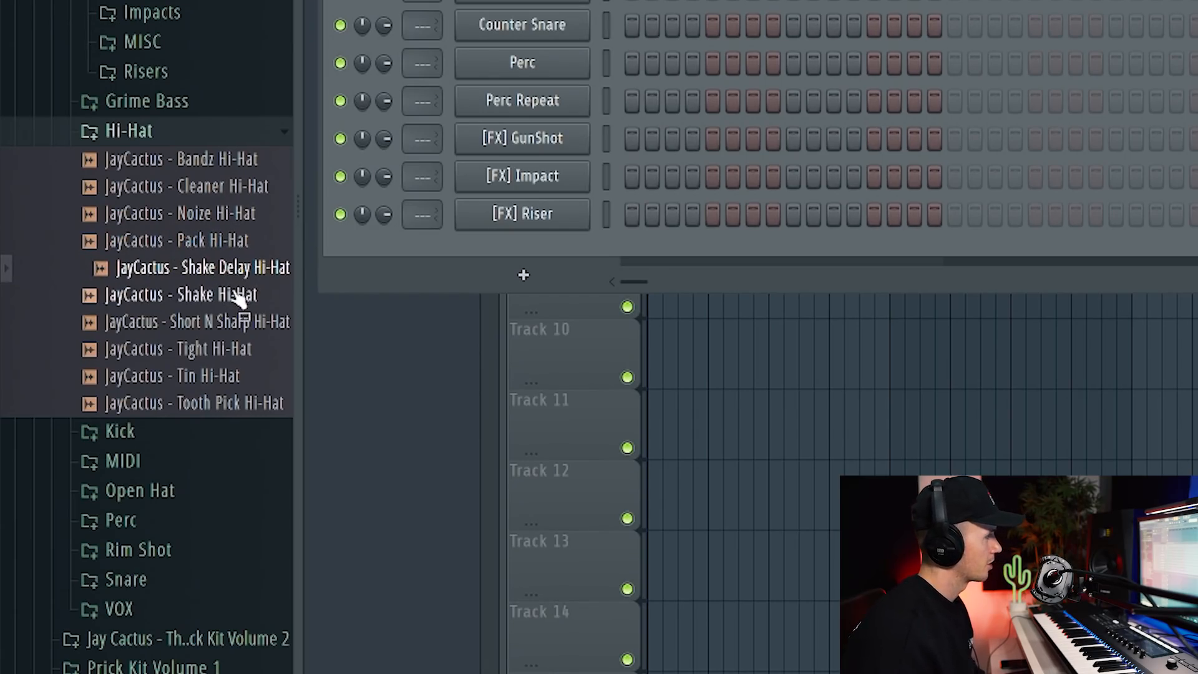
{"action": "left_click", "coordinate": [236, 295]}
{"action": "left_click", "coordinate": [228, 324]}
{"action": "left_click", "coordinate": [223, 350]}
{"action": "left_click", "coordinate": [220, 378]}
{"action": "left_click", "coordinate": [229, 404]}
Expand the Kick folder, audition the Chain, Cleeen, GOAT, LED, Ridonculous, Van Damme and Smooth kicks, and collapse it.
{"action": "left_click", "coordinate": [225, 430]}
{"action": "left_click", "coordinate": [206, 188]}
{"action": "left_click", "coordinate": [190, 215]}
{"action": "left_click", "coordinate": [214, 272]}
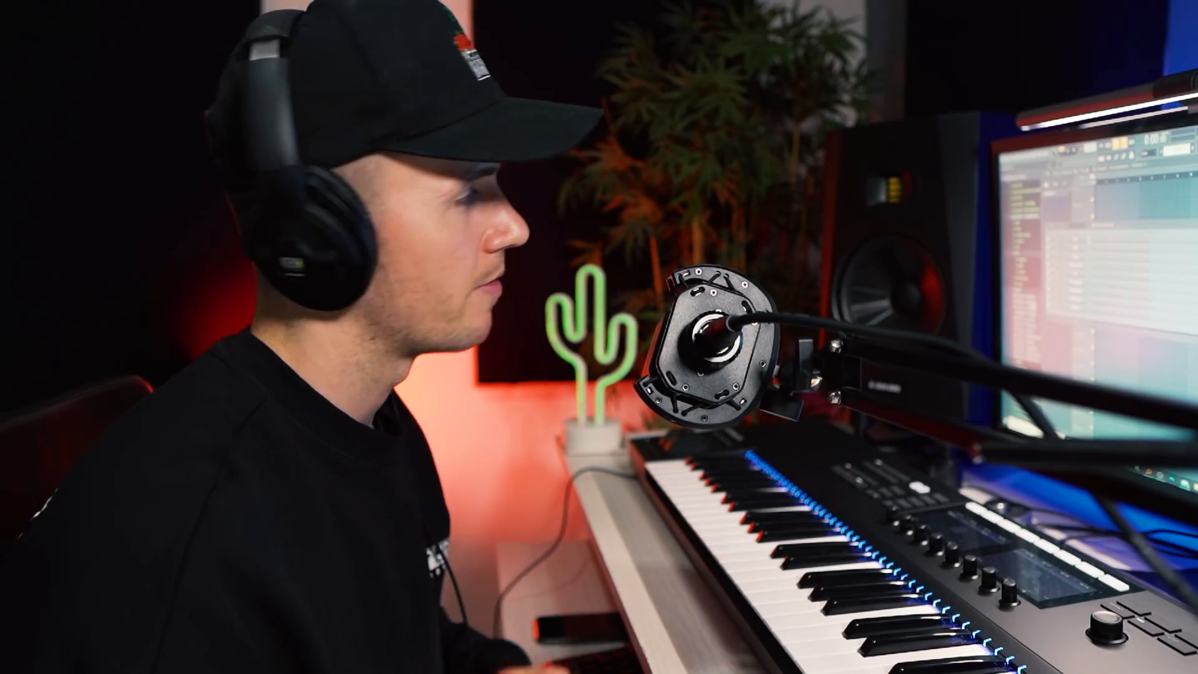
{"action": "left_click", "coordinate": [178, 353]}
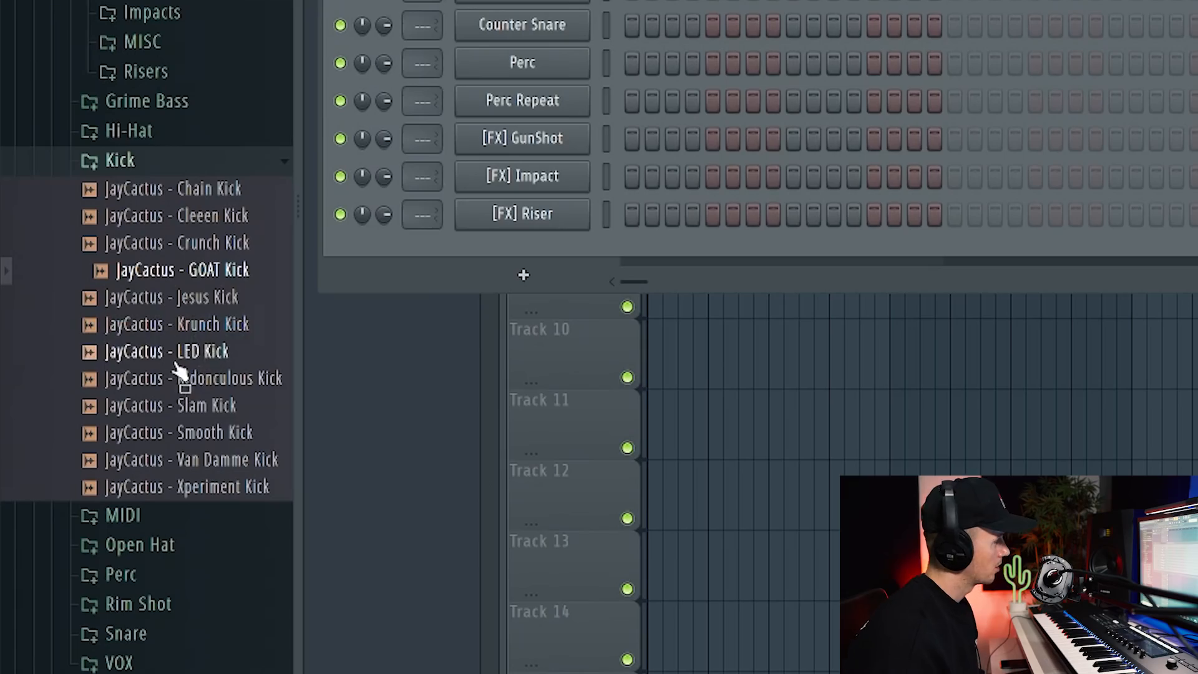
{"action": "left_click", "coordinate": [225, 378]}
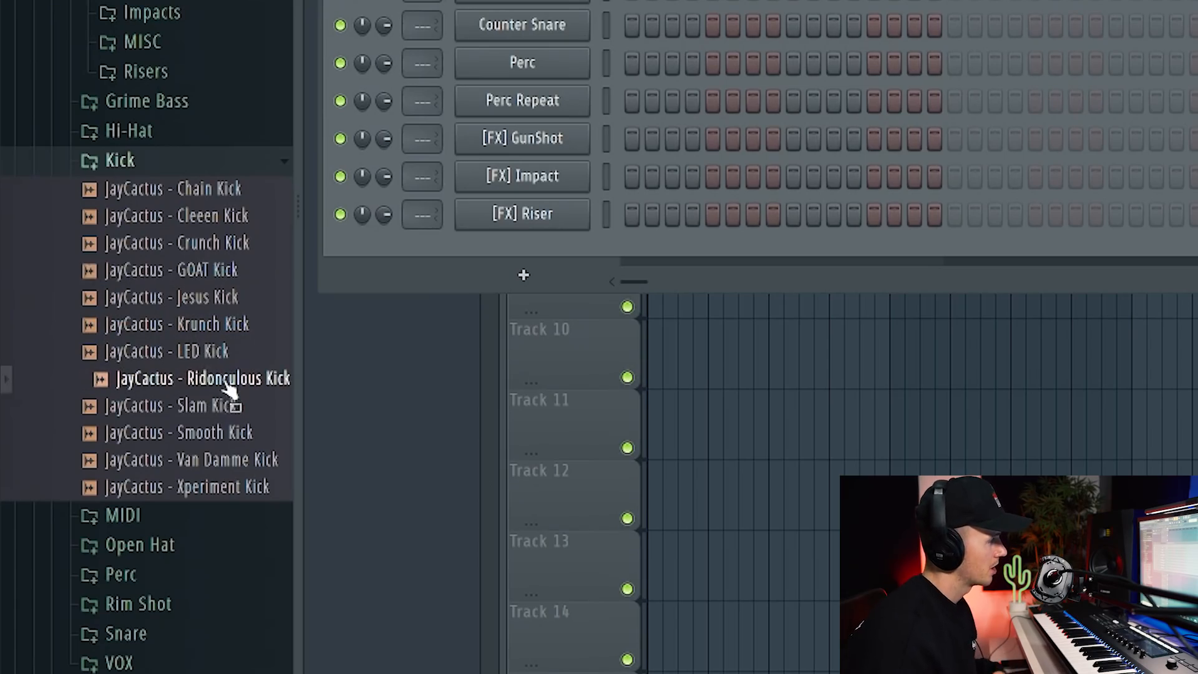
{"action": "left_click", "coordinate": [214, 460]}
{"action": "left_click", "coordinate": [217, 435]}
{"action": "left_click", "coordinate": [187, 165]}
Expand the MIDI folder and audition the Jewels, Lil lower, Live-O and Simple samples in the Open Hat folder.
{"action": "left_click", "coordinate": [181, 193]}
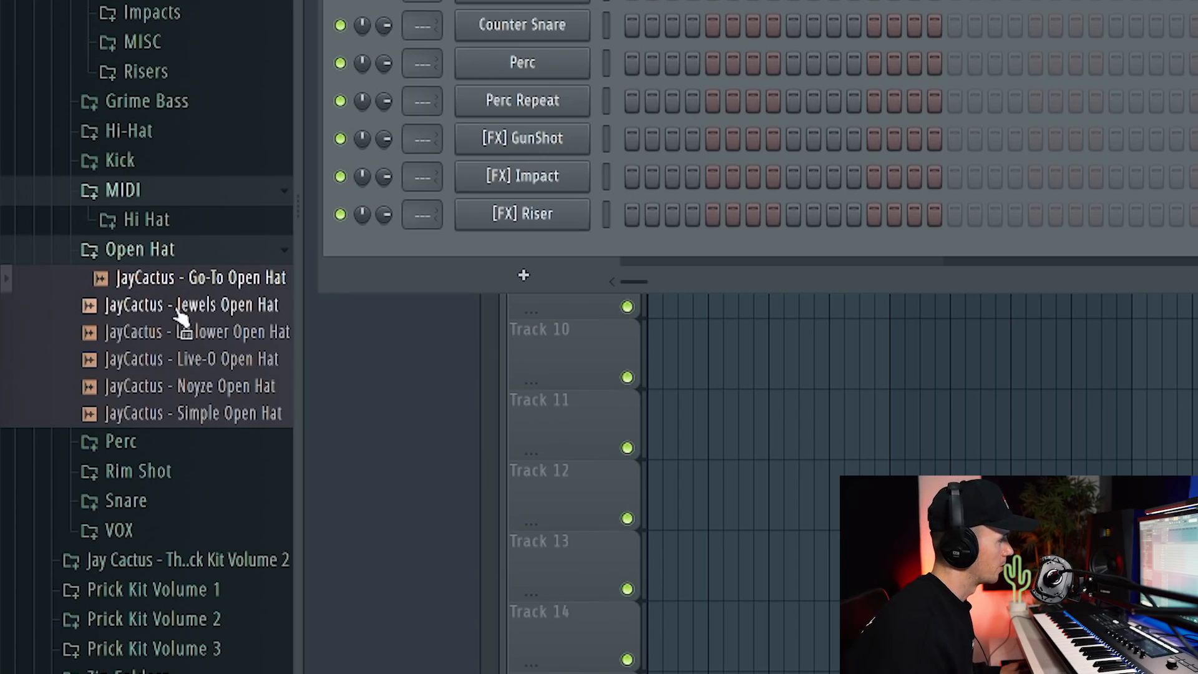
{"action": "left_click", "coordinate": [145, 307]}
{"action": "left_click", "coordinate": [193, 337]}
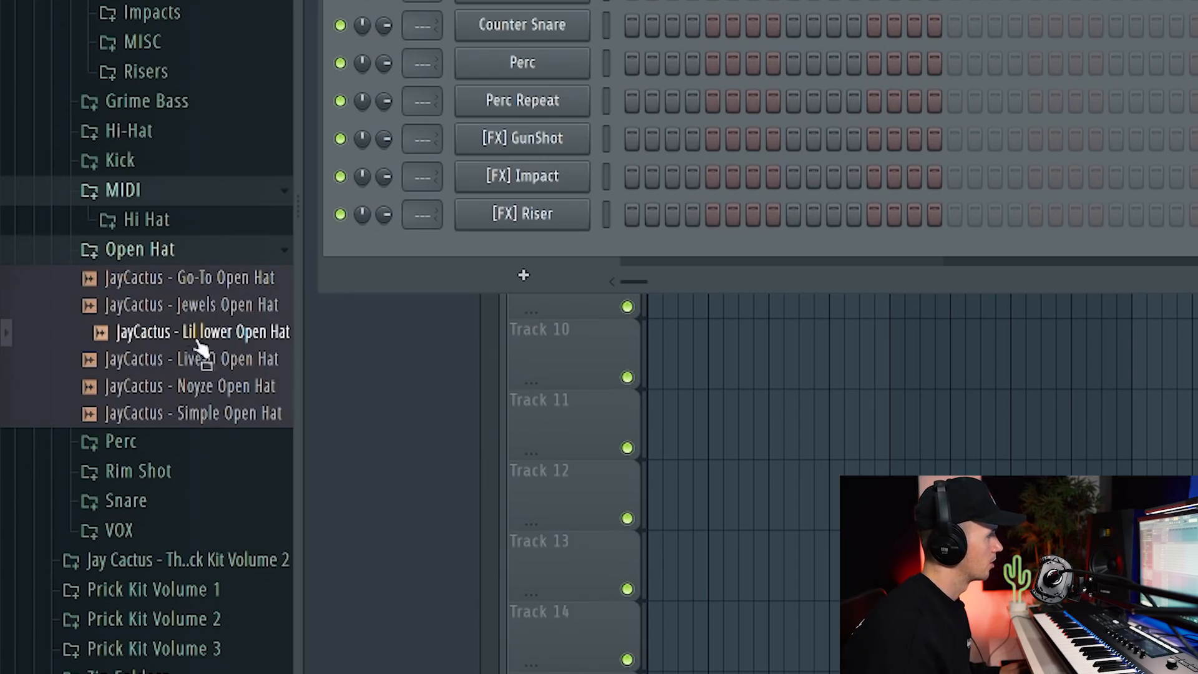
{"action": "left_click", "coordinate": [201, 361]}
{"action": "left_click", "coordinate": [215, 413]}
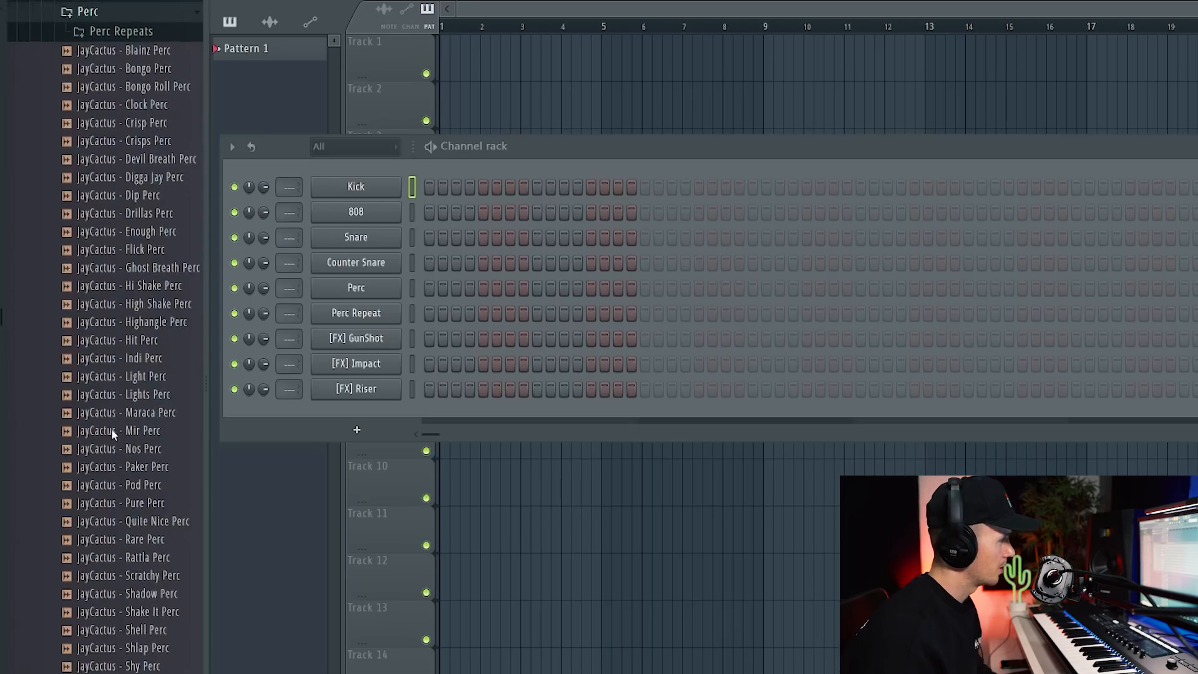
Expand the Perc Repeats subfolder and audition its loops, including Crisps 2 Perc Repeat.
{"action": "left_click", "coordinate": [125, 29]}
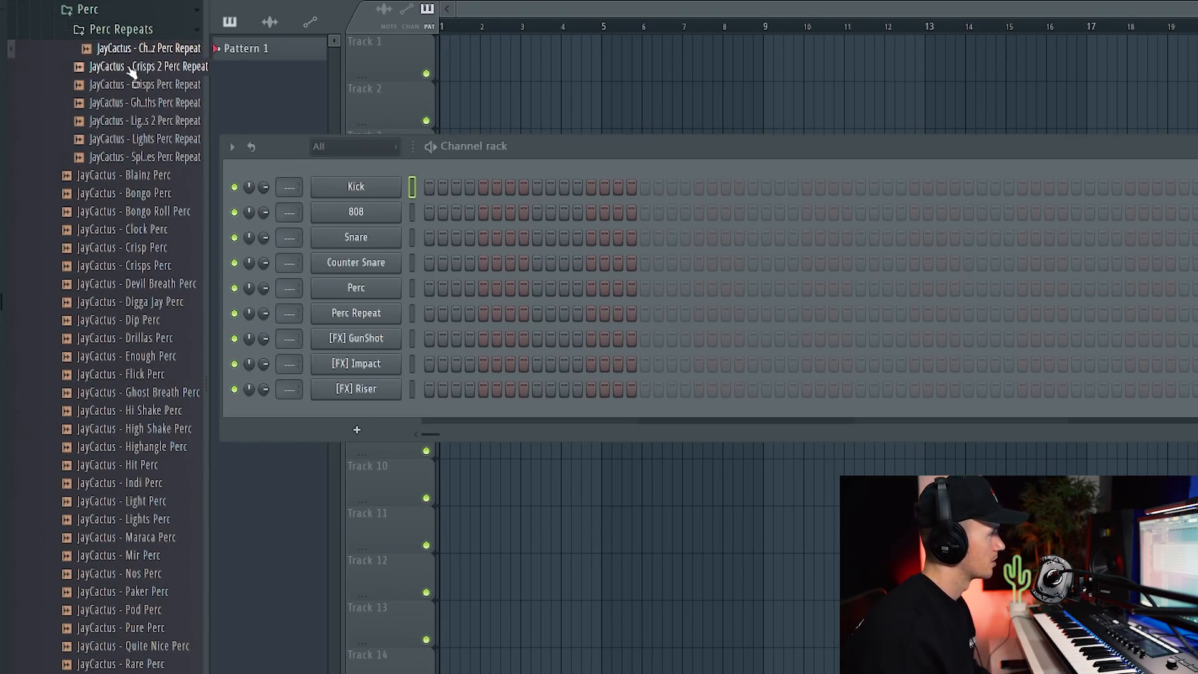
{"action": "left_click", "coordinate": [130, 67]}
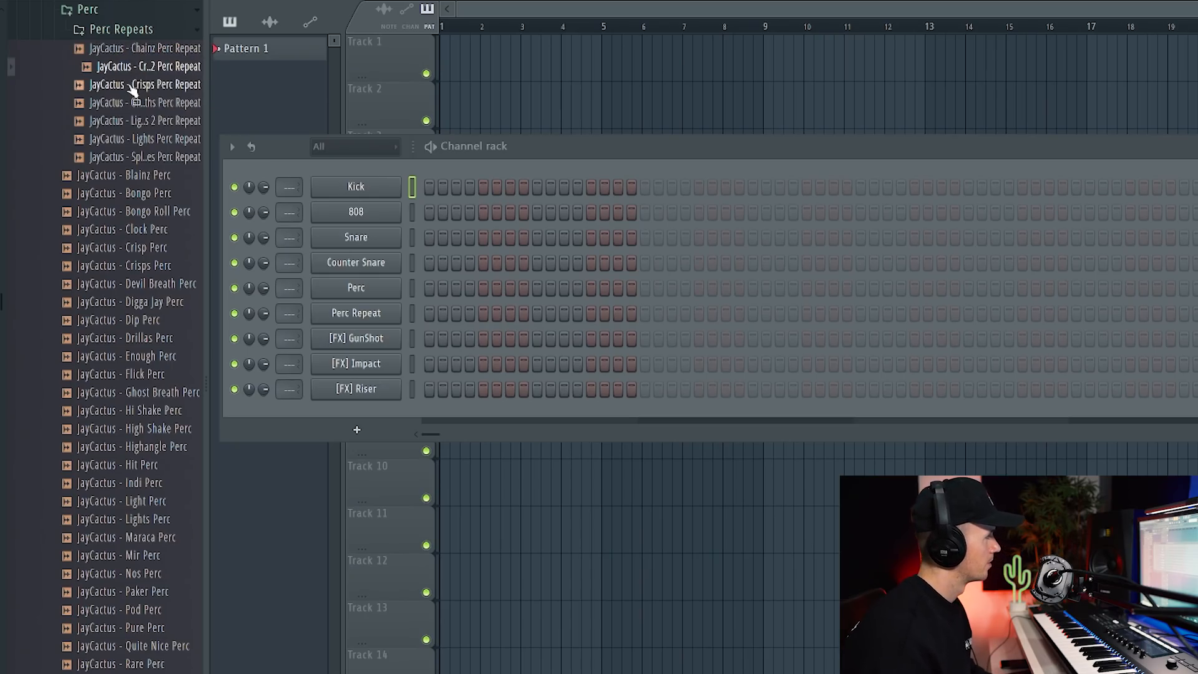
{"action": "left_click", "coordinate": [135, 102]}
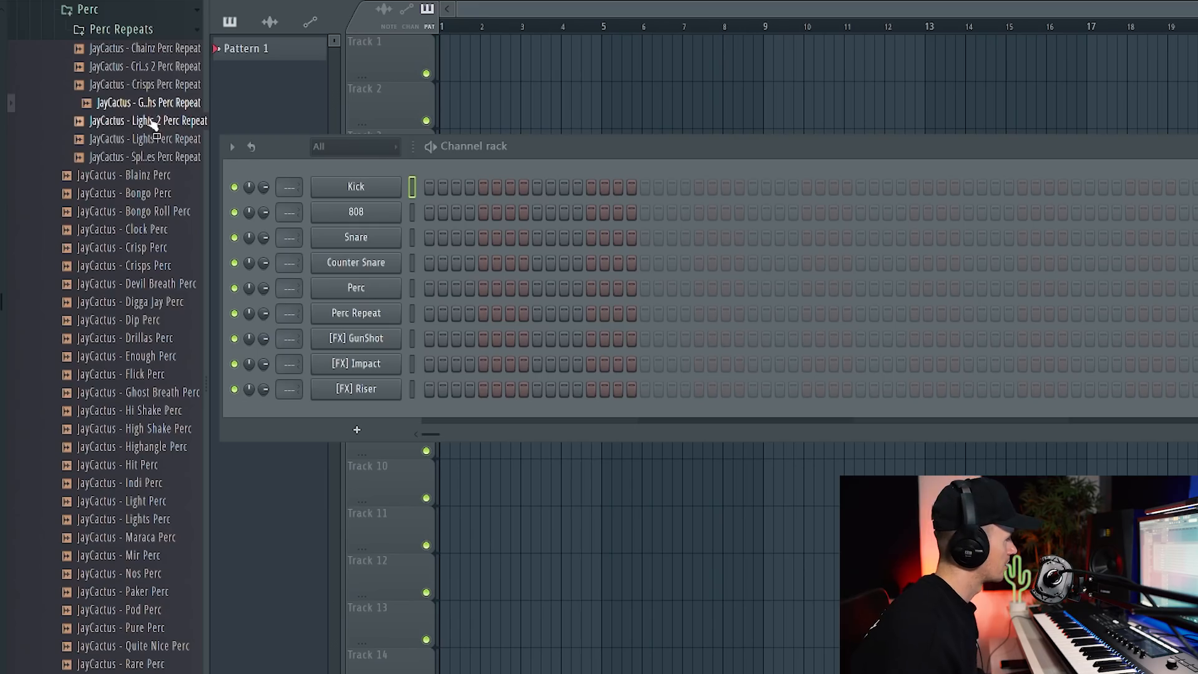
{"action": "left_click", "coordinate": [161, 176]}
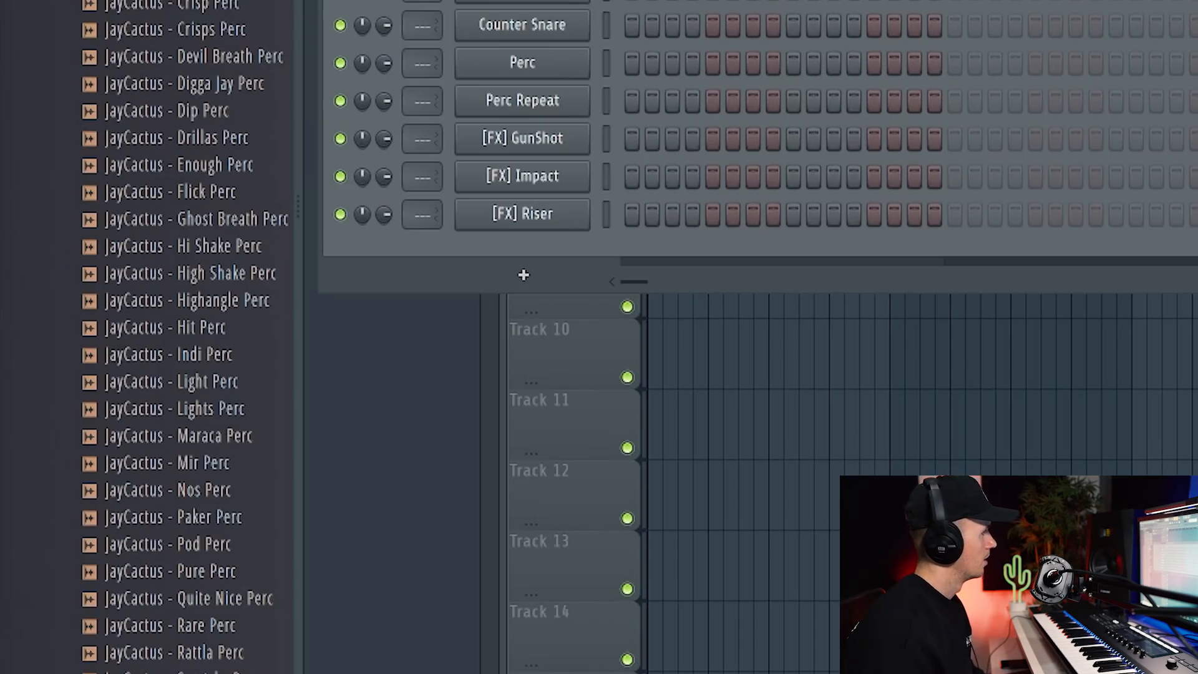
Audition the Perc folder's one-shots from Crisps Perc down past Quite Nice Perc and Rattla Perc.
{"action": "left_click", "coordinate": [235, 32]}
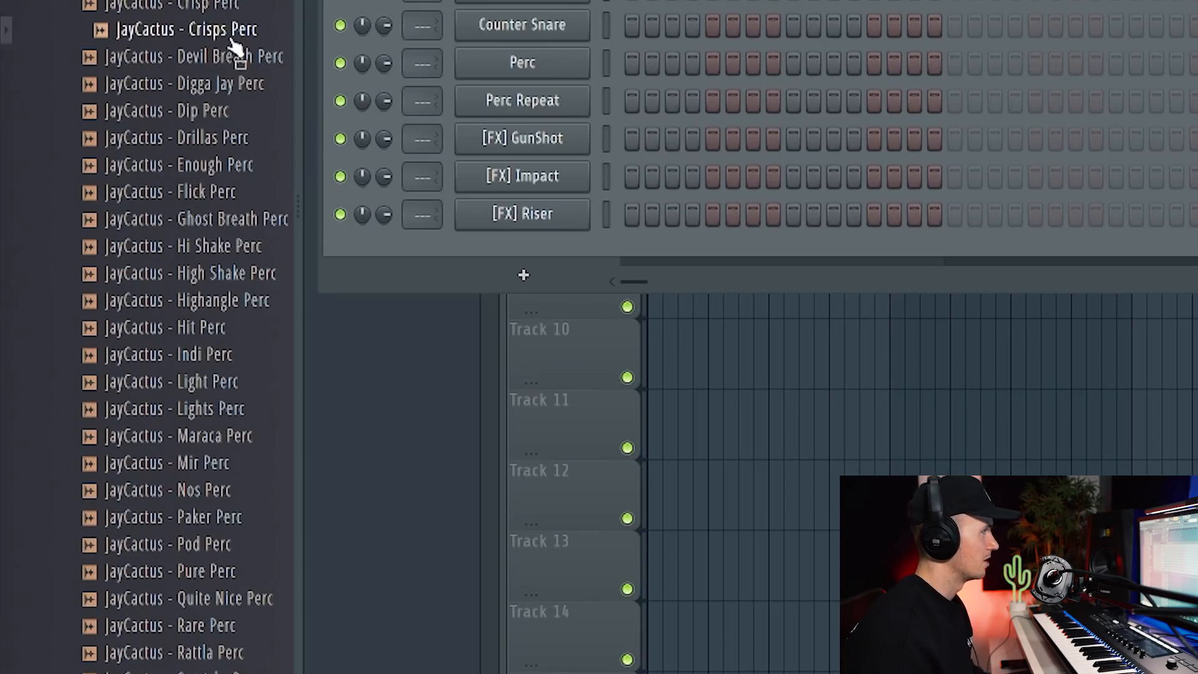
{"action": "left_click", "coordinate": [227, 136]}
{"action": "left_click", "coordinate": [227, 191]}
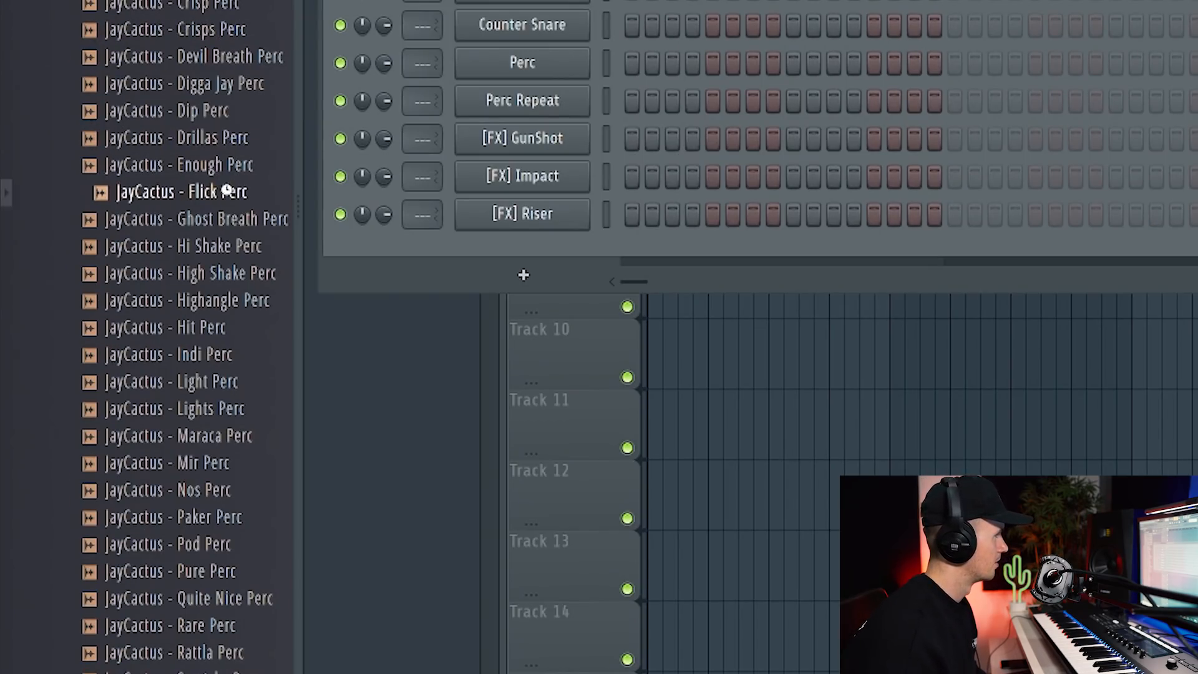
{"action": "left_click", "coordinate": [227, 247]}
{"action": "left_click", "coordinate": [232, 327]}
{"action": "left_click", "coordinate": [230, 354]}
{"action": "left_click", "coordinate": [232, 382]}
{"action": "left_click", "coordinate": [232, 436]}
{"action": "left_click", "coordinate": [226, 463]}
{"action": "left_click", "coordinate": [226, 571]}
{"action": "left_click", "coordinate": [227, 599]}
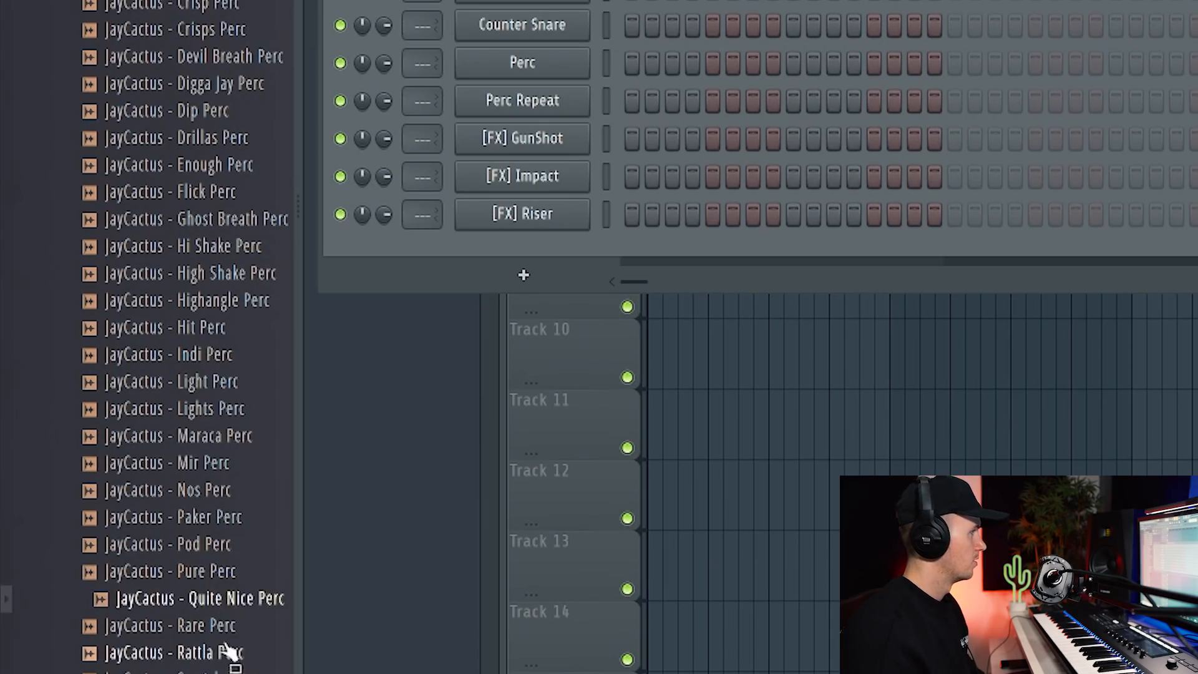
{"action": "left_click", "coordinate": [231, 652]}
{"action": "scroll", "coordinate": [259, 636], "scroll_direction": "down", "scroll_amount": 2}
{"action": "left_click", "coordinate": [259, 618]}
{"action": "scroll", "coordinate": [254, 616], "scroll_direction": "down", "scroll_amount": 4}
{"action": "left_click", "coordinate": [252, 605]}
Audition the Crisp, Fast, Heat, Like This, R2D2 and Sizzle samples in the Rim Shot folder.
{"action": "left_click", "coordinate": [232, 418]}
{"action": "left_click", "coordinate": [226, 446]}
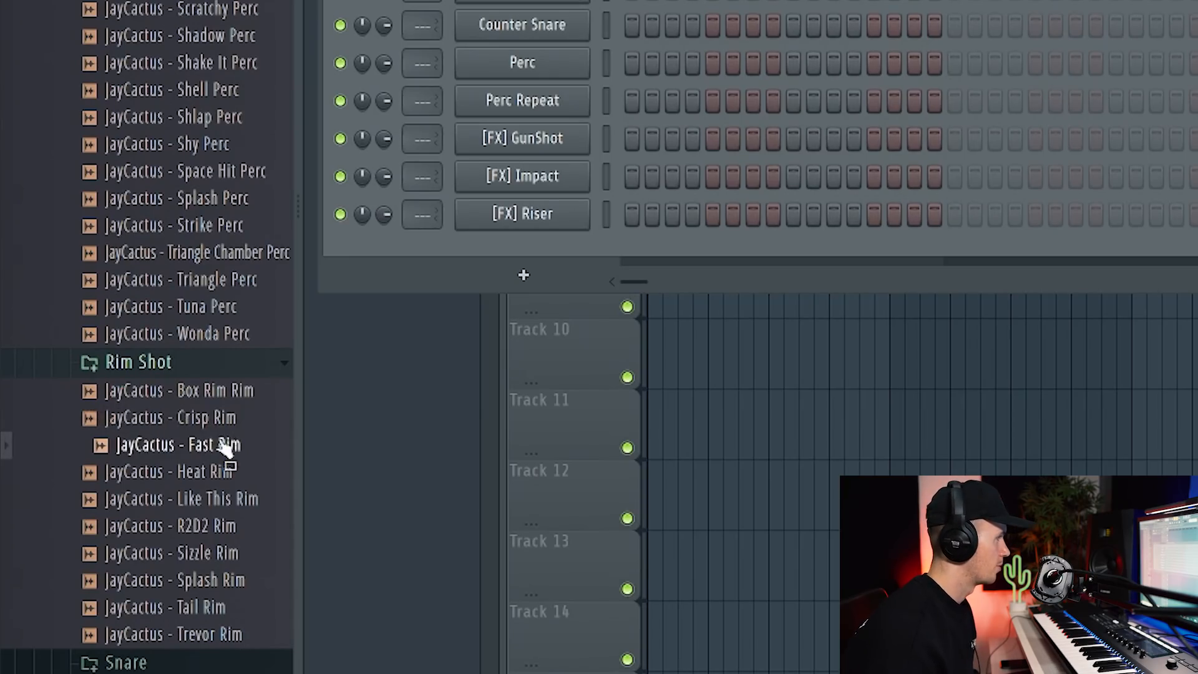
{"action": "left_click", "coordinate": [220, 474]}
{"action": "left_click", "coordinate": [225, 499]}
{"action": "left_click", "coordinate": [226, 526]}
{"action": "left_click", "coordinate": [230, 550]}
{"action": "left_click", "coordinate": [230, 499]}
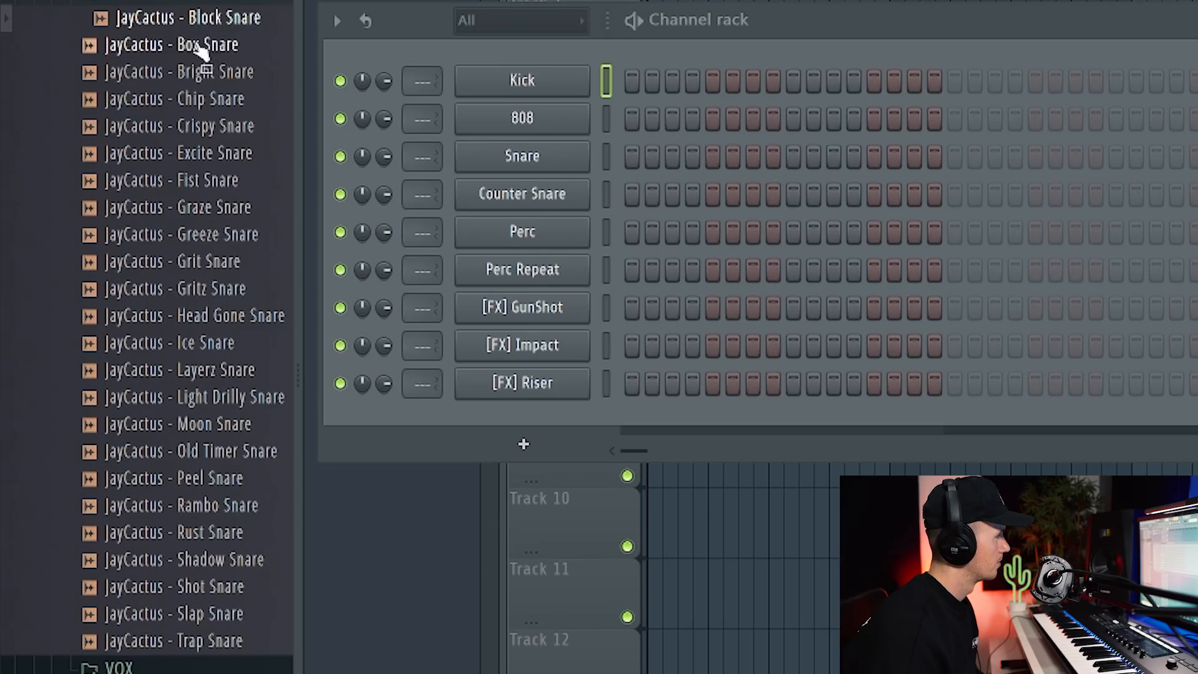
Audition samples in the Snare folder from Bright Snare down to Light Drilly Snare, including Crispy, Excite, Fist and Ice.
{"action": "left_click", "coordinate": [206, 72]}
{"action": "left_click", "coordinate": [205, 126]}
{"action": "left_click", "coordinate": [208, 153]}
{"action": "left_click", "coordinate": [210, 180]}
{"action": "left_click", "coordinate": [212, 234]}
{"action": "left_click", "coordinate": [212, 289]}
{"action": "left_click", "coordinate": [212, 315]}
{"action": "left_click", "coordinate": [222, 343]}
{"action": "left_click", "coordinate": [232, 399]}
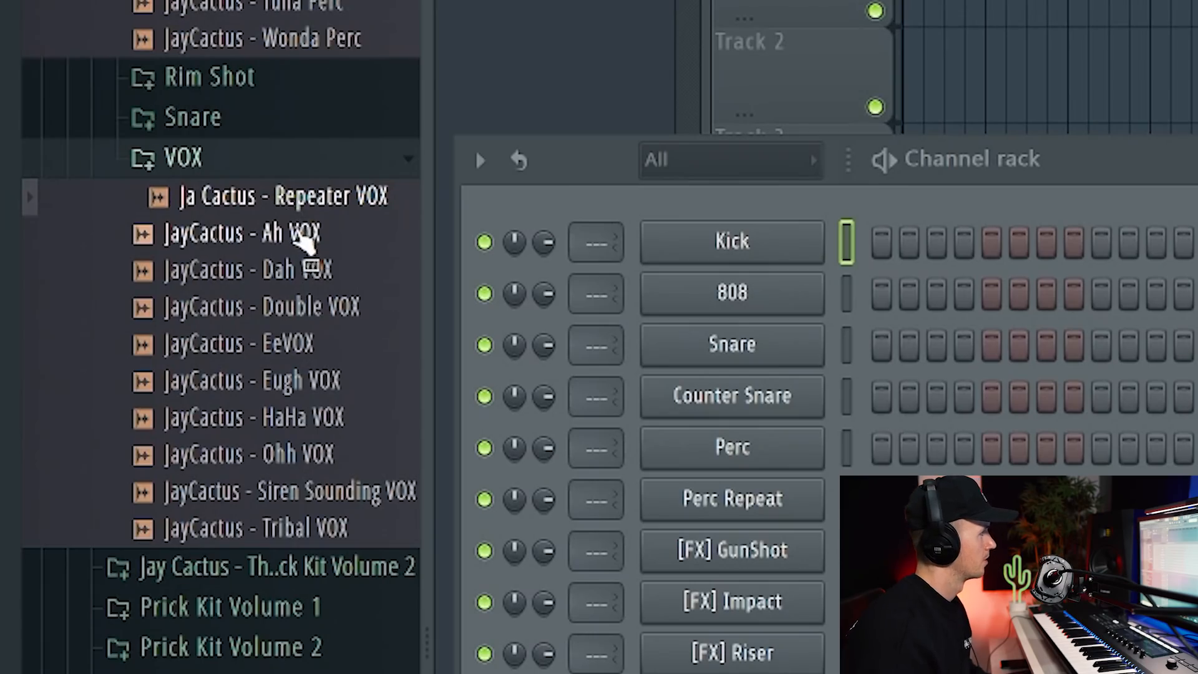
Audition the Ah, Dah, Double, Eugh, HaHa and Ohh samples in the VOX folder.
{"action": "left_click", "coordinate": [303, 236]}
{"action": "left_click", "coordinate": [299, 270]}
{"action": "left_click", "coordinate": [300, 307]}
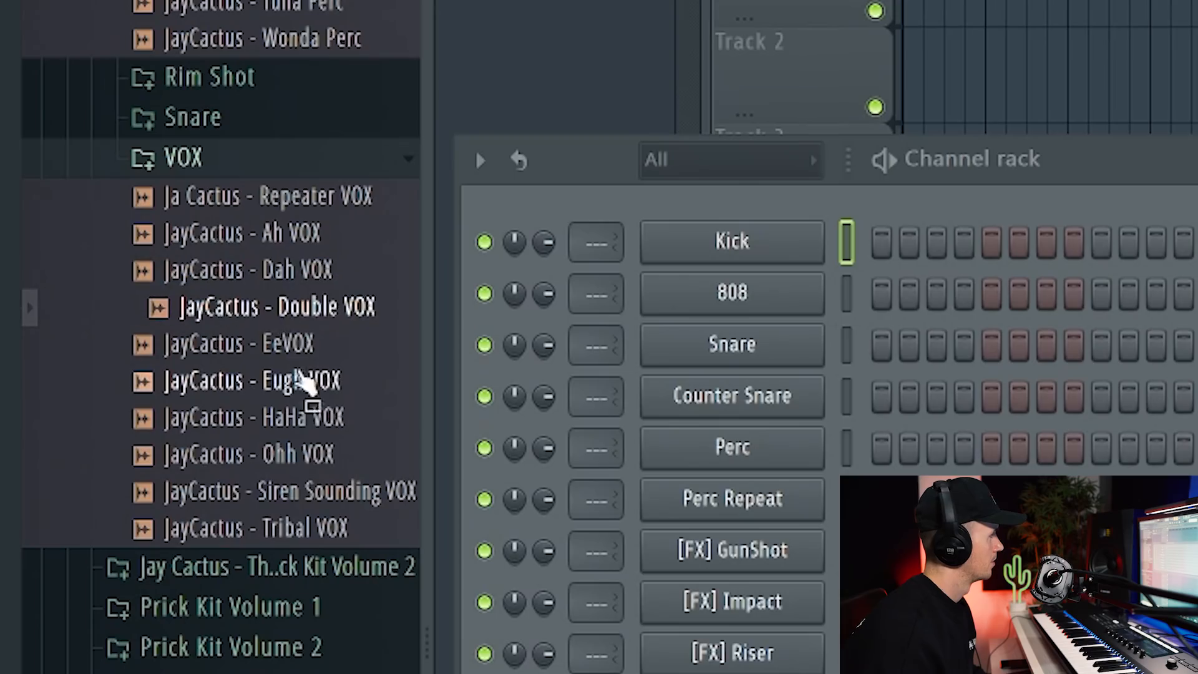
{"action": "left_click", "coordinate": [309, 381]}
{"action": "left_click", "coordinate": [320, 431]}
{"action": "left_click", "coordinate": [330, 456]}
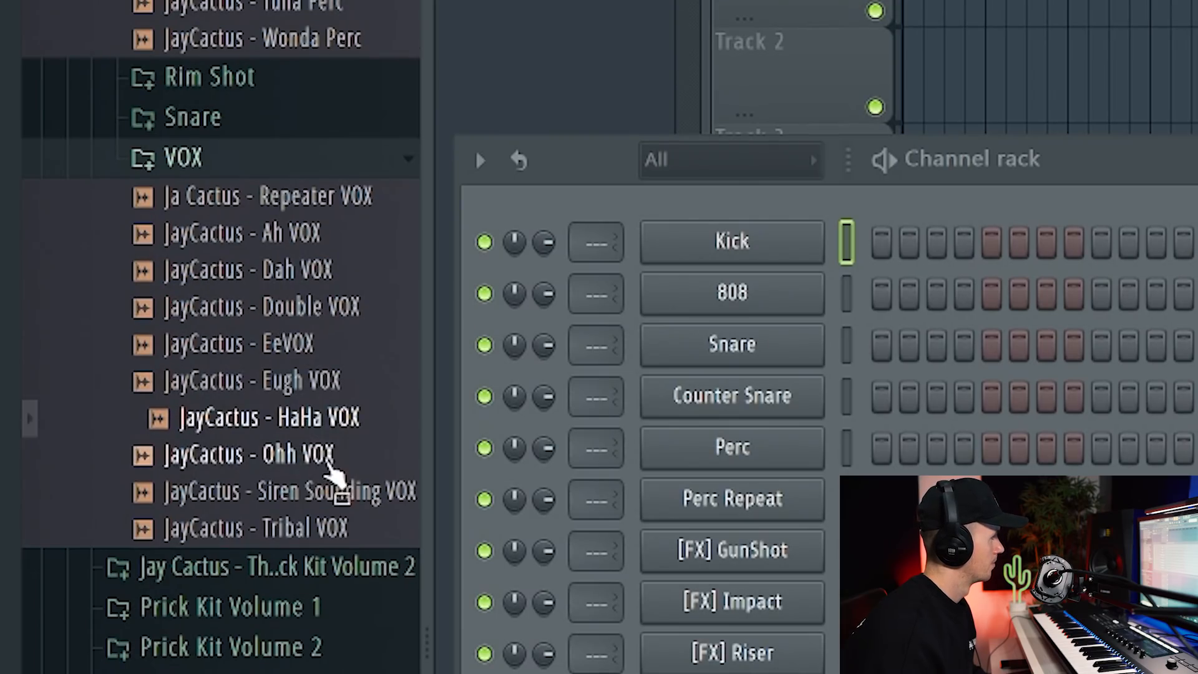
Audition the Siren Sounding and Tribal samples at the end of the VOX folder.
{"action": "left_click", "coordinate": [339, 499]}
{"action": "left_click", "coordinate": [346, 524]}
{"action": "key", "text": "Up"}
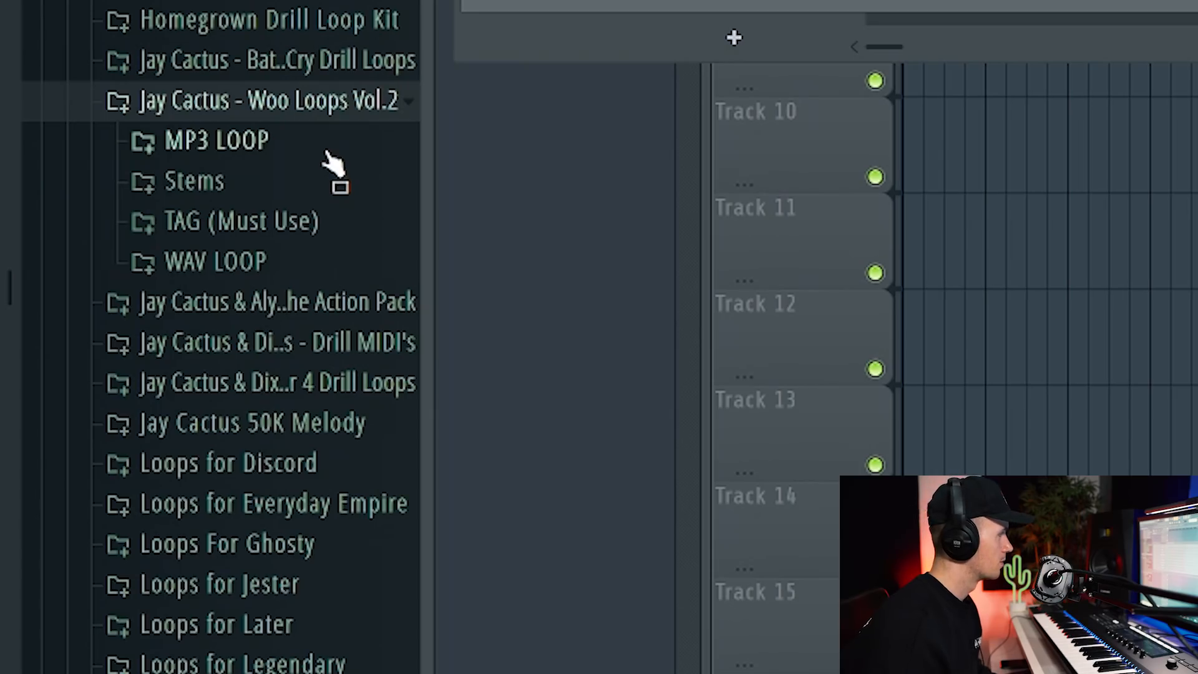
Open the WAV LOOP folder of Jay Cactus - Woo Loops Vol.2 and audition the Groundwork, Shadow and So Long loops.
{"action": "left_click", "coordinate": [259, 265]}
{"action": "scroll", "coordinate": [249, 275], "scroll_direction": "down", "scroll_amount": 3}
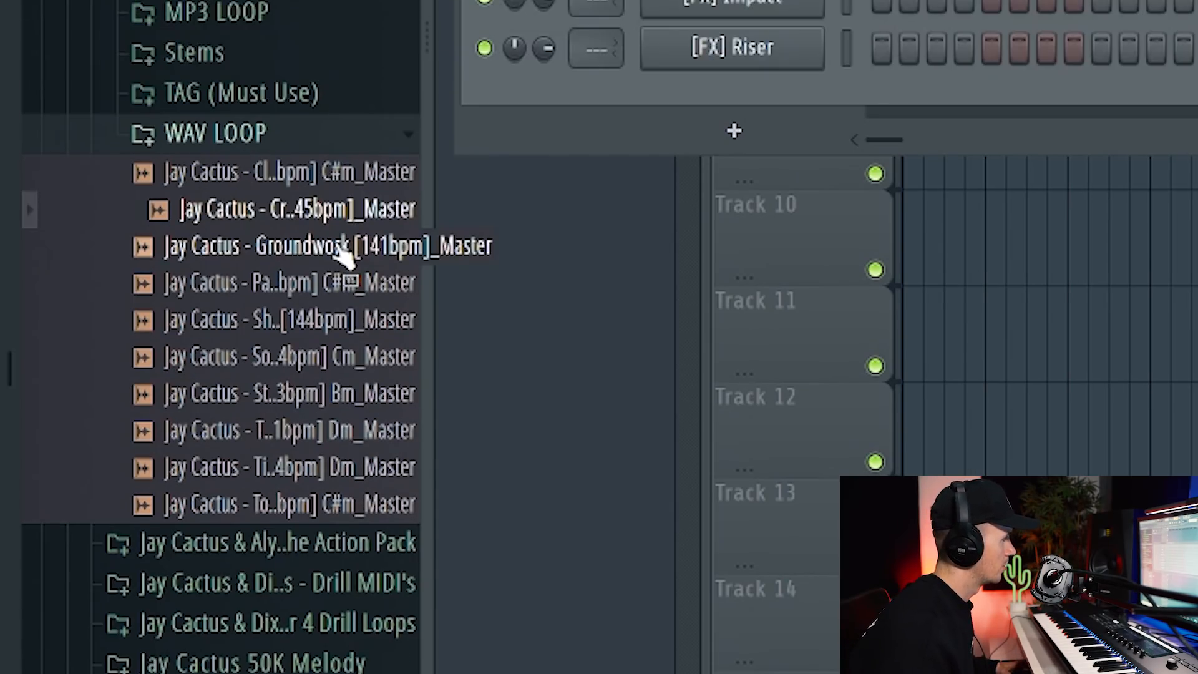
{"action": "left_click", "coordinate": [342, 248]}
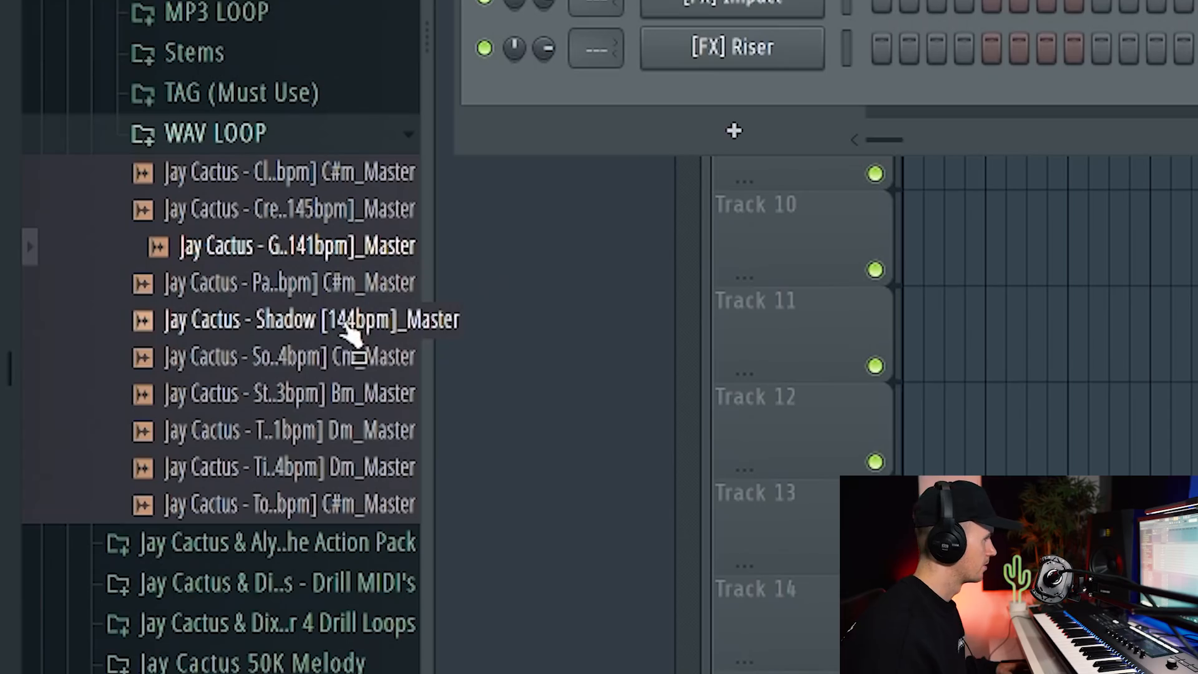
{"action": "left_click", "coordinate": [460, 318]}
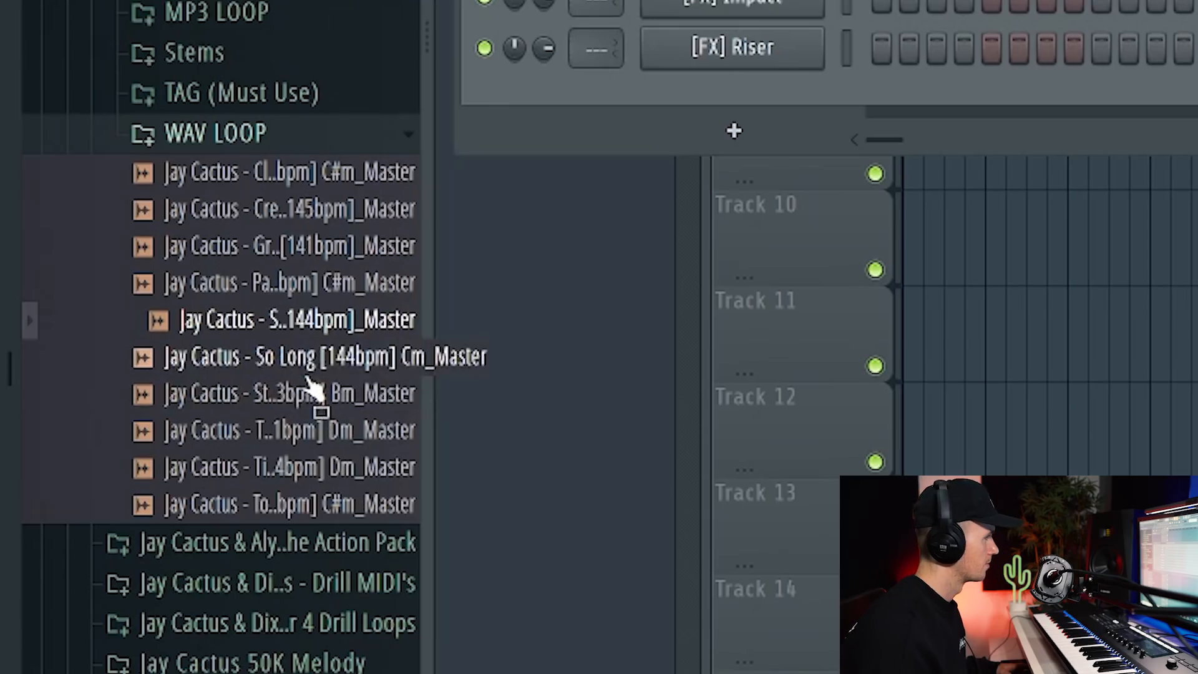
{"action": "mouse_move", "coordinate": [313, 388]}
{"action": "left_mouse_down"}
{"action": "mouse_move", "coordinate": [316, 409]}
{"action": "mouse_move", "coordinate": [323, 378]}
{"action": "mouse_move", "coordinate": [326, 396]}
{"action": "left_mouse_up"}
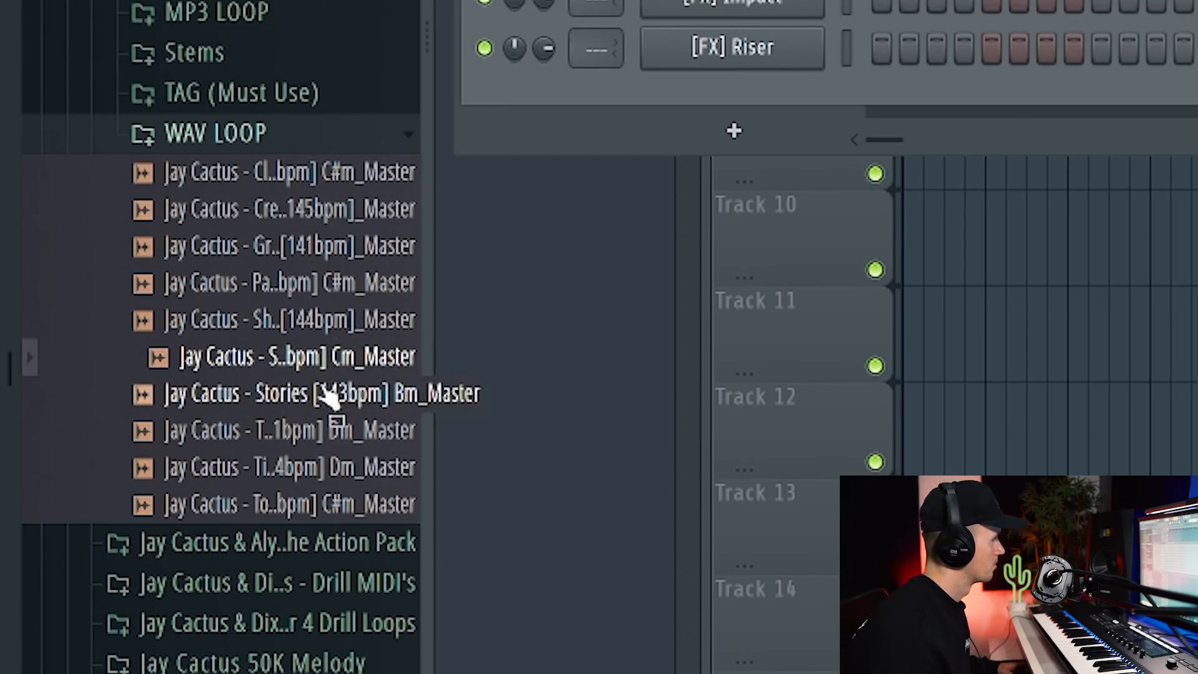
Audition the Stories, The Chase, Time after Time and Too Late loops in the WAV LOOP folder.
{"action": "left_click_drag", "start_coordinate": [326, 396], "coordinate": [320, 444]}
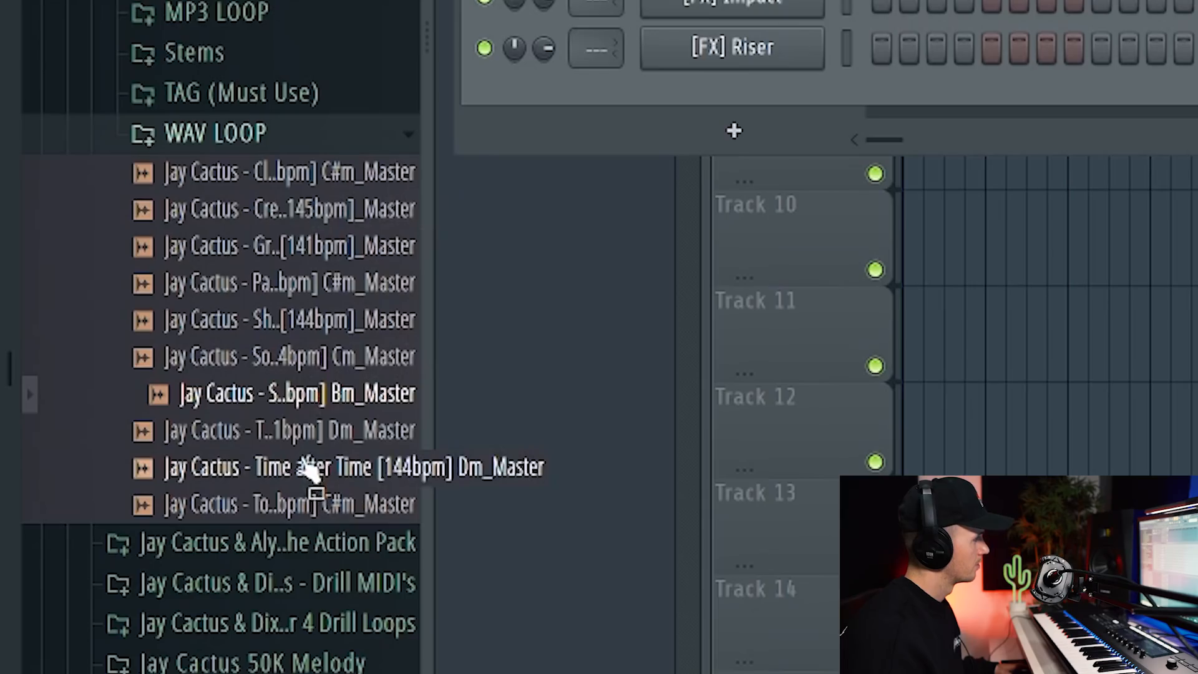
{"action": "left_click", "coordinate": [301, 439]}
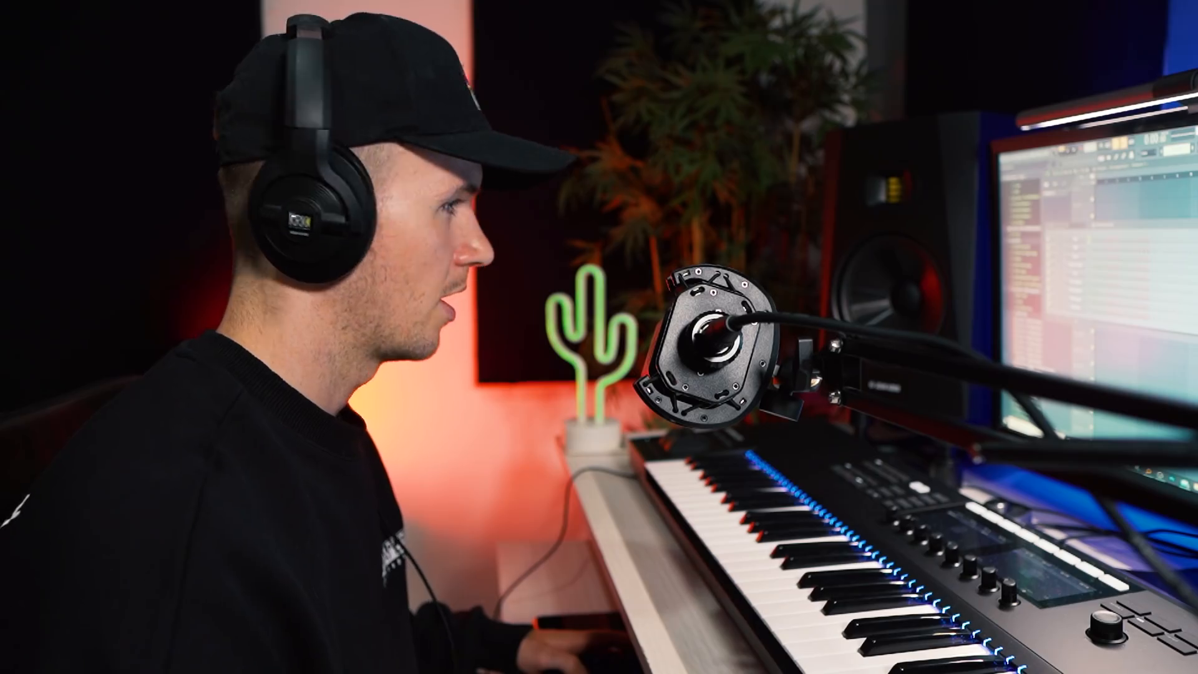
{"action": "left_click", "coordinate": [296, 478]}
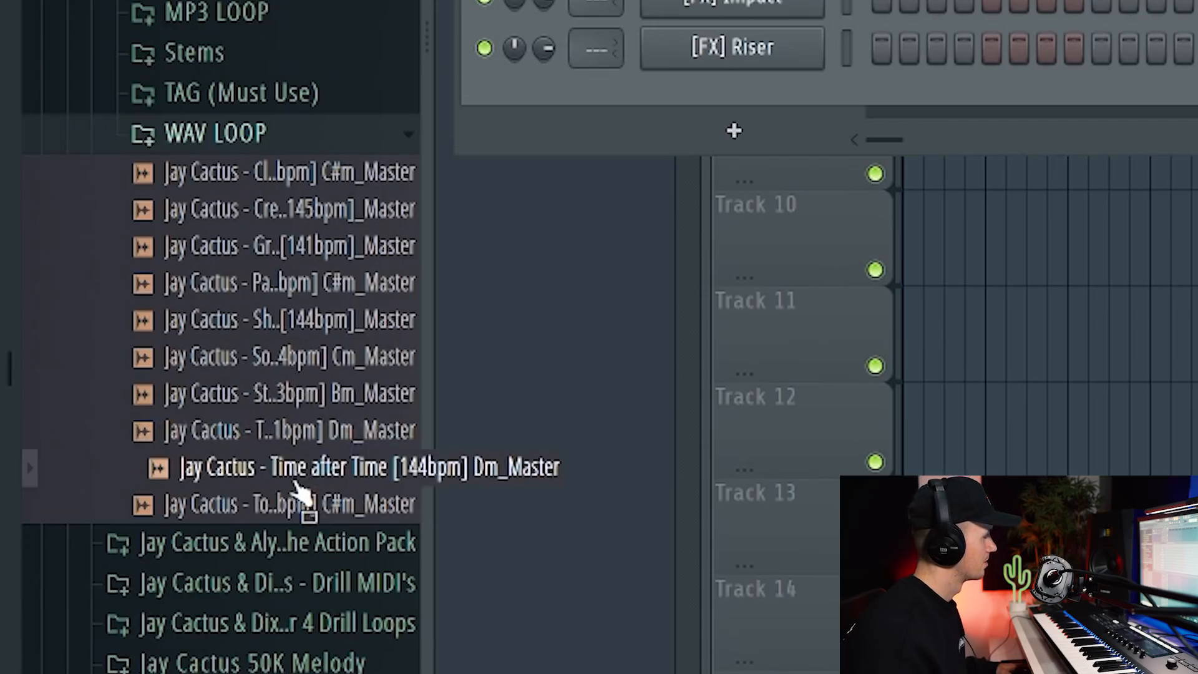
{"action": "left_click", "coordinate": [316, 504]}
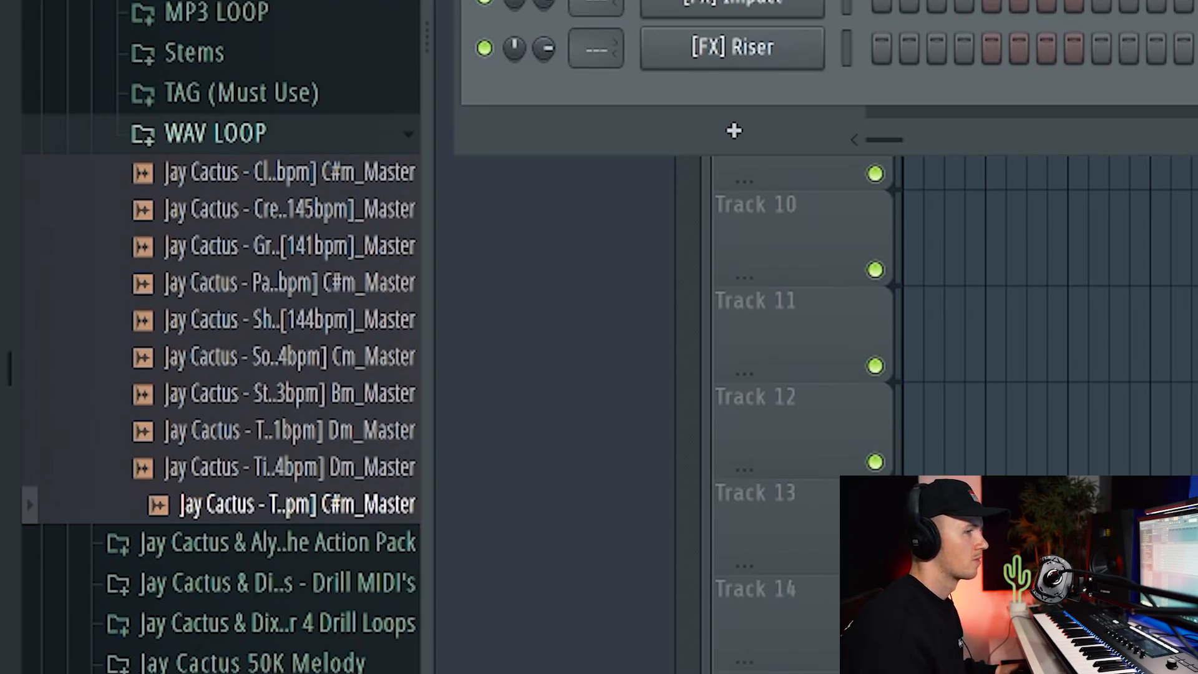
Replay the Shadow loop and open its Shadow folder inside Stems.
{"action": "left_click", "coordinate": [200, 319]}
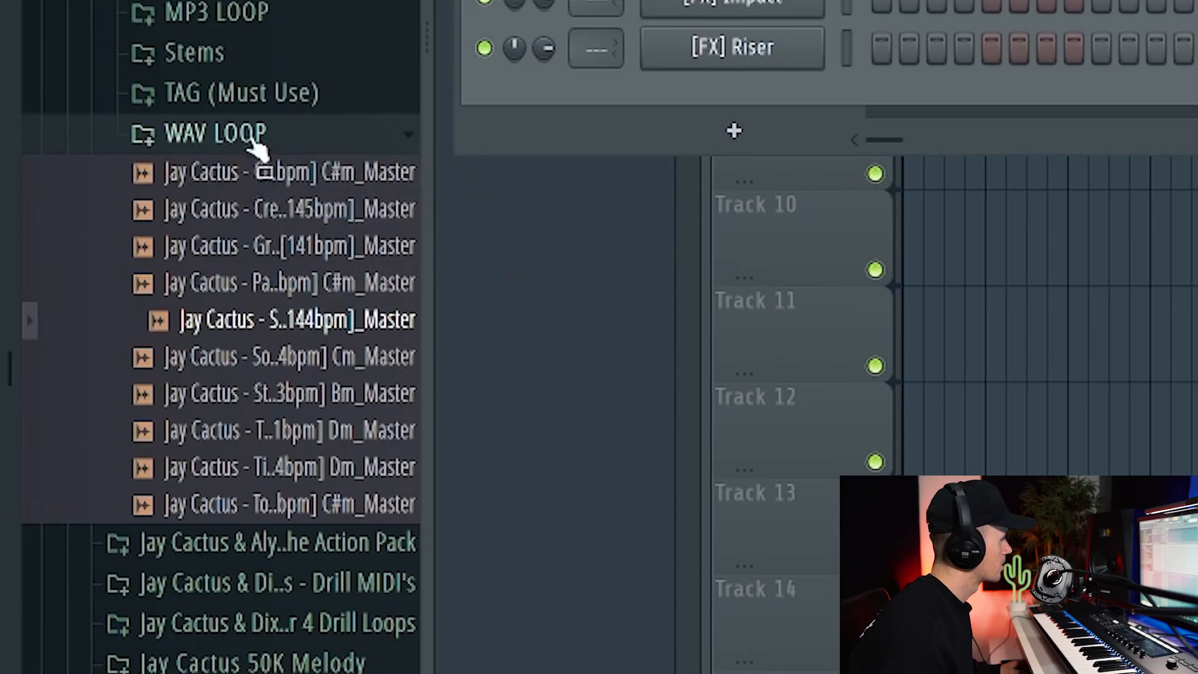
{"action": "left_click", "coordinate": [261, 67]}
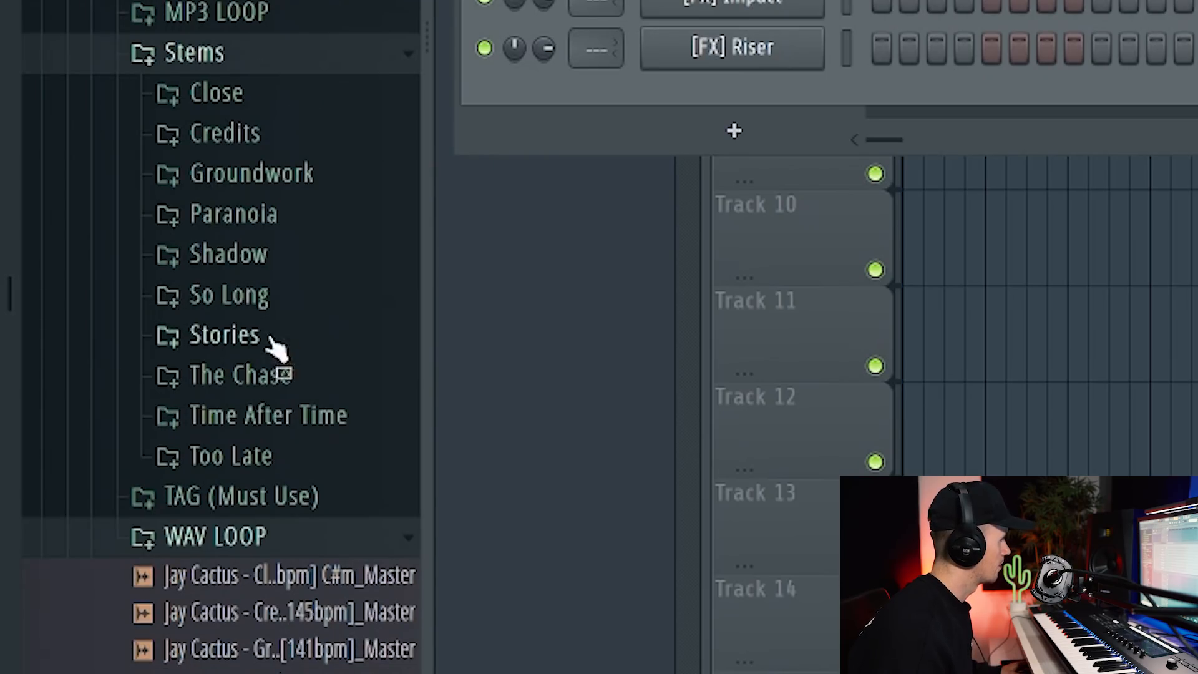
{"action": "left_click", "coordinate": [308, 265]}
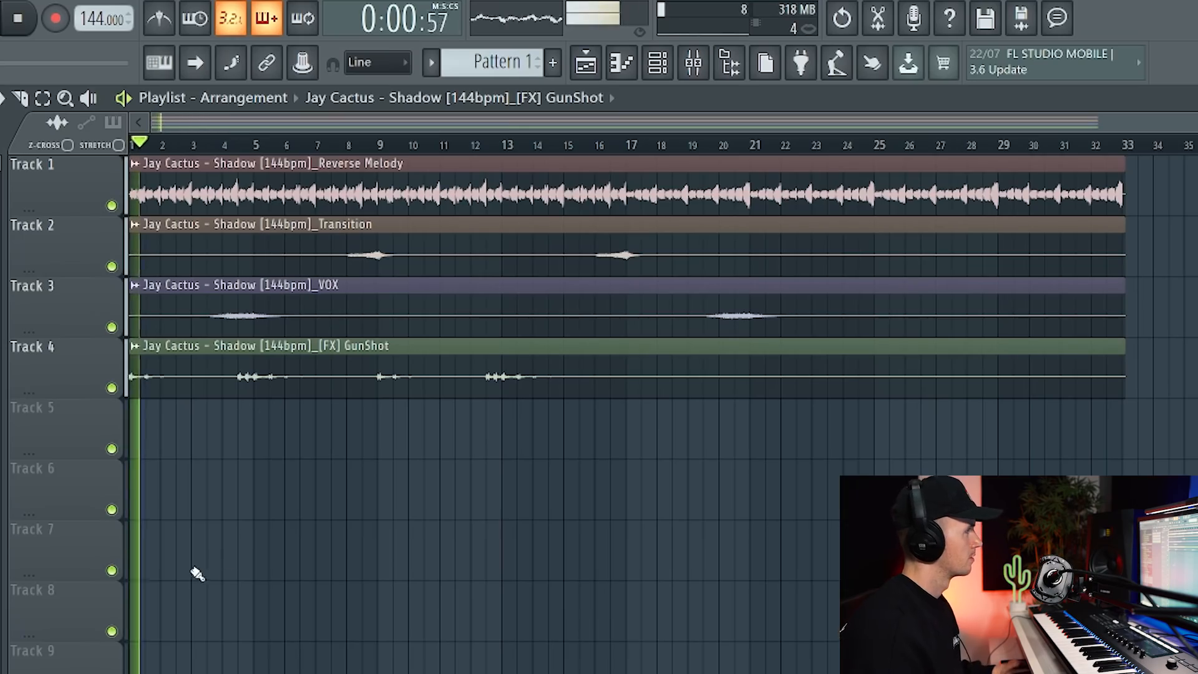
Transpose the audio up 1 semitone in the SoundShifter plugin and close its window.
{"action": "scroll", "coordinate": [178, 571], "scroll_direction": "up", "scroll_amount": 3}
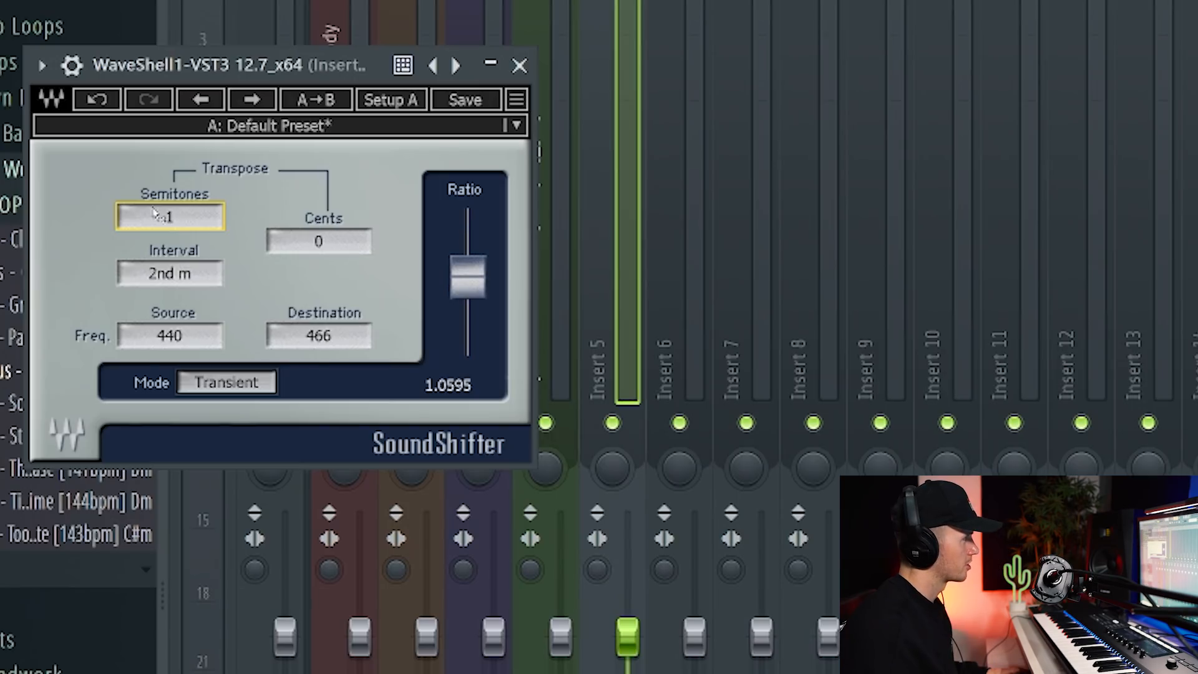
{"action": "left_click", "coordinate": [519, 65]}
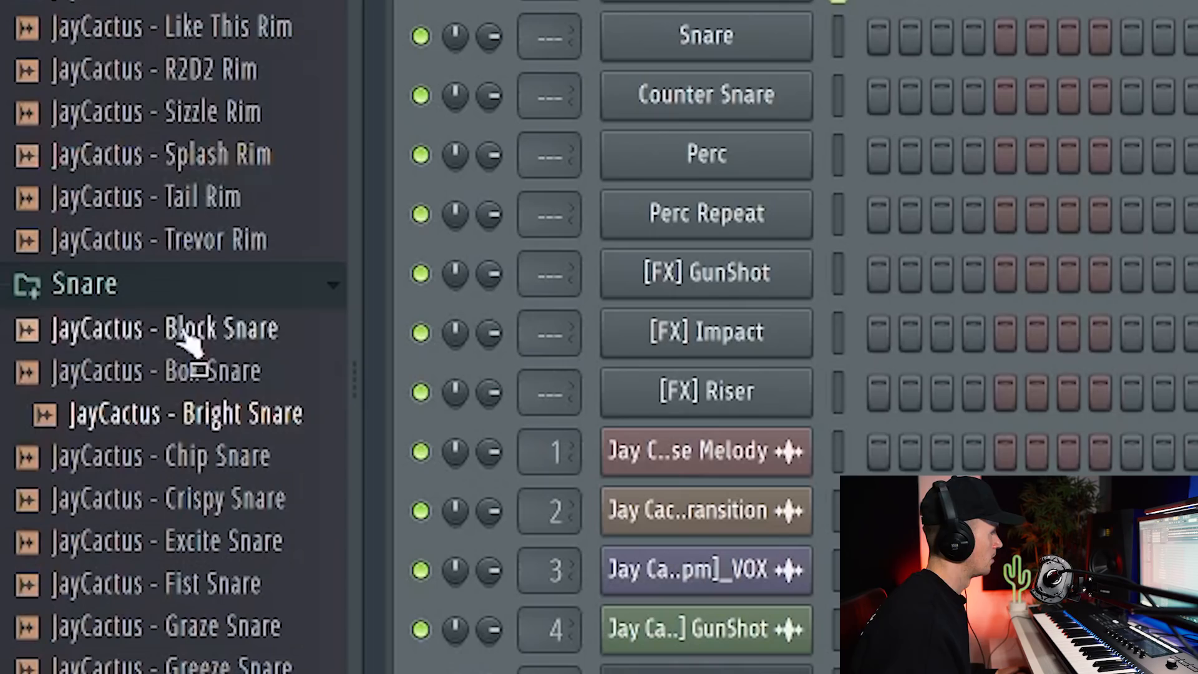
Audition the Box, Block and Crispy samples in the Snare folder and load Crispy Snare onto the Snare channel.
{"action": "left_click", "coordinate": [208, 374]}
{"action": "left_click", "coordinate": [209, 331]}
{"action": "left_click", "coordinate": [206, 499]}
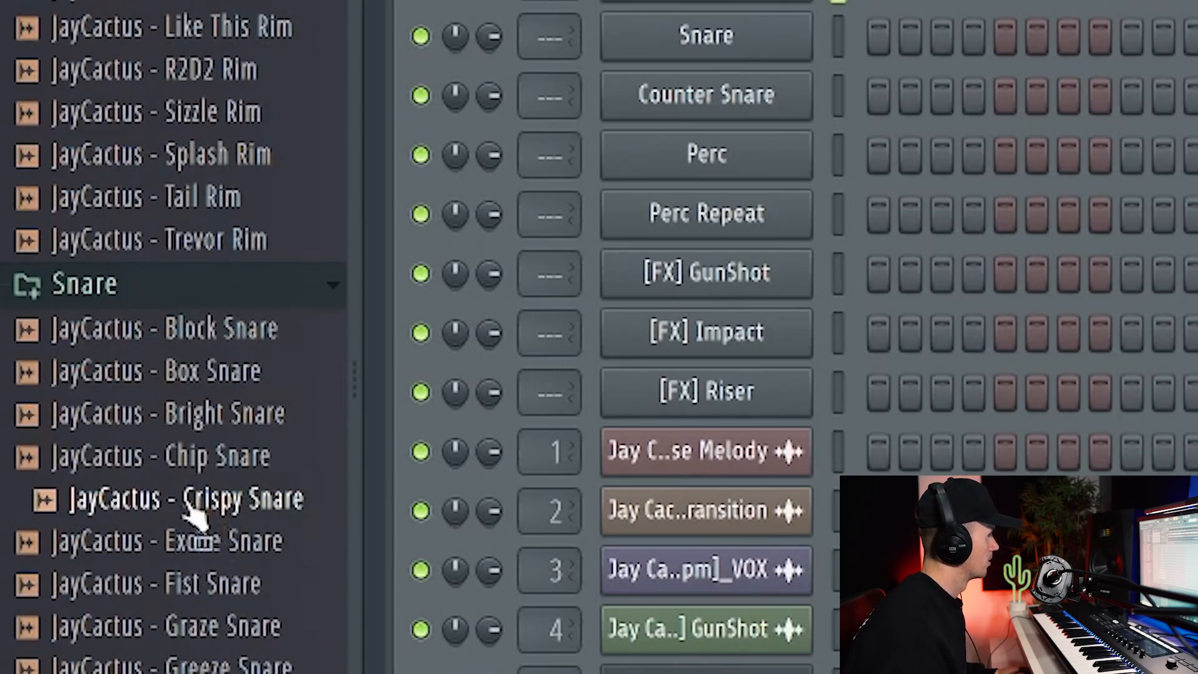
{"action": "left_click_drag", "start_coordinate": [193, 515], "coordinate": [718, 39]}
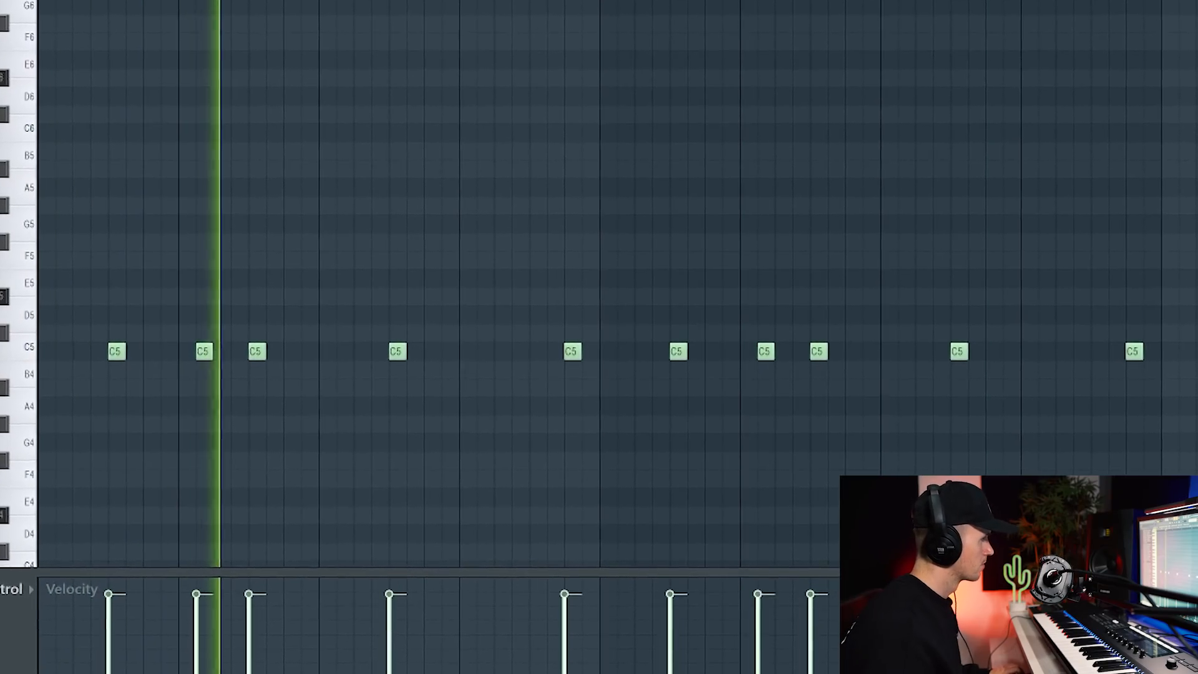
Lower the velocity of the seventh C5 note in the snare pattern.
{"action": "key", "text": "ctrl+a"}
{"action": "key", "text": "ctrl+d"}
{"action": "left_click", "coordinate": [766, 644]}
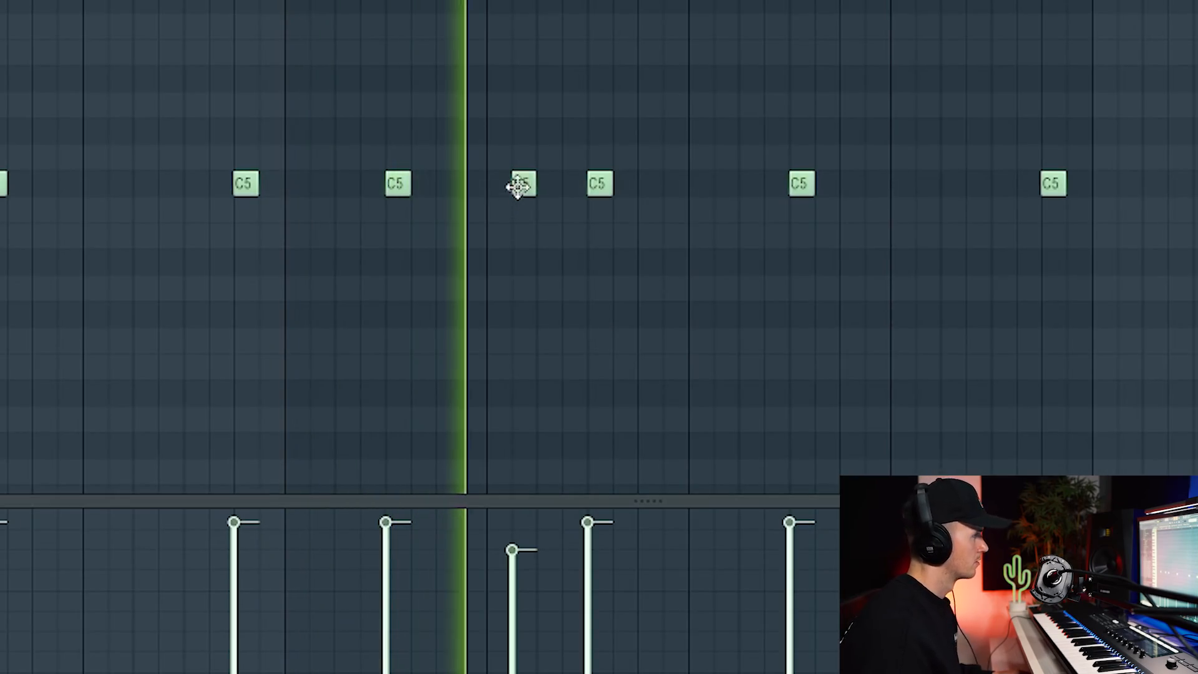
{"action": "scroll", "coordinate": [949, 259], "scroll_direction": "up", "scroll_amount": 1}
{"action": "scroll", "coordinate": [954, 259], "scroll_direction": "up", "scroll_amount": 1}
{"action": "scroll", "coordinate": [974, 250], "scroll_direction": "down", "scroll_amount": 2}
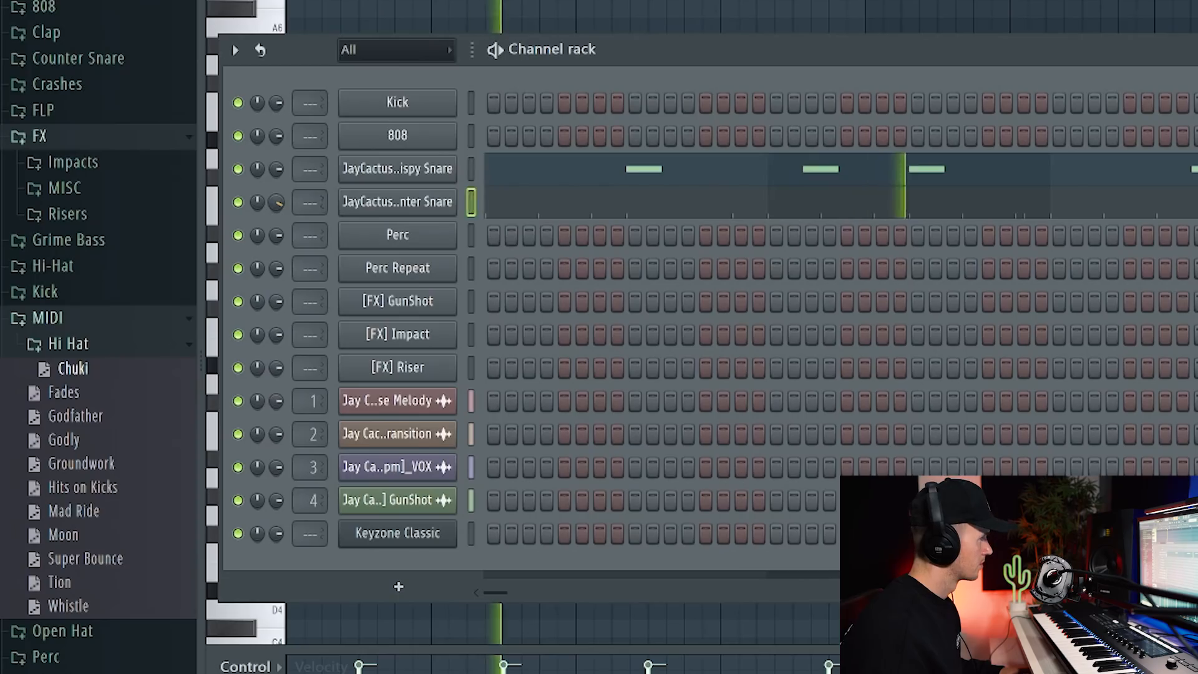
Load the Fades hi-hat MIDI onto the counter snare channel and randomize the panning of its notes.
{"action": "middle_click", "coordinate": [93, 394]}
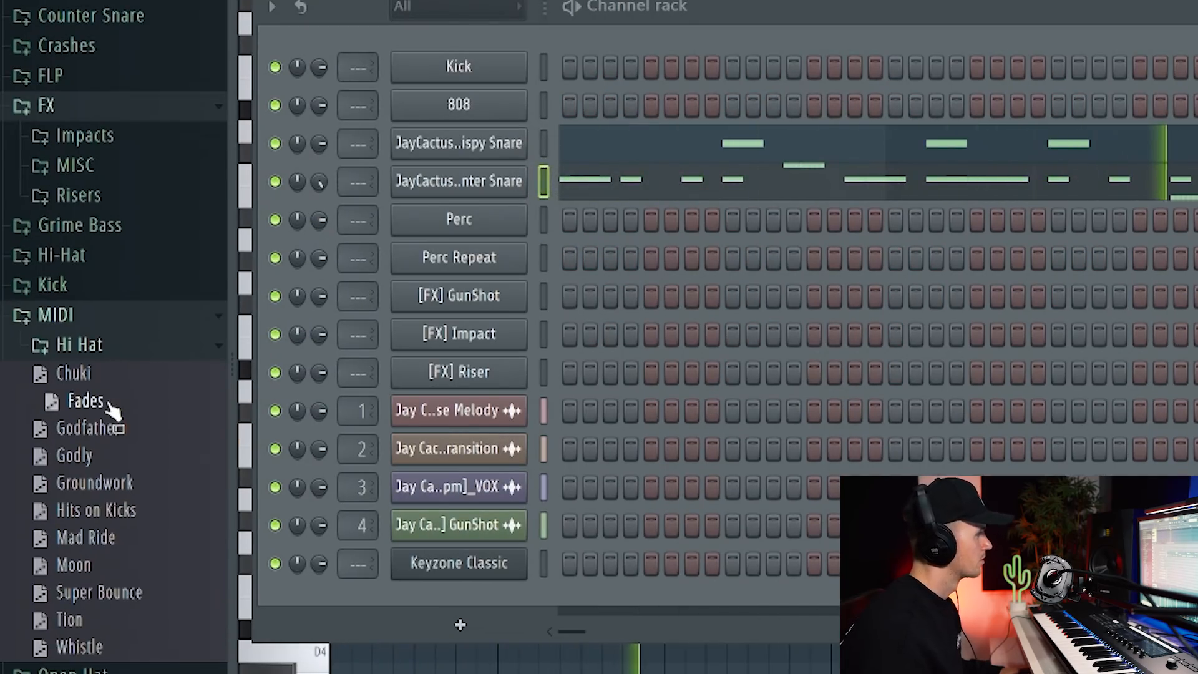
{"action": "key", "text": "F6"}
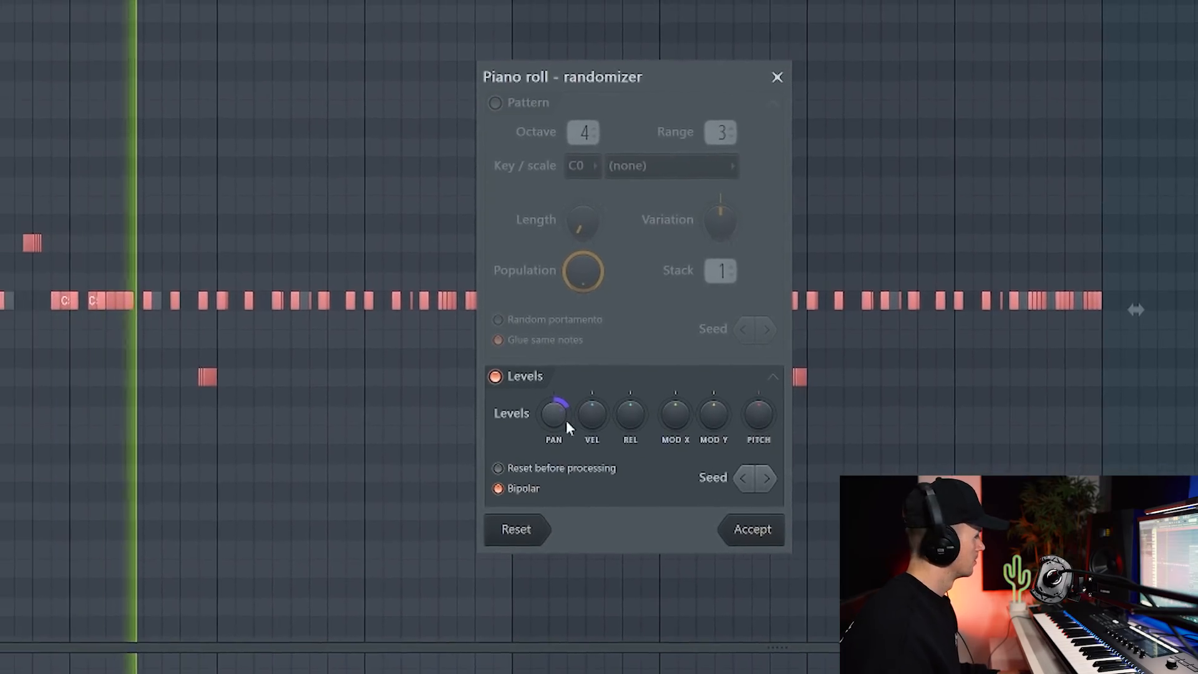
{"action": "left_click", "coordinate": [752, 528]}
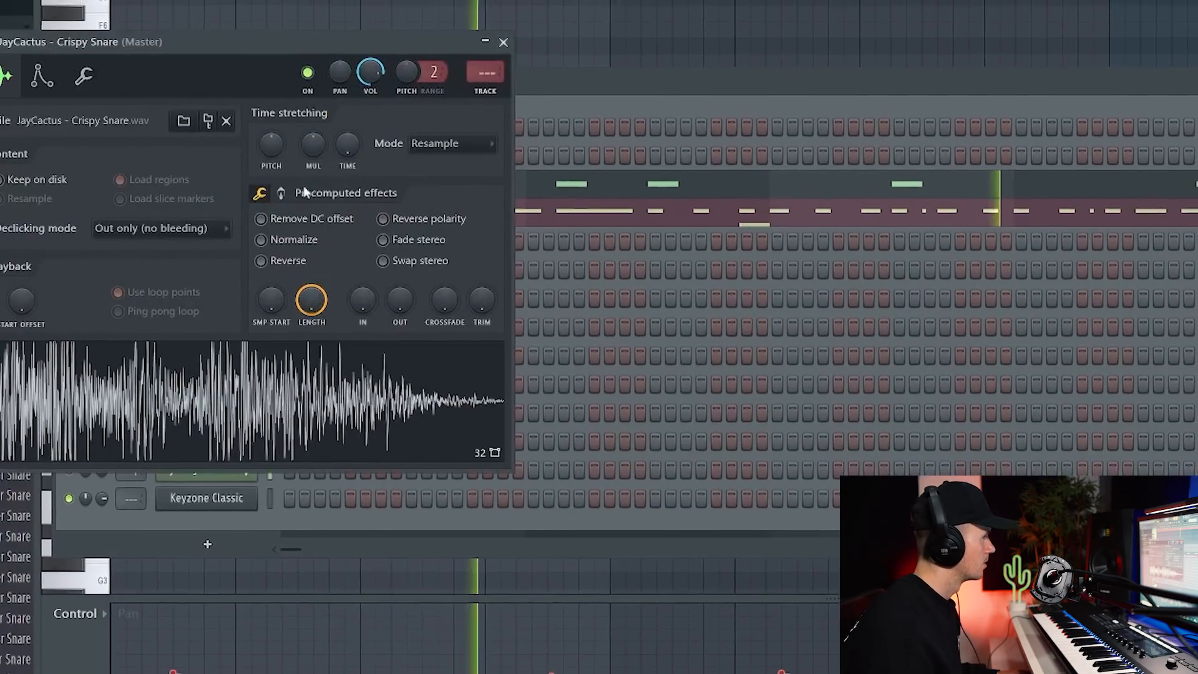
Adjust the precomputed effects of the Crispy Snare sampler channel.
{"action": "left_click", "coordinate": [281, 193]}
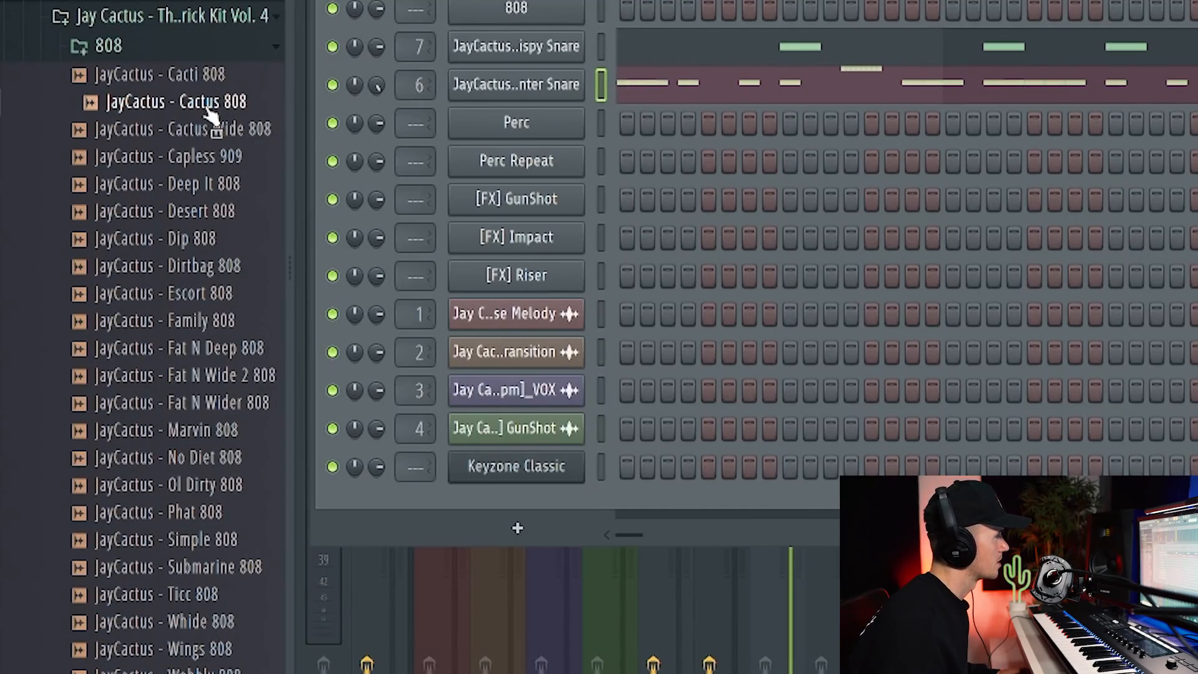
Load the Cactus 808 sample onto the 808 channel and draw two separate B4 notes in its piano roll.
{"action": "left_click_drag", "start_coordinate": [588, 58], "coordinate": [518, 44]}
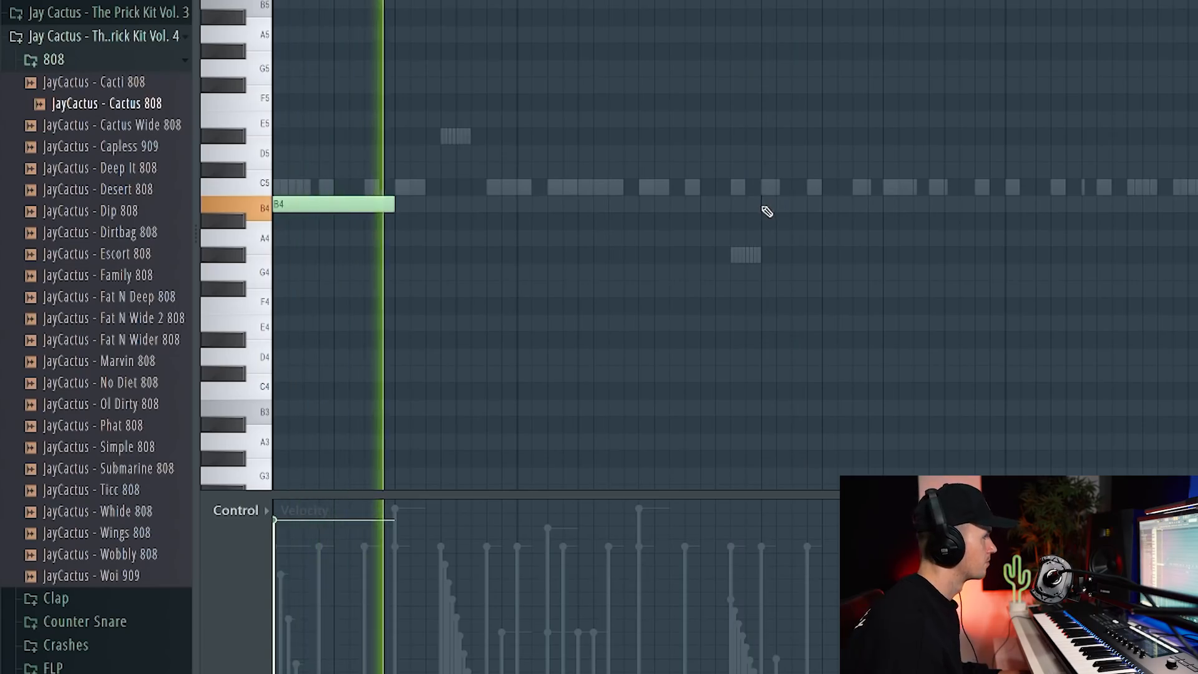
{"action": "left_click", "coordinate": [766, 208]}
{"action": "scroll", "coordinate": [674, 276], "scroll_direction": "down", "scroll_amount": 1}
{"action": "scroll", "coordinate": [674, 276], "scroll_direction": "down", "scroll_amount": 1}
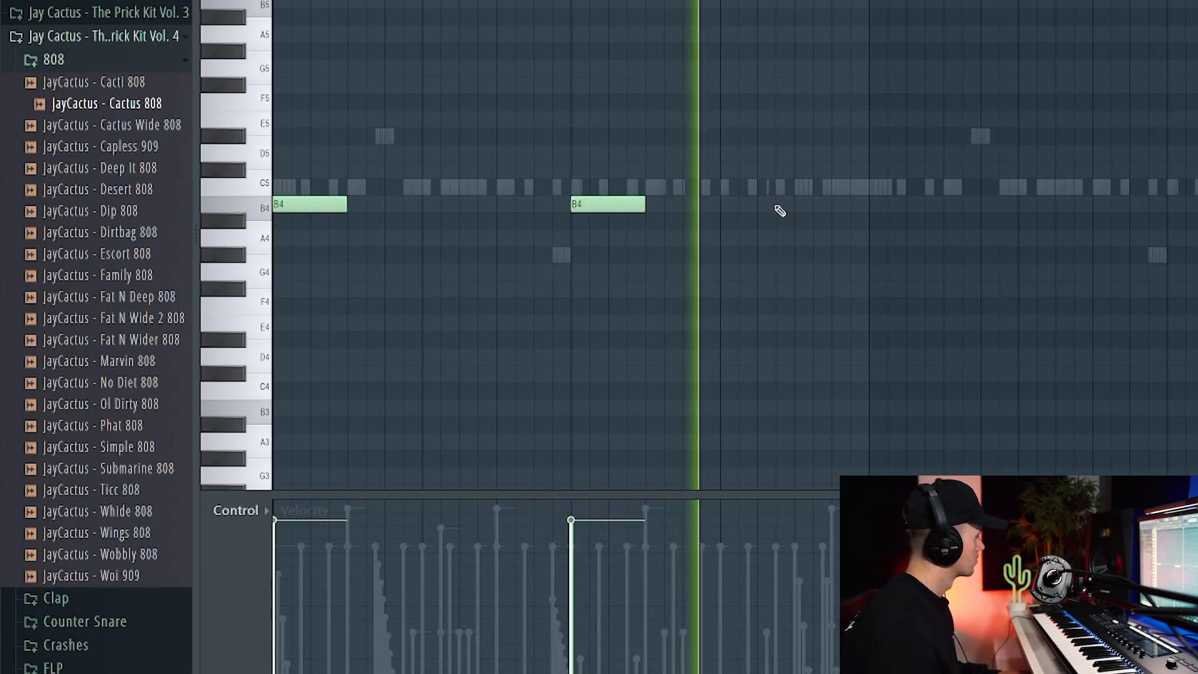
Add a short slide note on D5 above the second B4 note of the 808 line.
{"action": "left_click", "coordinate": [791, 149]}
{"action": "right_click", "coordinate": [829, 153]}
{"action": "key", "text": "space"}
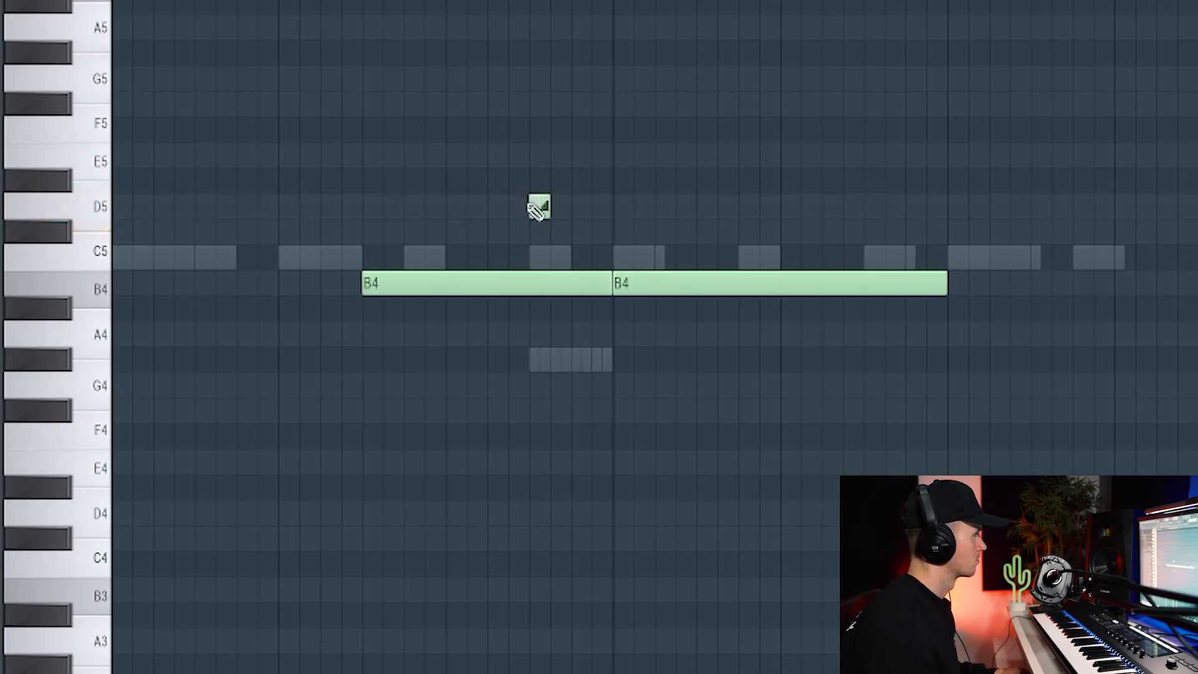
Extend the 808 line with a run of five B4 notes and three short higher notes, lengthening the last B4.
{"action": "key", "text": "space"}
{"action": "scroll", "coordinate": [399, 356], "scroll_direction": "down", "scroll_amount": 2}
{"action": "key", "text": "space"}
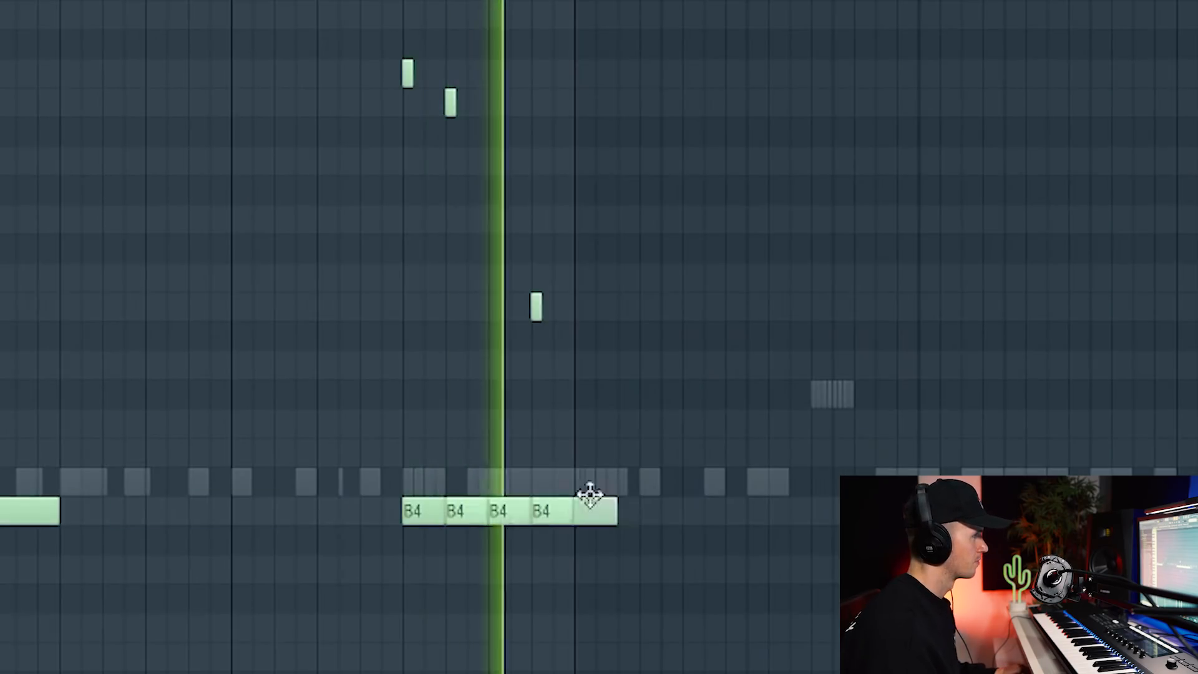
{"action": "left_click", "coordinate": [586, 509]}
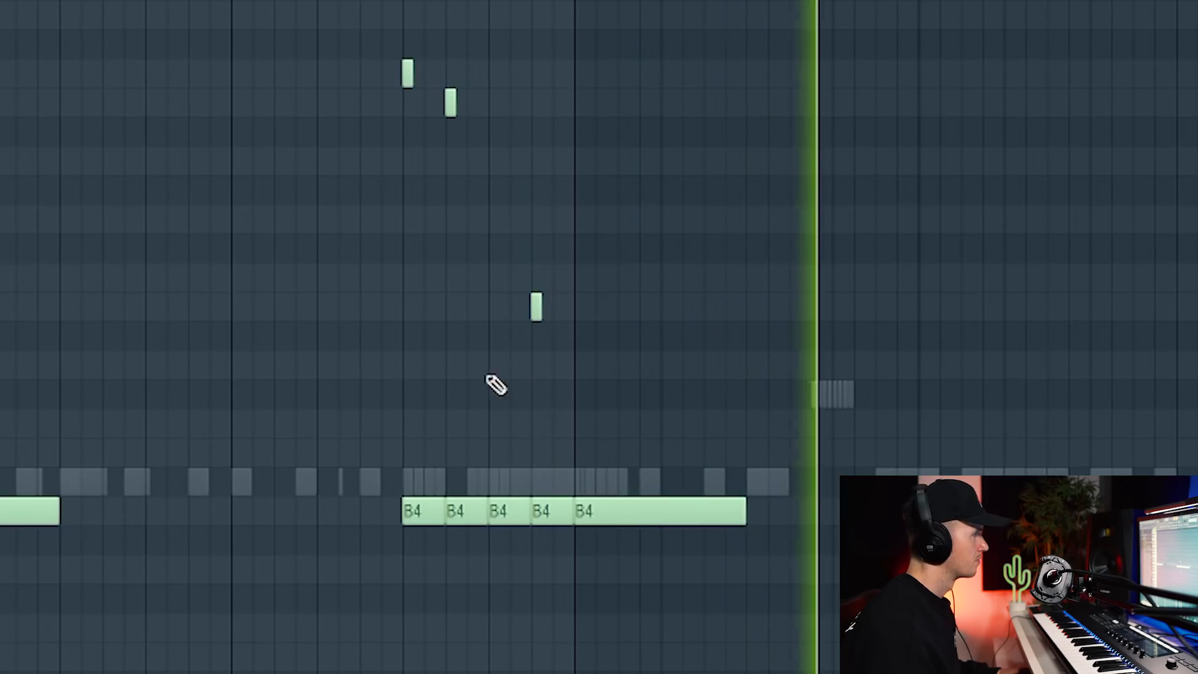
Place short slide notes at different pitches above the closing B4 808 notes in bars 7 and 8.
{"action": "scroll", "coordinate": [149, 355], "scroll_direction": "down", "scroll_amount": 1}
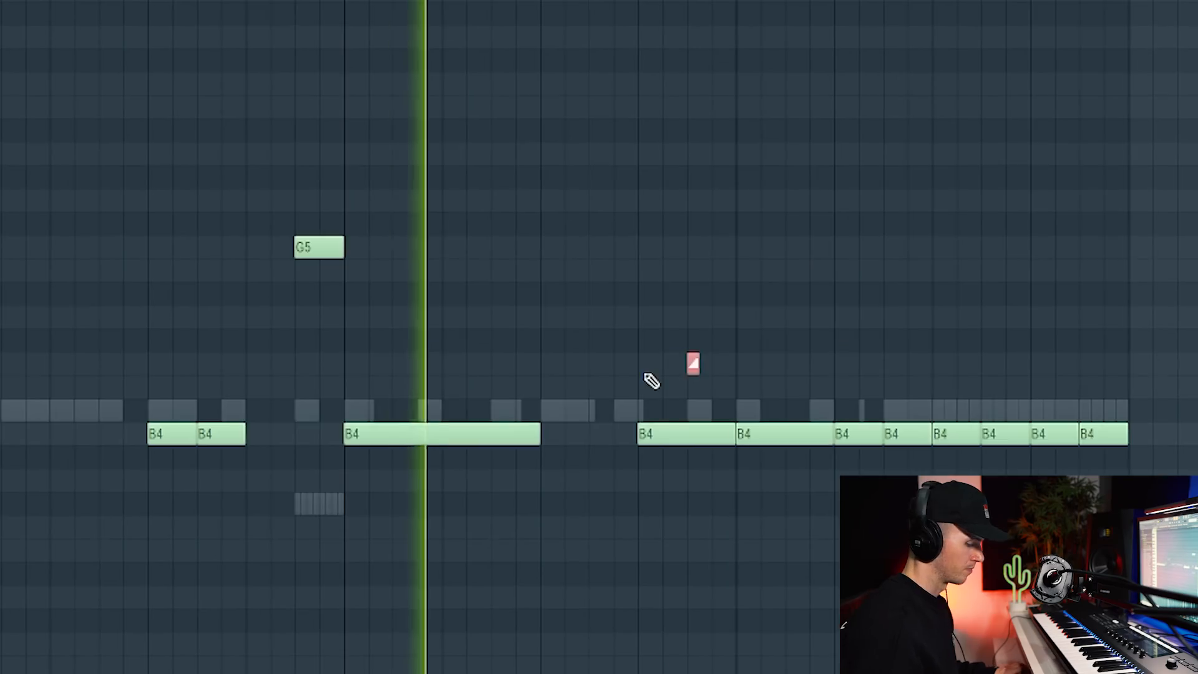
{"action": "key", "text": "space"}
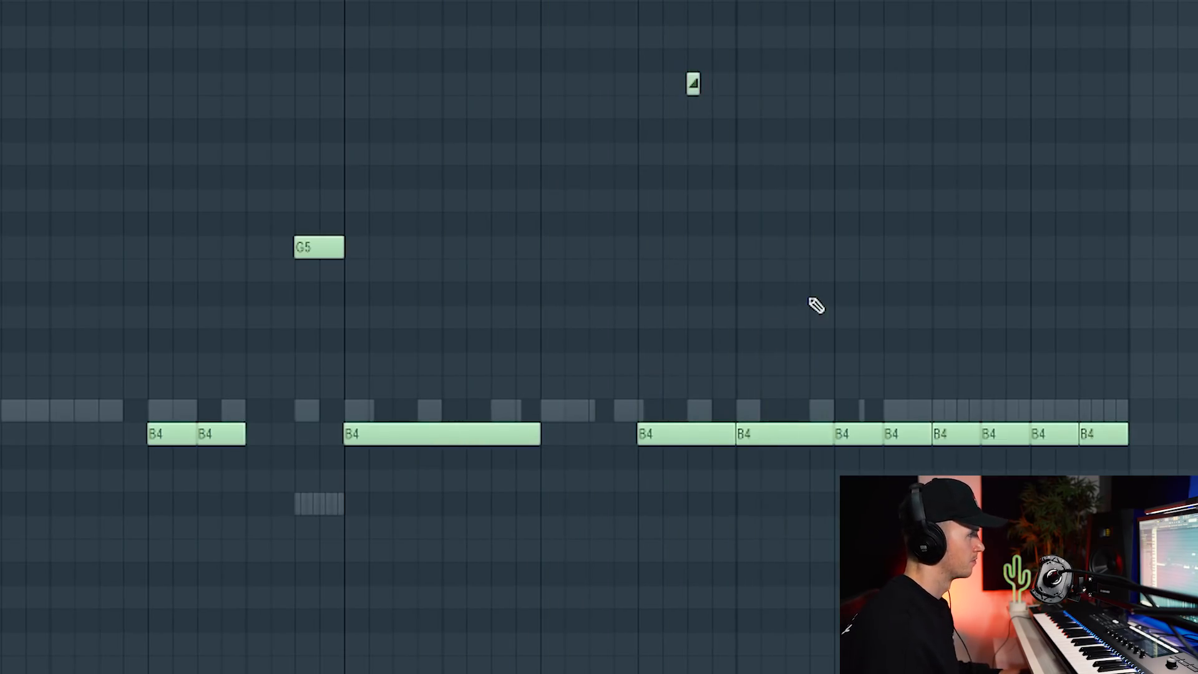
{"action": "left_click", "coordinate": [607, 249]}
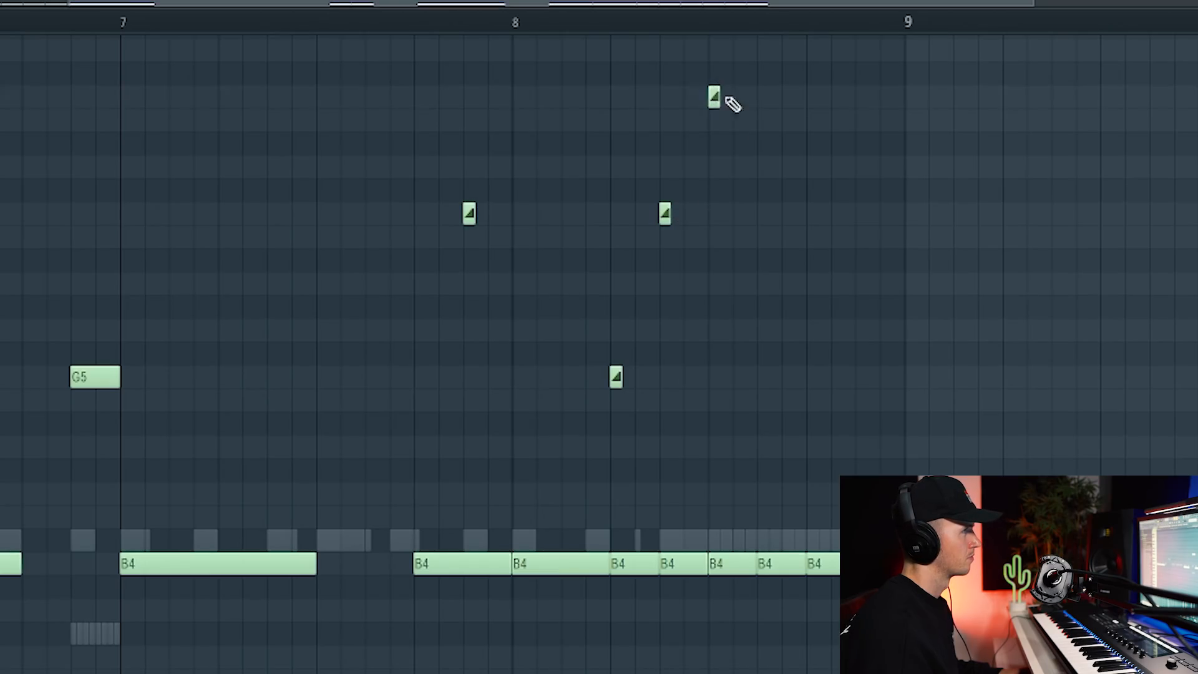
{"action": "left_click", "coordinate": [857, 236]}
{"action": "key", "text": "space"}
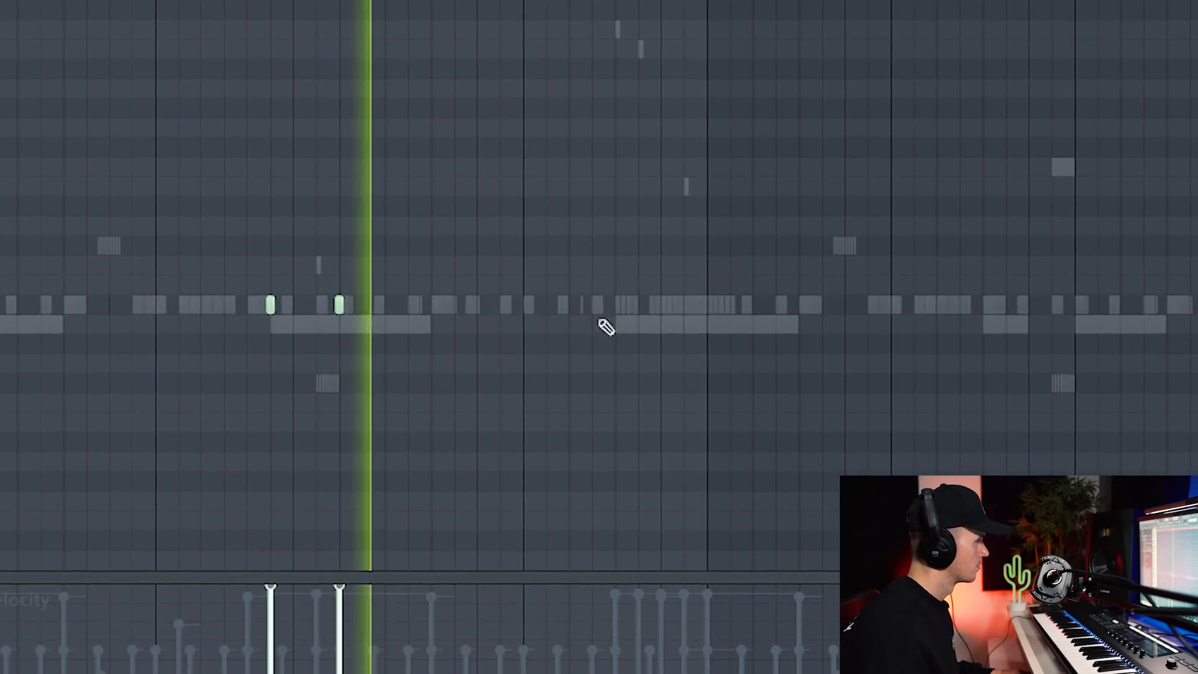
Place GOAT Kick hits on C5 against the 808 rhythm through to the end of the pattern.
{"action": "scroll", "coordinate": [593, 319], "scroll_direction": "up", "scroll_amount": 2}
{"action": "left_click", "coordinate": [620, 307]}
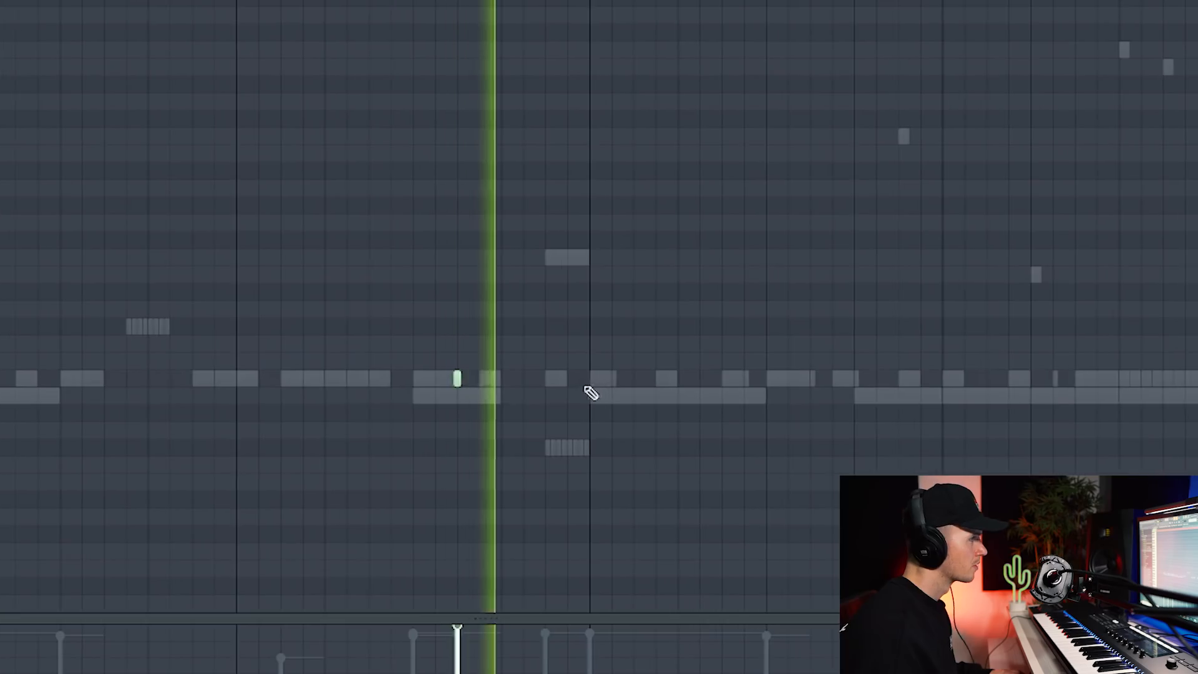
{"action": "left_click", "coordinate": [665, 379]}
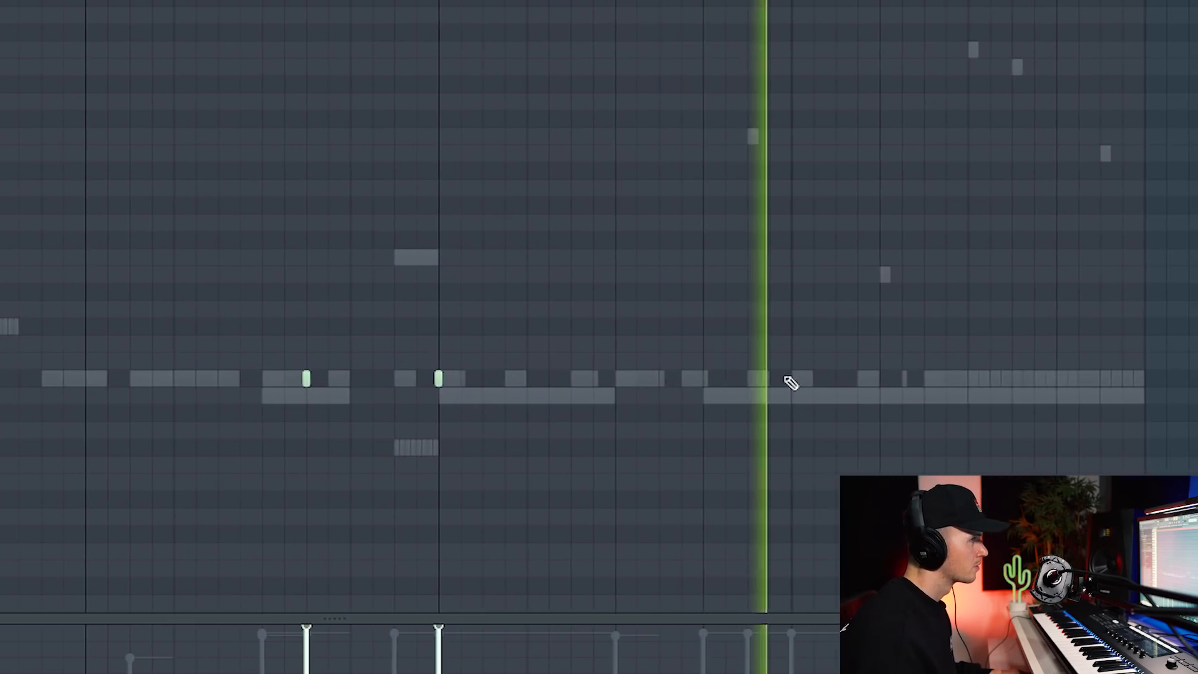
{"action": "left_click", "coordinate": [866, 379]}
{"action": "left_click", "coordinate": [1105, 376]}
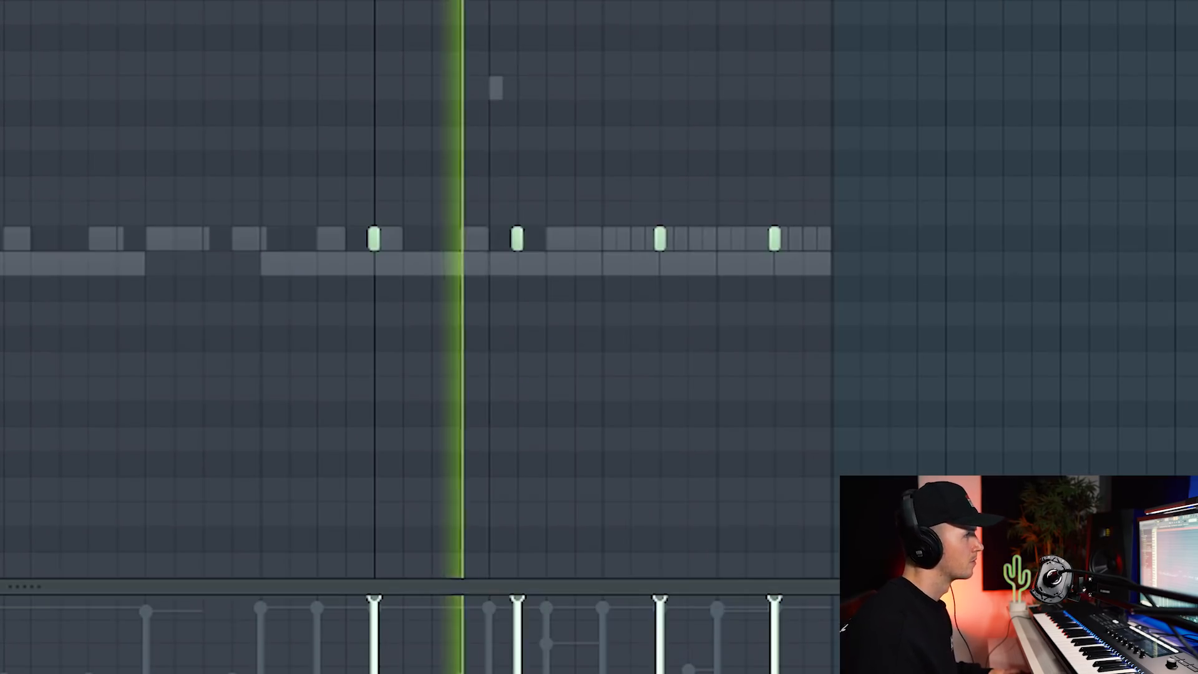
{"action": "scroll", "coordinate": [599, 289], "scroll_direction": "down", "scroll_amount": 2}
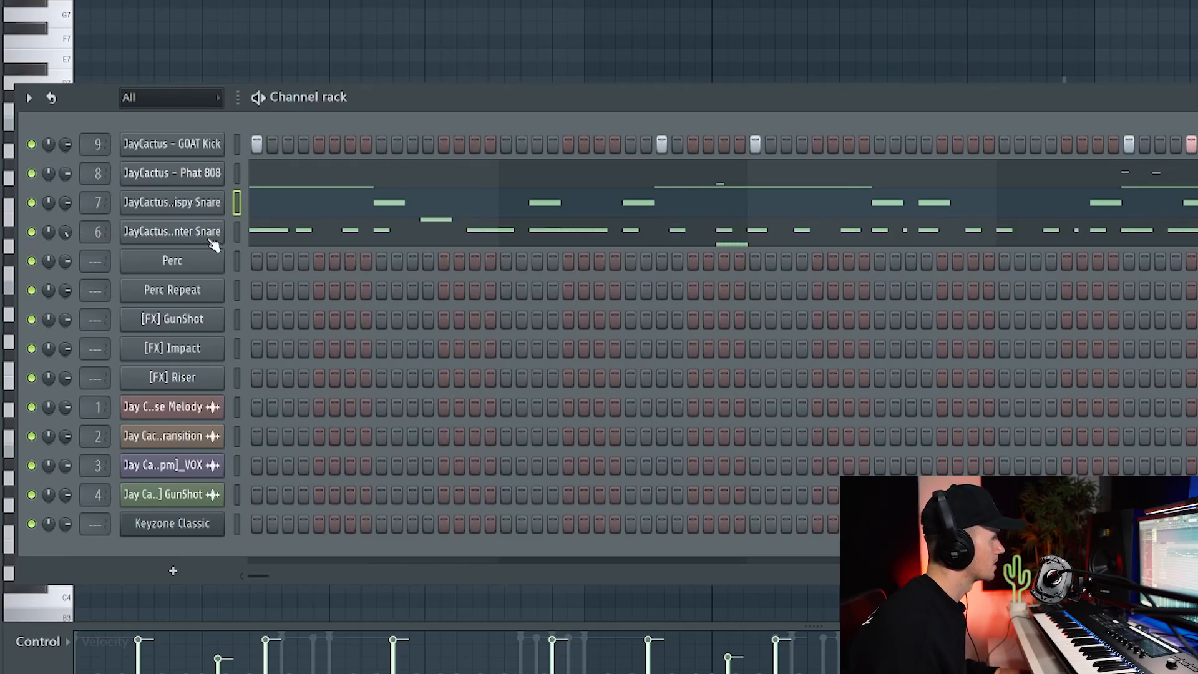
Open the Anuva One Counter Snare sampler and bring up its miscellaneous settings.
{"action": "left_click", "coordinate": [212, 240]}
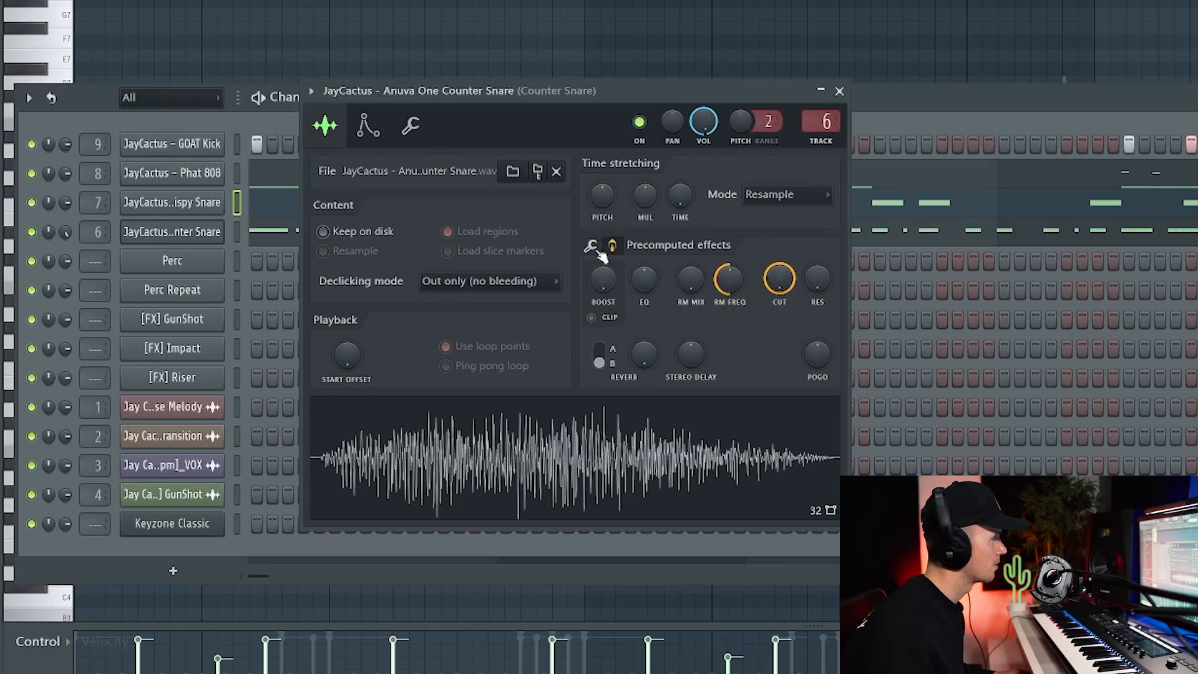
{"action": "left_click", "coordinate": [590, 245]}
{"action": "left_click", "coordinate": [411, 125]}
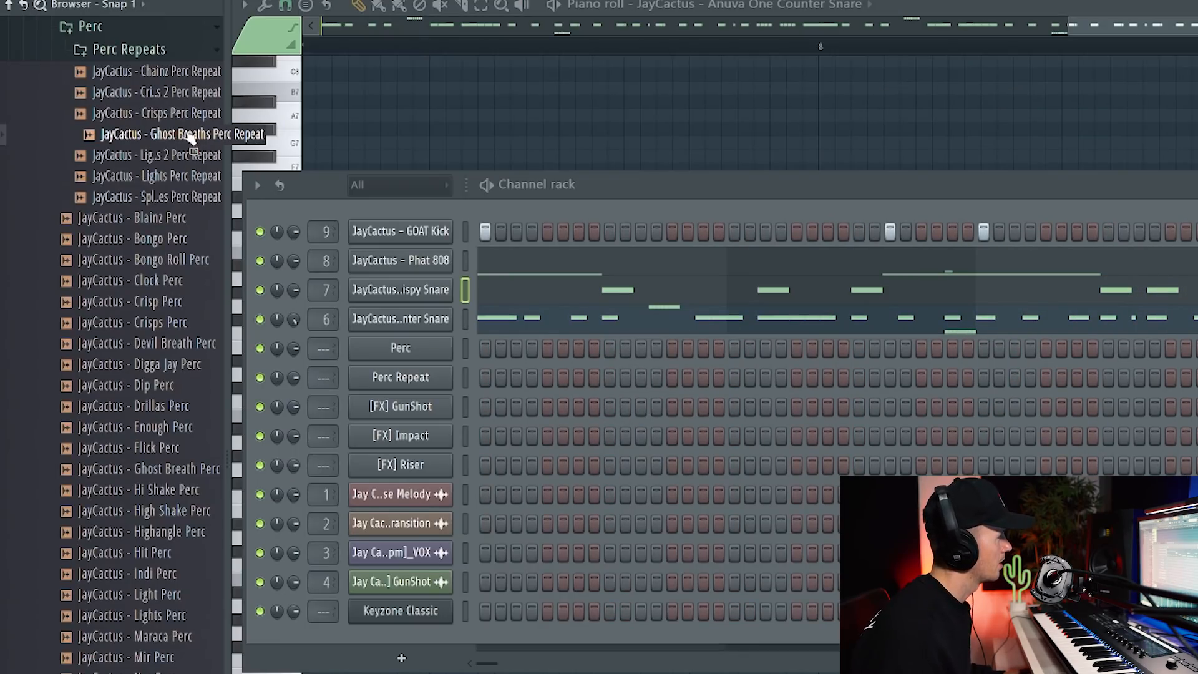
Add the Ghost Breaths Perc Repeat sample to Track 6 of the playlist at bar 1.
{"action": "key", "text": "F5"}
{"action": "left_click_drag", "start_coordinate": [266, 201], "coordinate": [530, 359]}
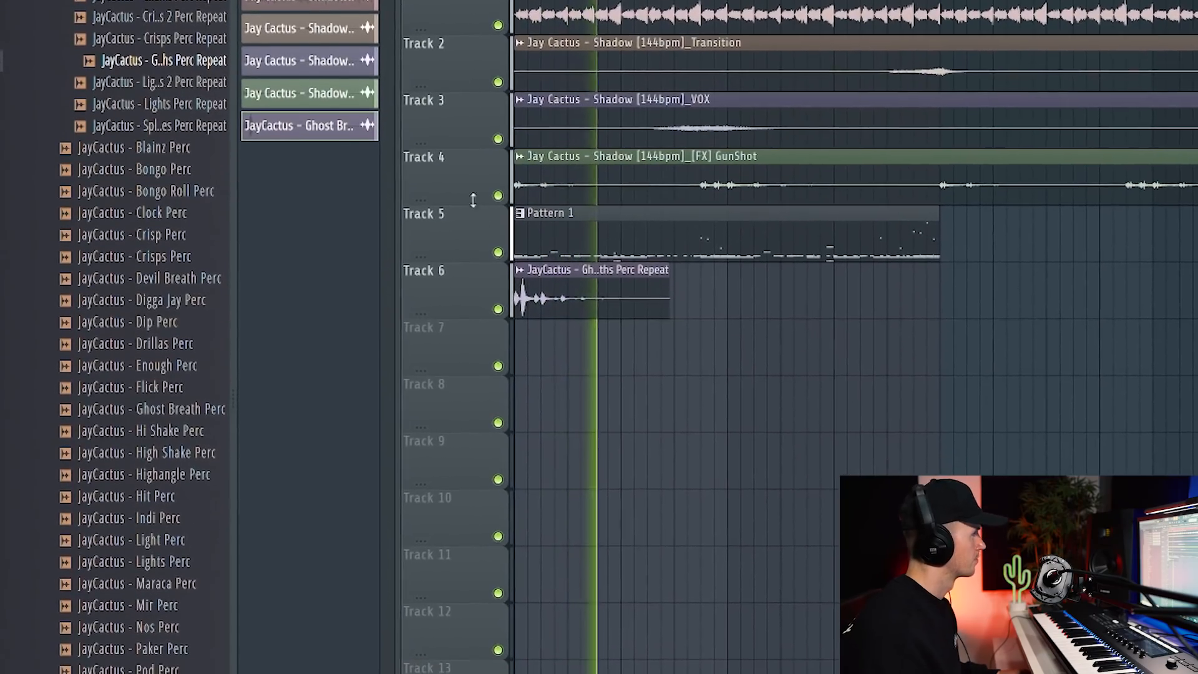
{"action": "key", "text": "F6"}
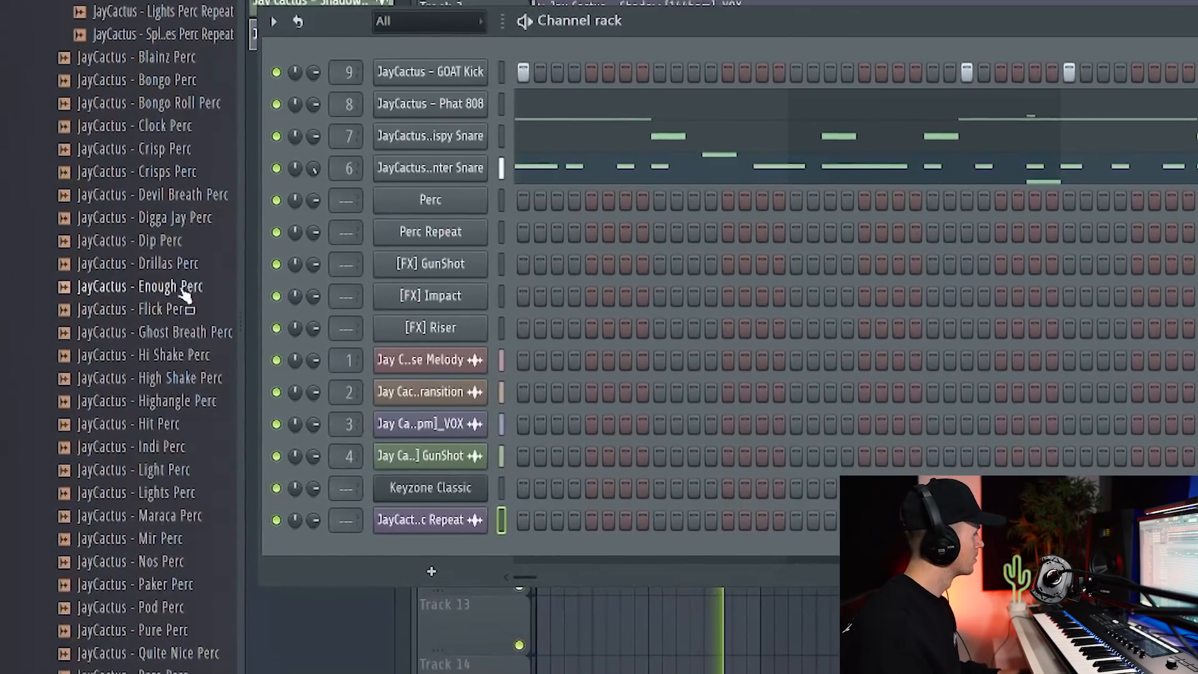
Audition the Jay Cactus perc samples, including Ghost Breath Perc, Pod Perc and those further down the list.
{"action": "left_click", "coordinate": [172, 349]}
{"action": "left_click", "coordinate": [170, 320]}
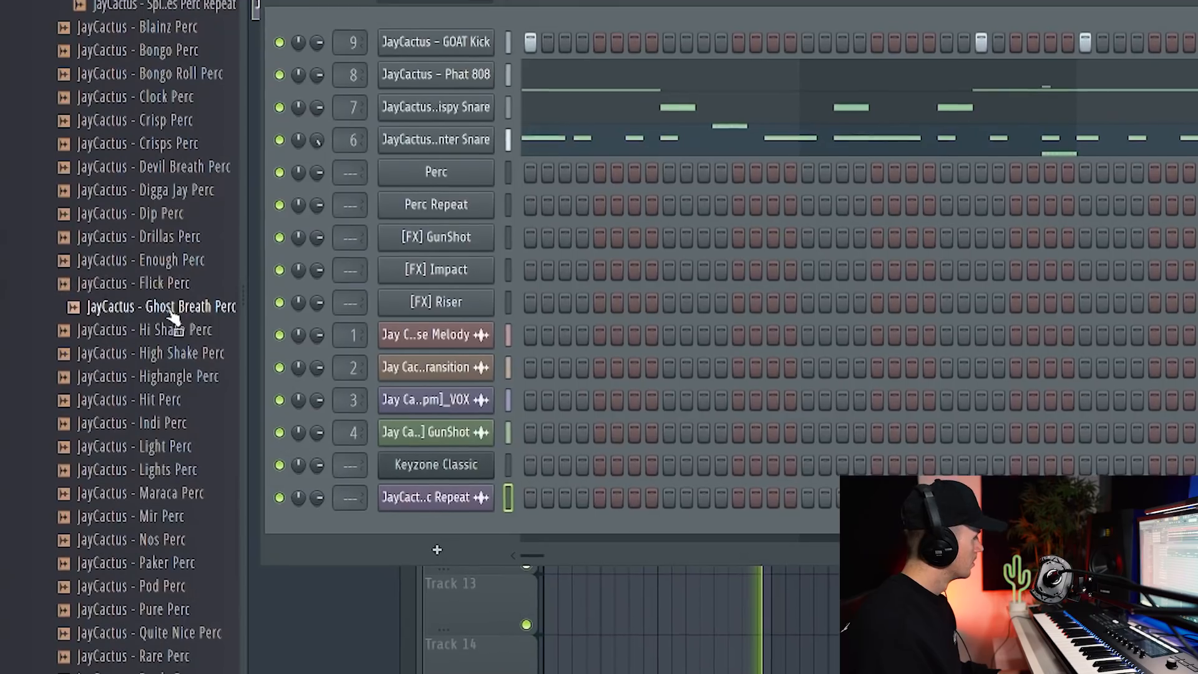
{"action": "left_click", "coordinate": [169, 342]}
{"action": "left_click", "coordinate": [165, 458]}
{"action": "left_click", "coordinate": [162, 527]}
{"action": "left_click", "coordinate": [161, 555]}
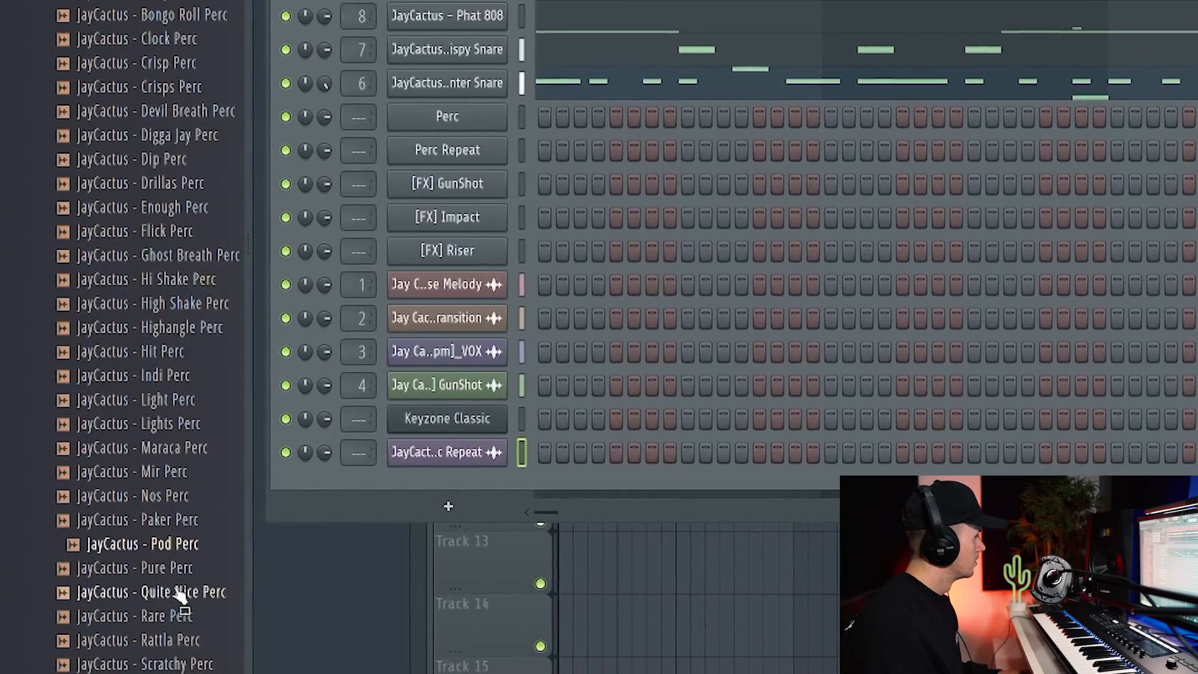
{"action": "left_click", "coordinate": [169, 602]}
{"action": "left_click", "coordinate": [165, 649]}
{"action": "left_click", "coordinate": [181, 673]}
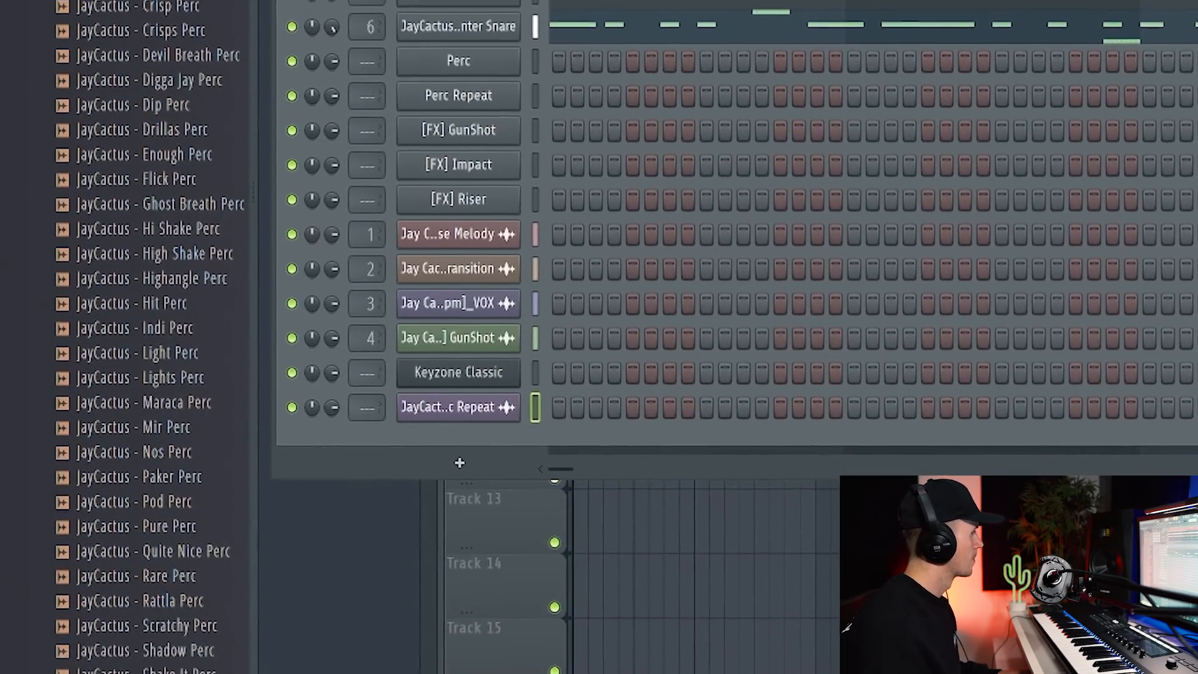
{"action": "scroll", "coordinate": [209, 664], "scroll_direction": "down", "scroll_amount": 2}
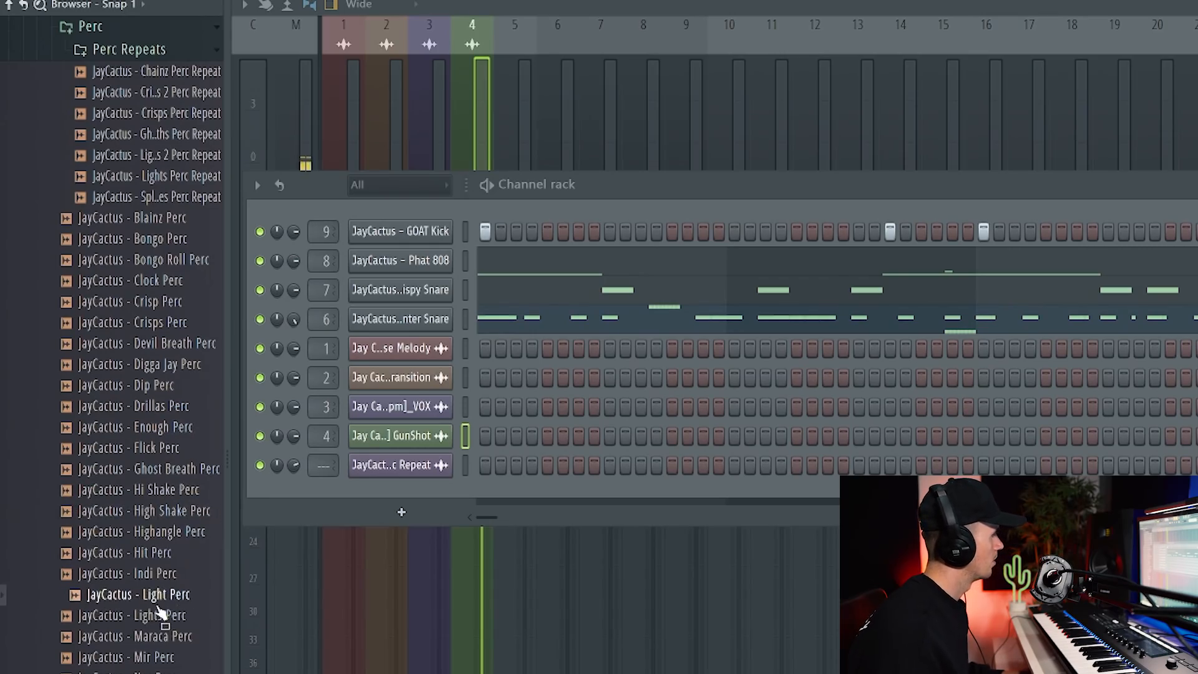
Pan the three Triangle Perc notes alternately hard left, right and left.
{"action": "left_click_drag", "start_coordinate": [448, 495], "coordinate": [448, 496]}
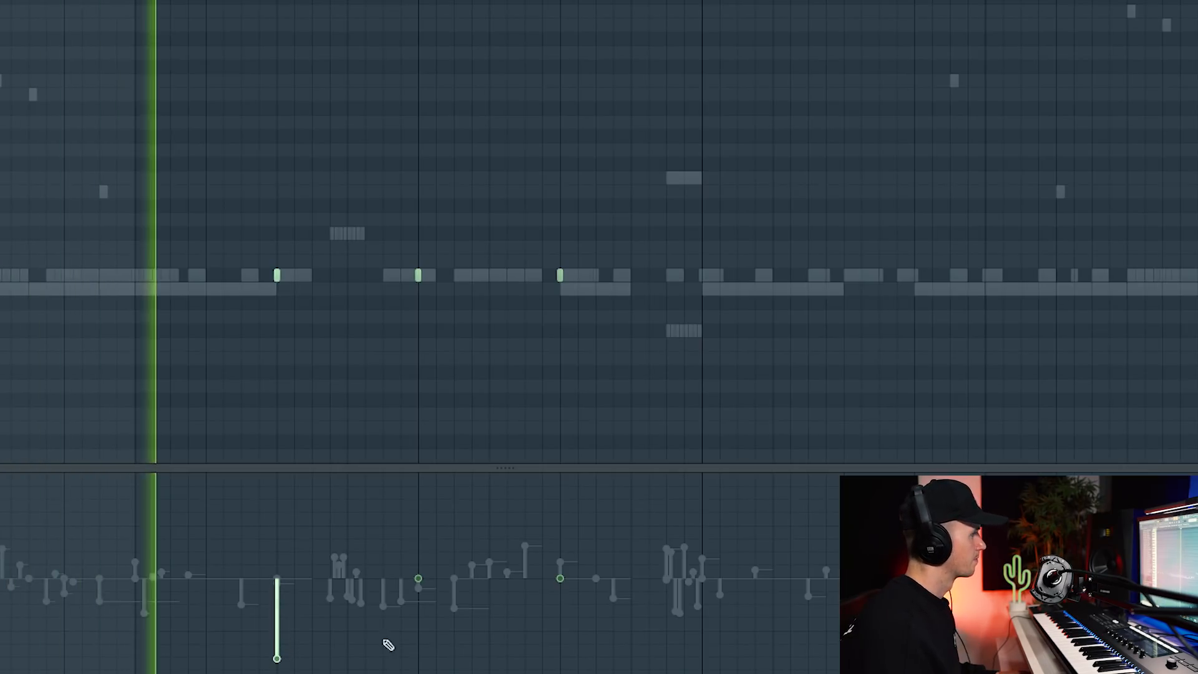
{"action": "left_click", "coordinate": [419, 519]}
{"action": "left_click_drag", "start_coordinate": [425, 519], "coordinate": [425, 503]}
{"action": "left_click_drag", "start_coordinate": [570, 589], "coordinate": [571, 663]}
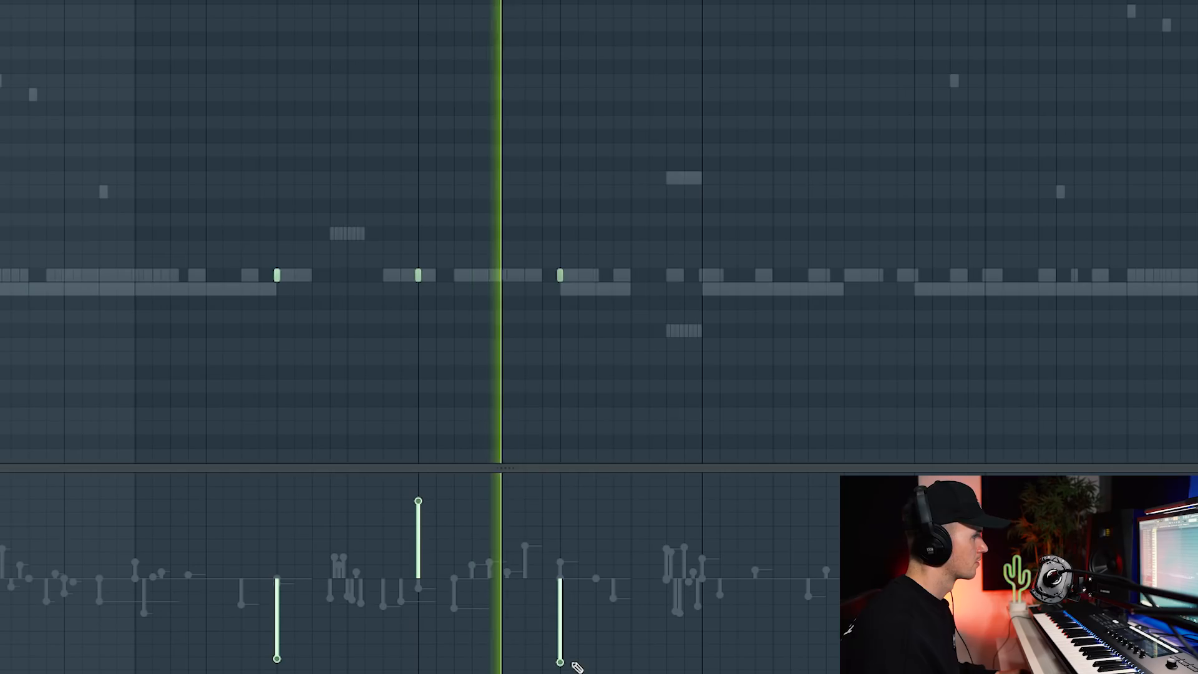
Add Fast Rim hits on steps 16, 17 and 39 of the pattern.
{"action": "key", "text": "F6"}
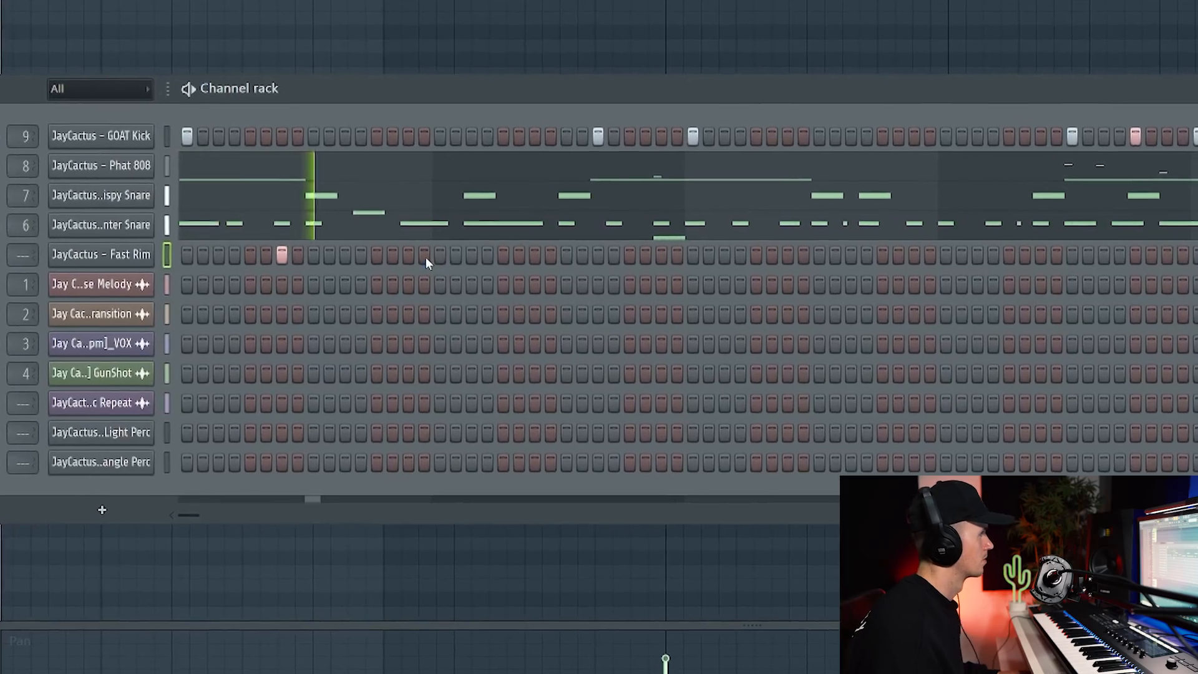
{"action": "left_click", "coordinate": [425, 256]}
{"action": "left_click", "coordinate": [440, 255]}
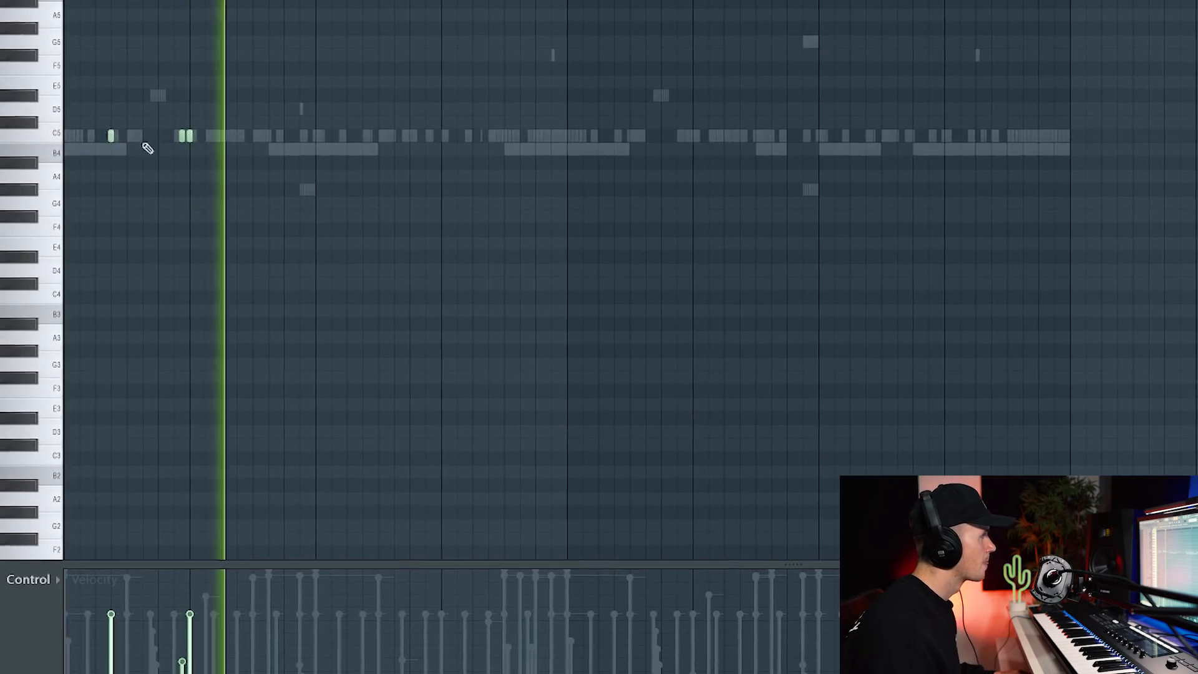
{"action": "left_click", "coordinate": [354, 138]}
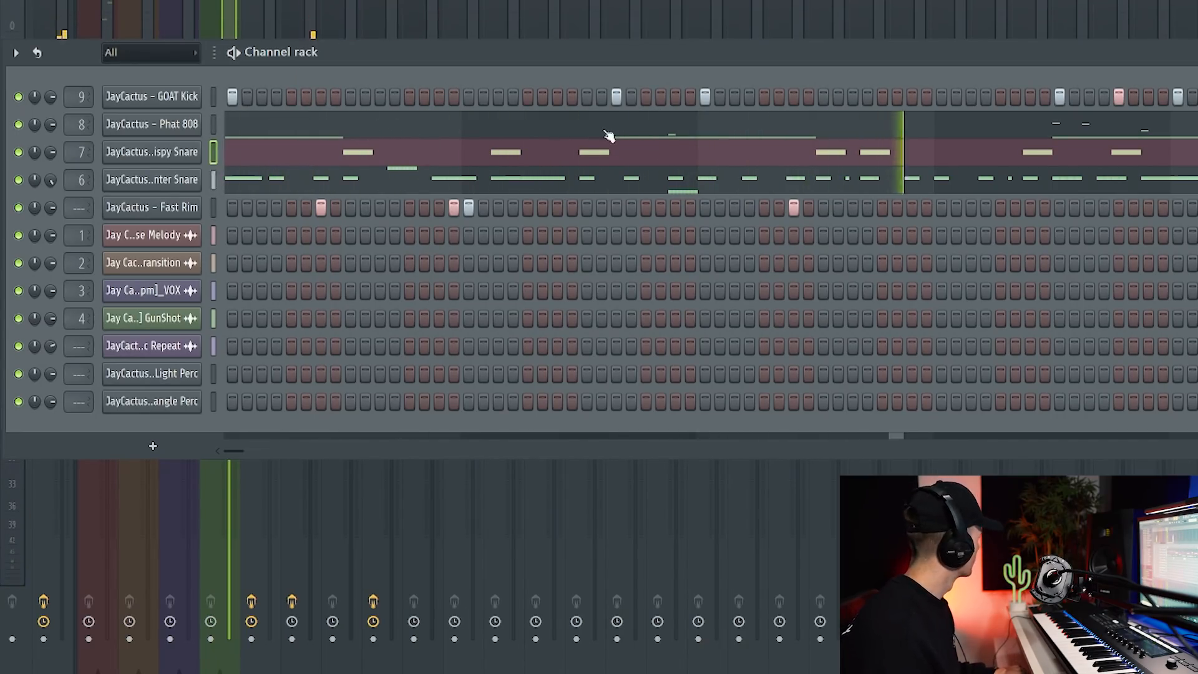
Remove surplus C5 notes from the Crispy Snare fill at the end of the pattern.
{"action": "left_click_drag", "start_coordinate": [238, 447], "coordinate": [305, 433]}
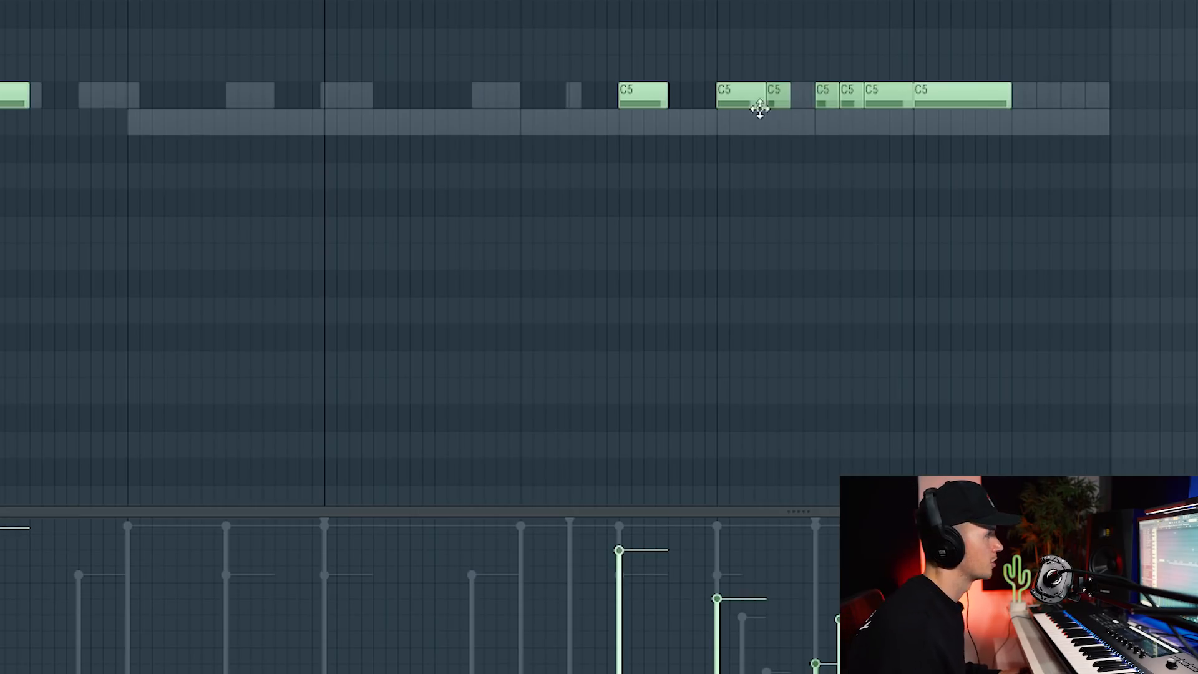
{"action": "right_click", "coordinate": [891, 104]}
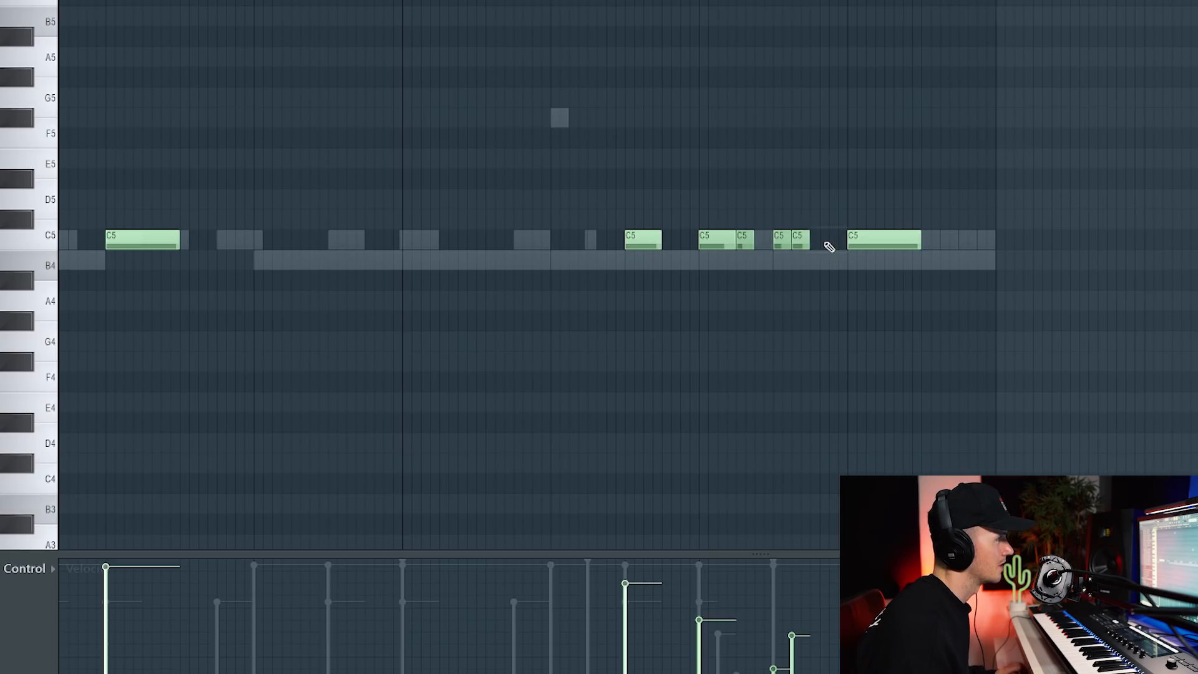
{"action": "right_click", "coordinate": [867, 249]}
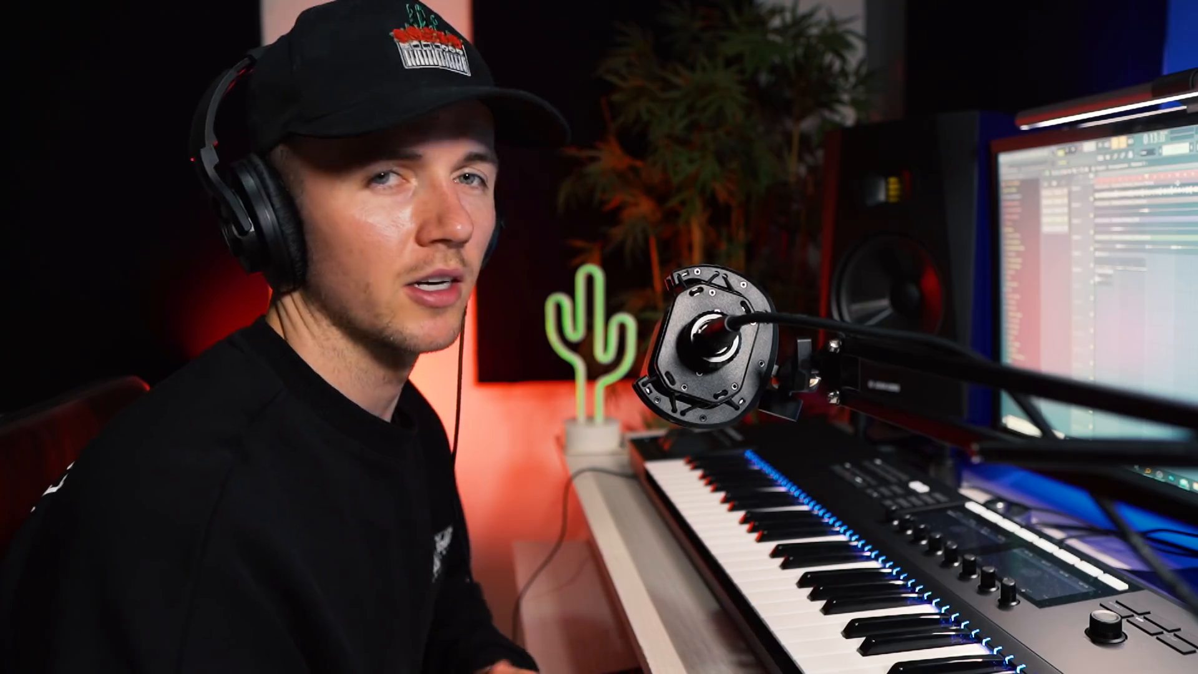
Slice the four Shadow stems at bar 17 in the playlist.
{"action": "key", "text": "space"}
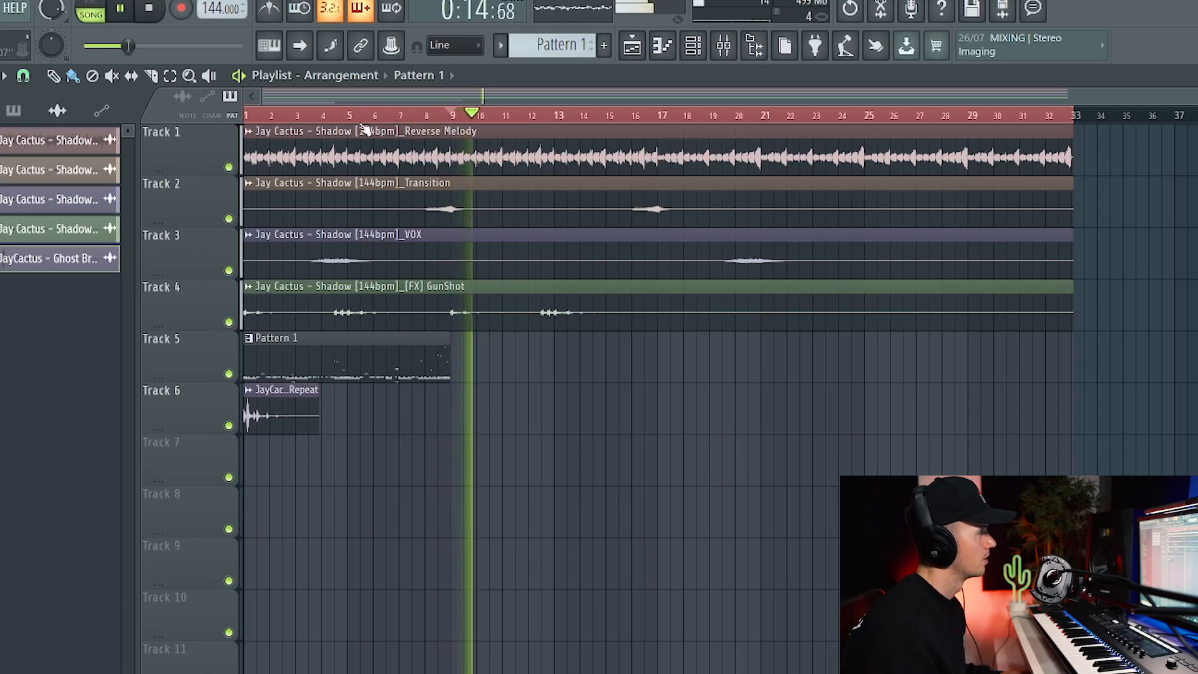
{"action": "left_click", "coordinate": [662, 119]}
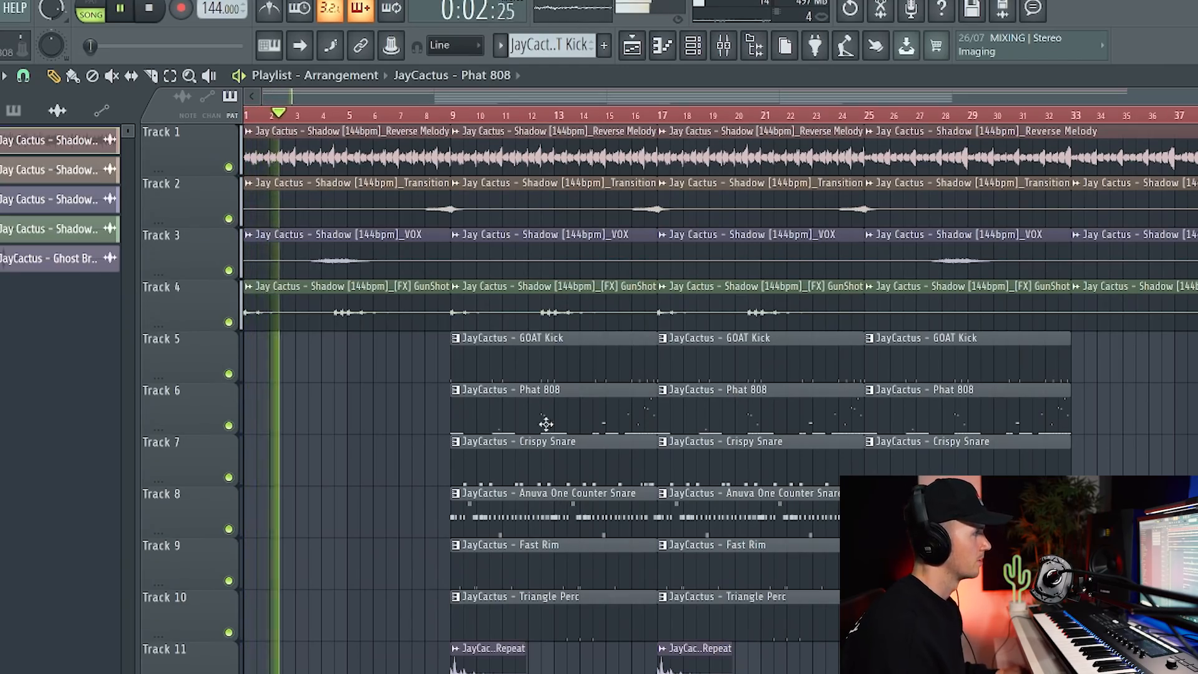
Place Phat 808 clips on Track 6 ahead of the bar 9 drop and check the transition in playback.
{"action": "scroll", "coordinate": [286, 418], "scroll_direction": "up", "scroll_amount": 3}
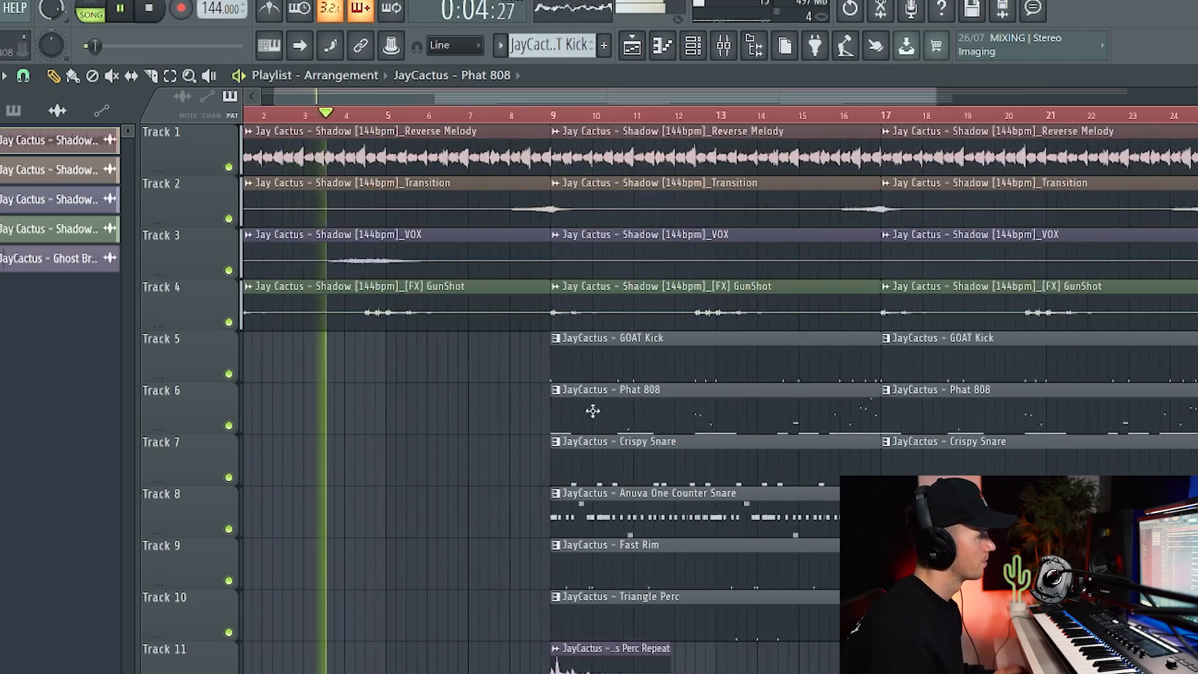
{"action": "scroll", "coordinate": [587, 415], "scroll_direction": "down", "scroll_amount": 3}
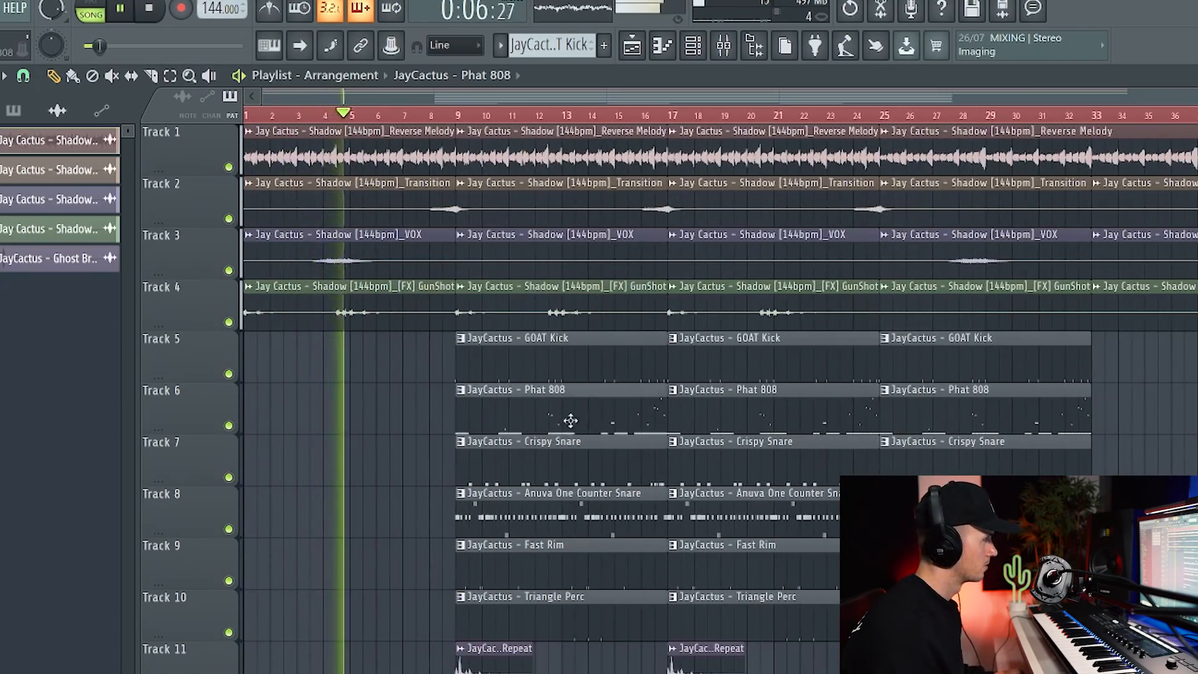
{"action": "left_click_drag", "start_coordinate": [571, 420], "coordinate": [206, 404]}
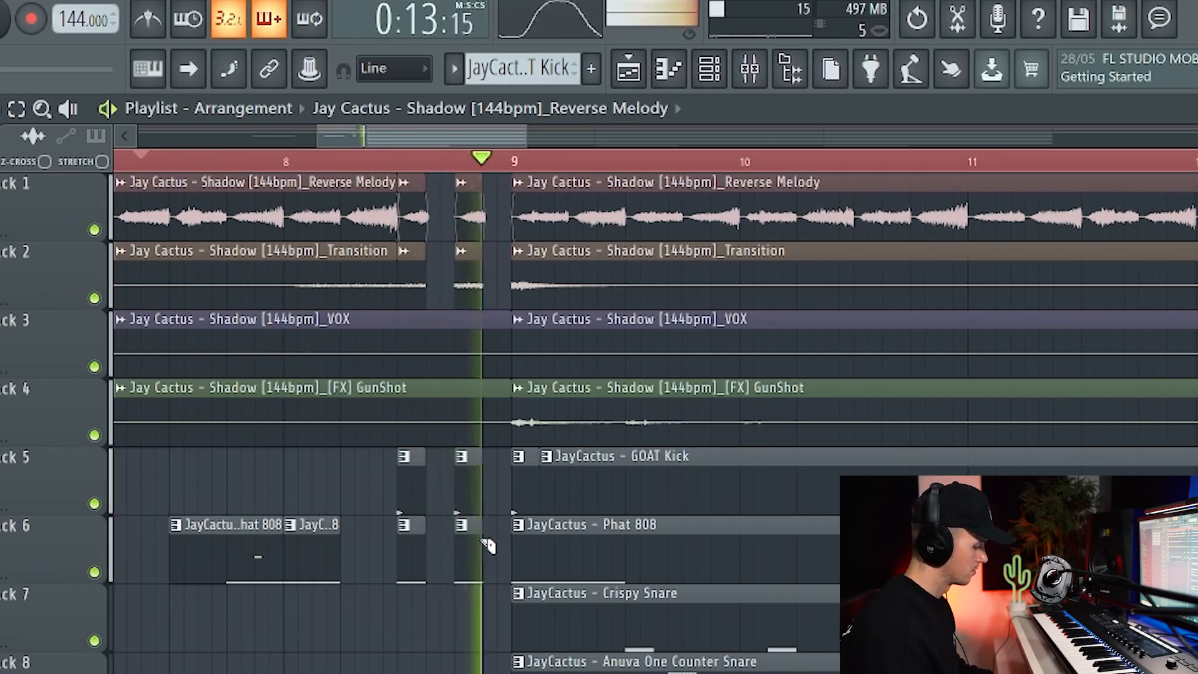
{"action": "key", "text": "space"}
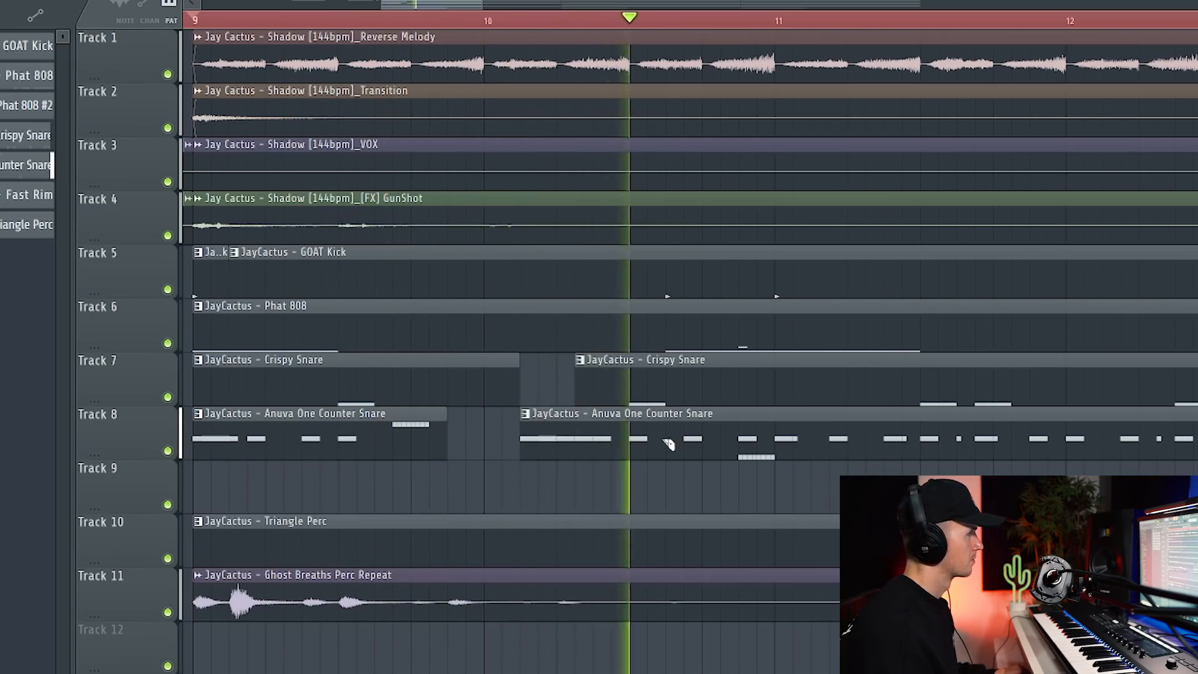
Slice out the Crispy Snare and Anuva One Counter Snare sections leading up to bar 11.
{"action": "key", "text": "space"}
{"action": "key", "text": "space"}
{"action": "right_click", "coordinate": [774, 404]}
{"action": "right_click", "coordinate": [701, 438]}
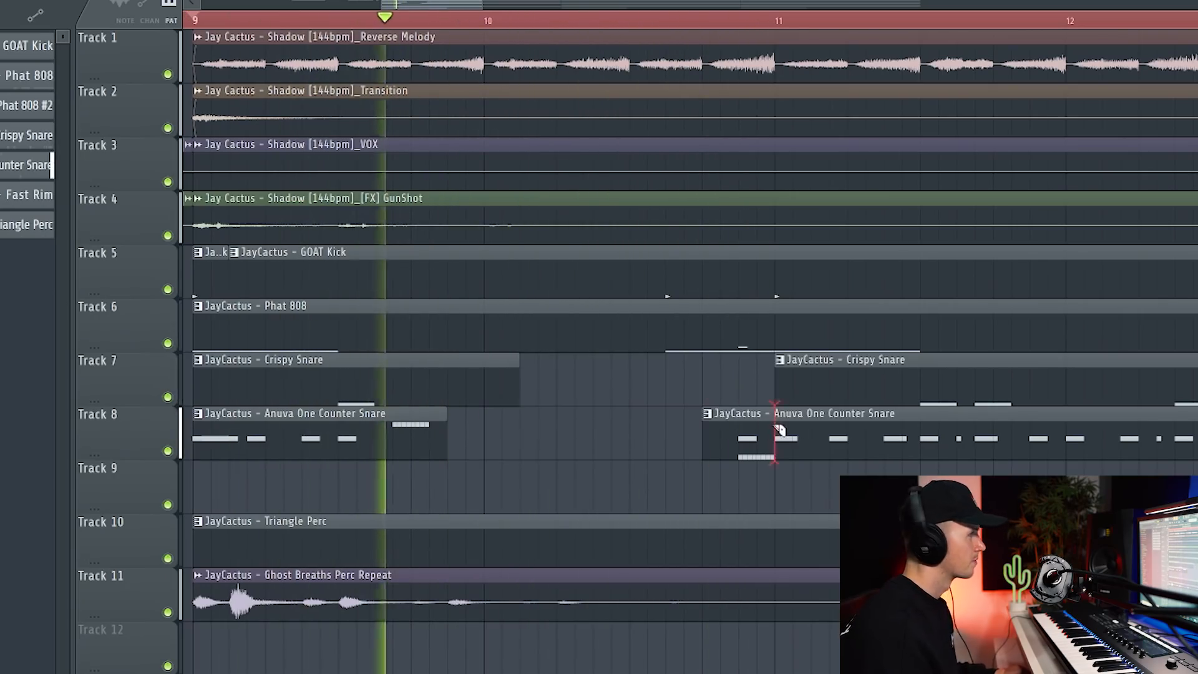
{"action": "right_click", "coordinate": [778, 432]}
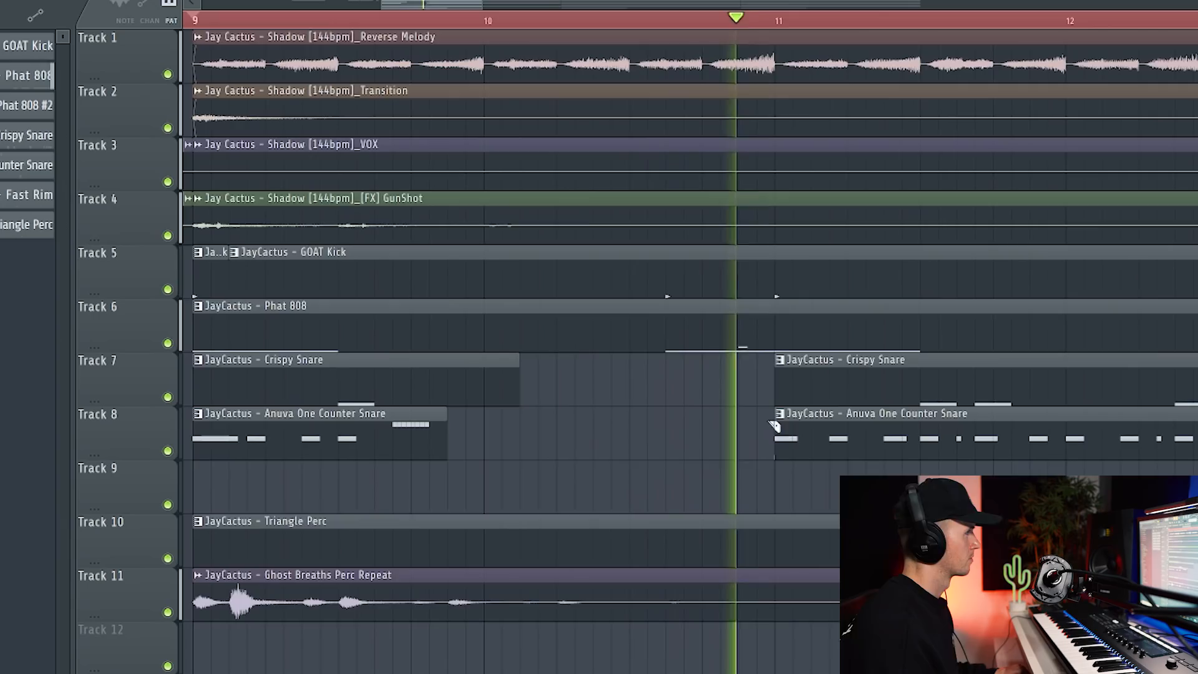
Move the Hanz Riser clip on Track 12 earlier so that it ends at bar 11.
{"action": "scroll", "coordinate": [736, 465], "scroll_direction": "down", "scroll_amount": 3}
{"action": "key", "text": "space"}
{"action": "key", "text": "space"}
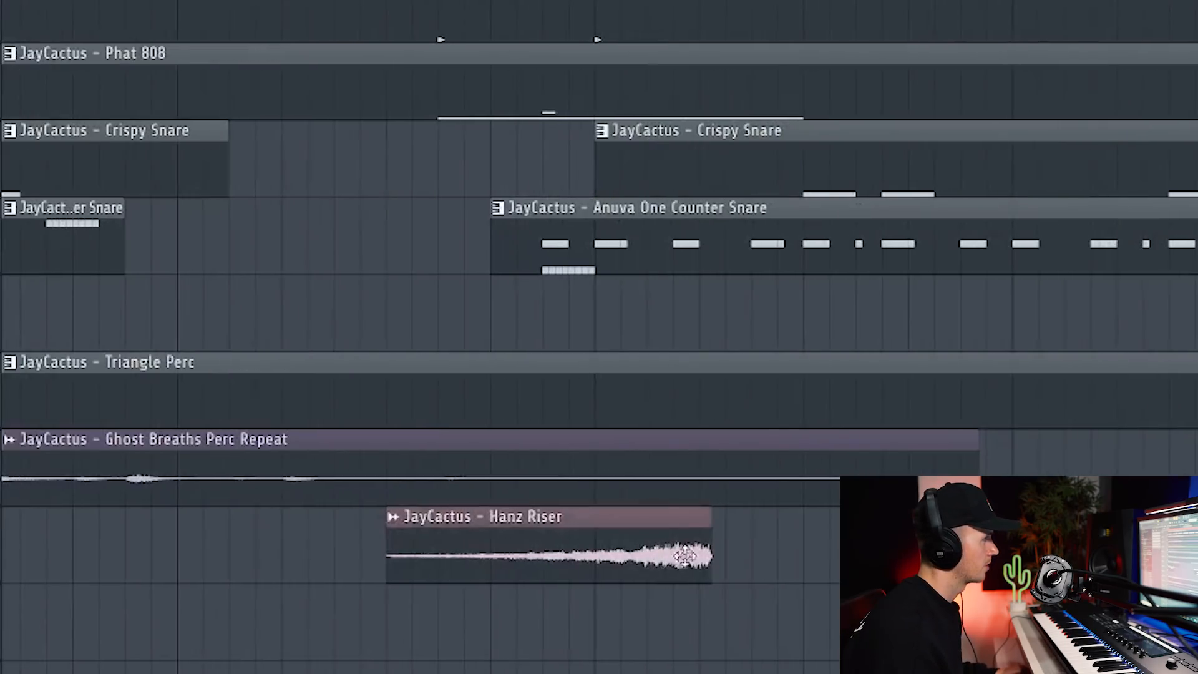
{"action": "left_click_drag", "start_coordinate": [677, 558], "coordinate": [572, 558]}
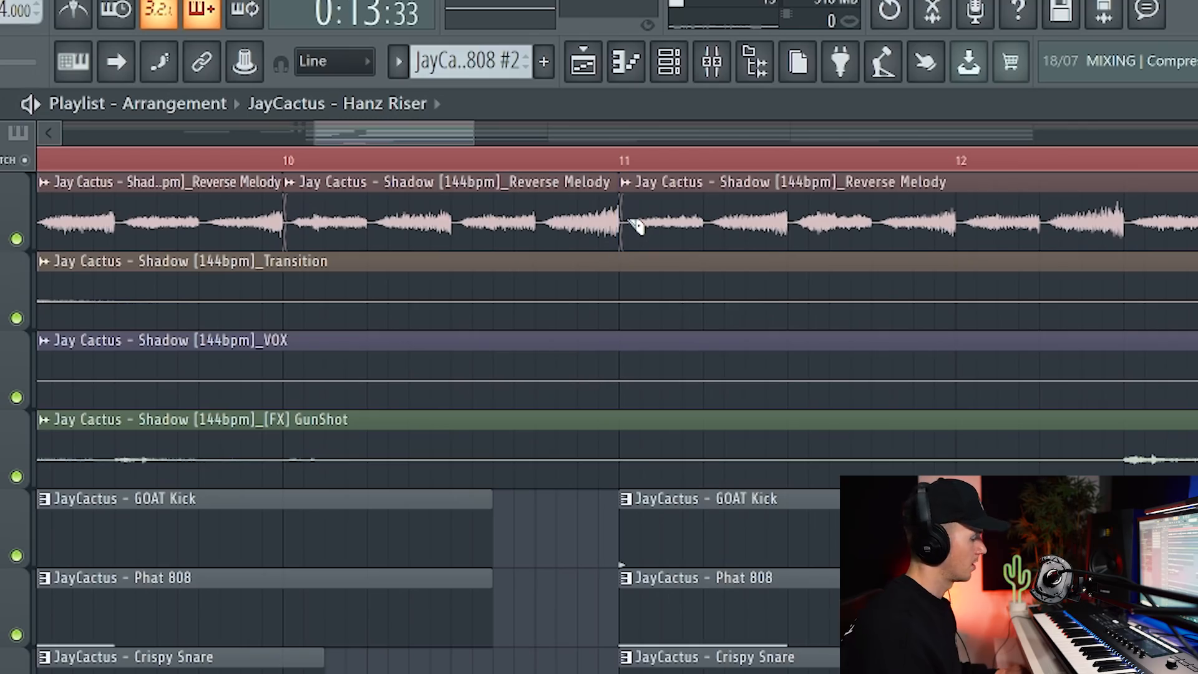
Make the Reverse Melody slice between bars 10 and 11 unique and lower its time-stretching pitch.
{"action": "left_click", "coordinate": [302, 182]}
{"action": "left_click", "coordinate": [355, 356]}
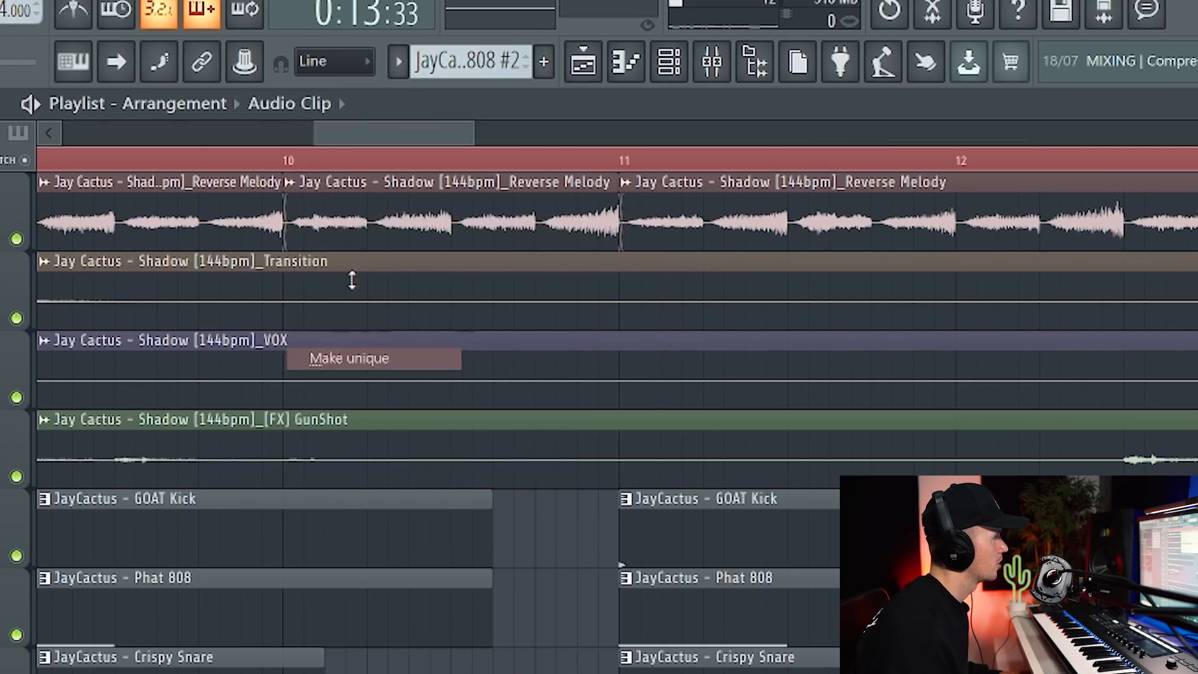
{"action": "double_click", "coordinate": [348, 212]}
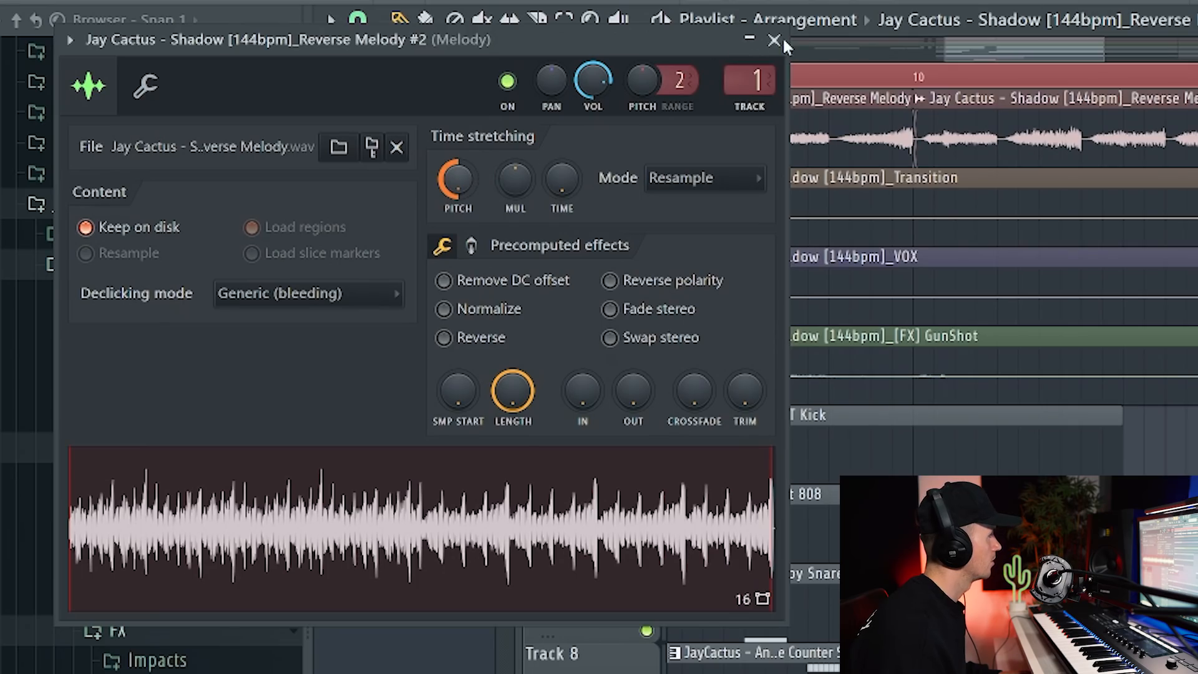
{"action": "left_click", "coordinate": [774, 40]}
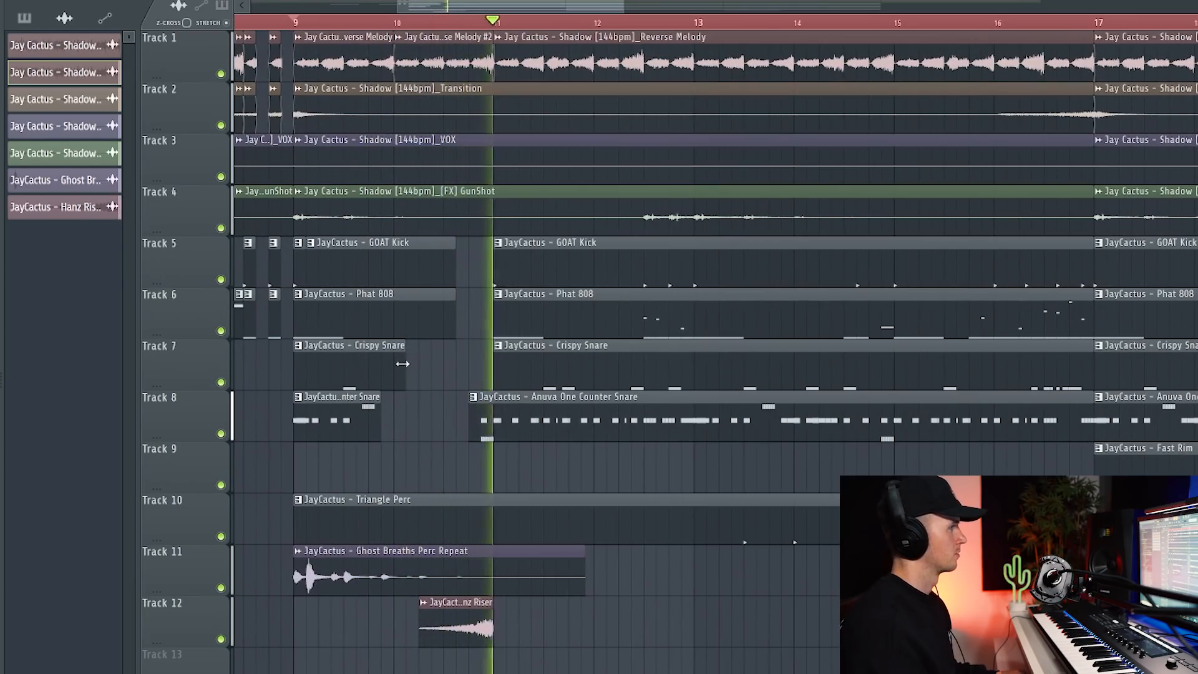
Review the arrangement from bar 11 onwards during playback and open the Hanz Riser clip on Track 12.
{"action": "scroll", "coordinate": [408, 337], "scroll_direction": "down", "scroll_amount": 3}
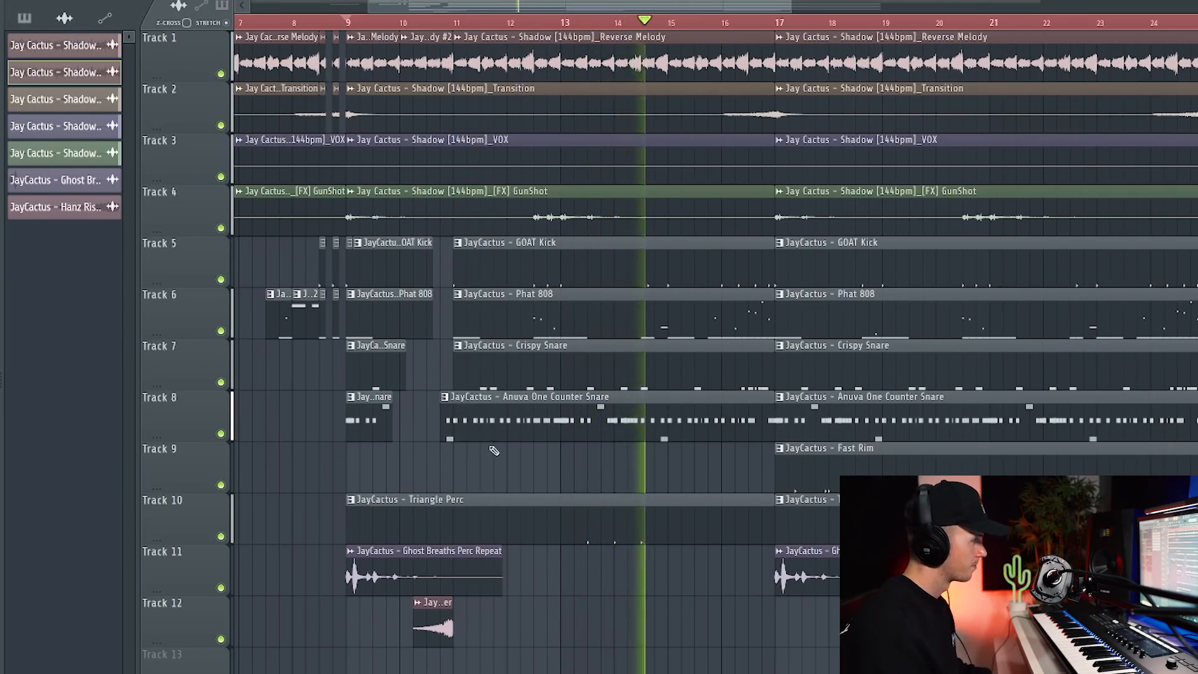
{"action": "scroll", "coordinate": [552, 462], "scroll_direction": "down", "scroll_amount": 3}
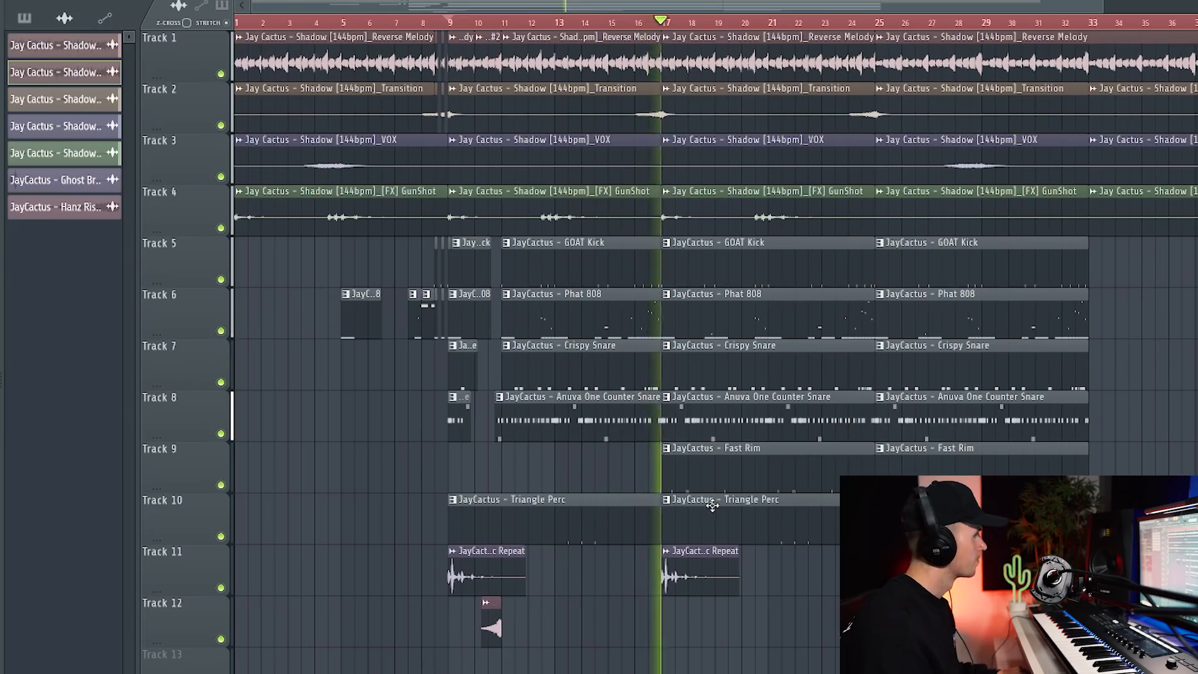
{"action": "scroll", "coordinate": [715, 493], "scroll_direction": "down", "scroll_amount": 2}
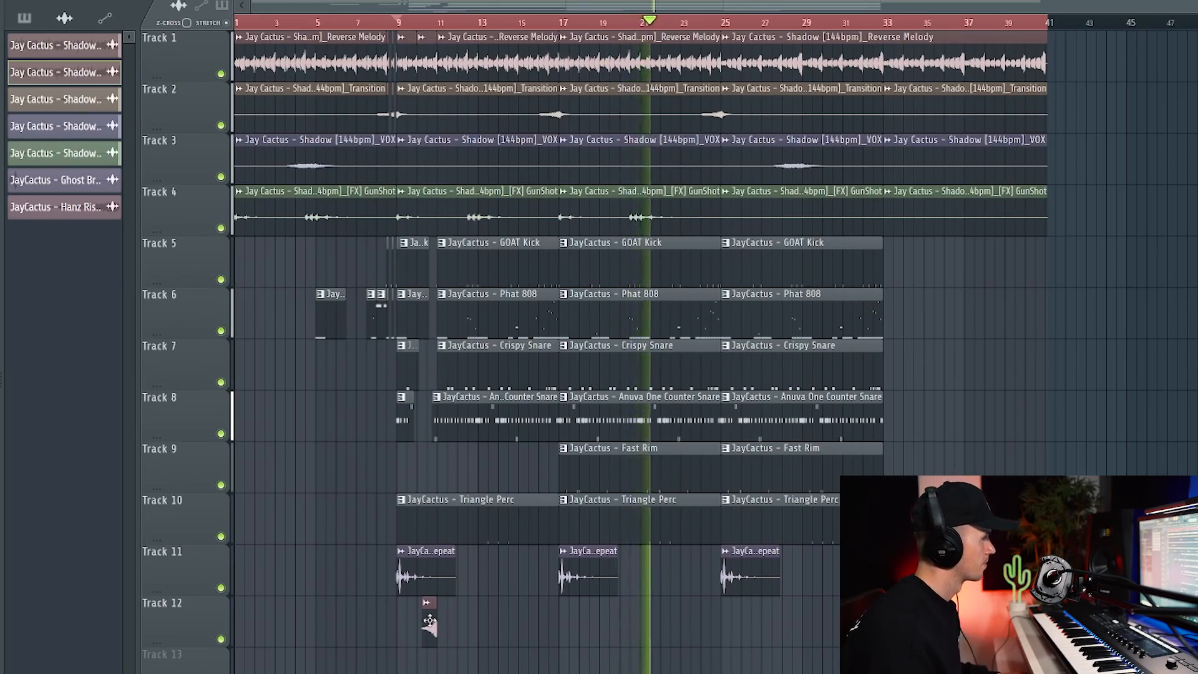
{"action": "double_click", "coordinate": [430, 621]}
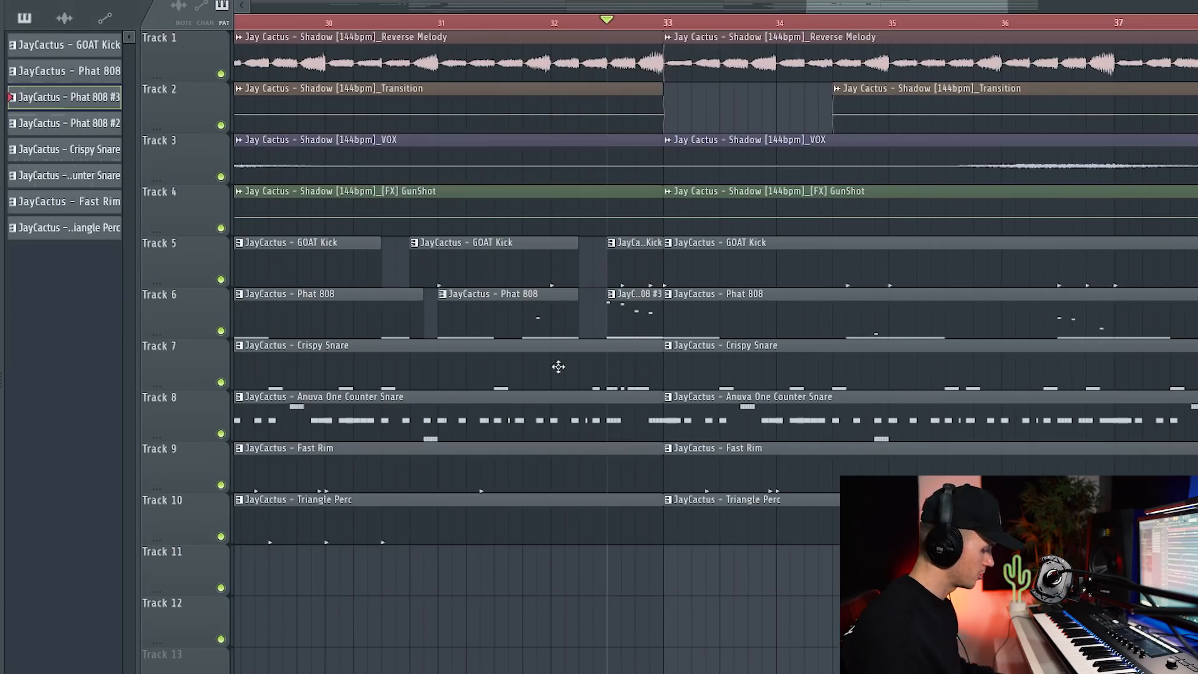
Play the arrangement from bar 31 to check the kick and 808 cuts leading into bar 33.
{"action": "left_click", "coordinate": [451, 24]}
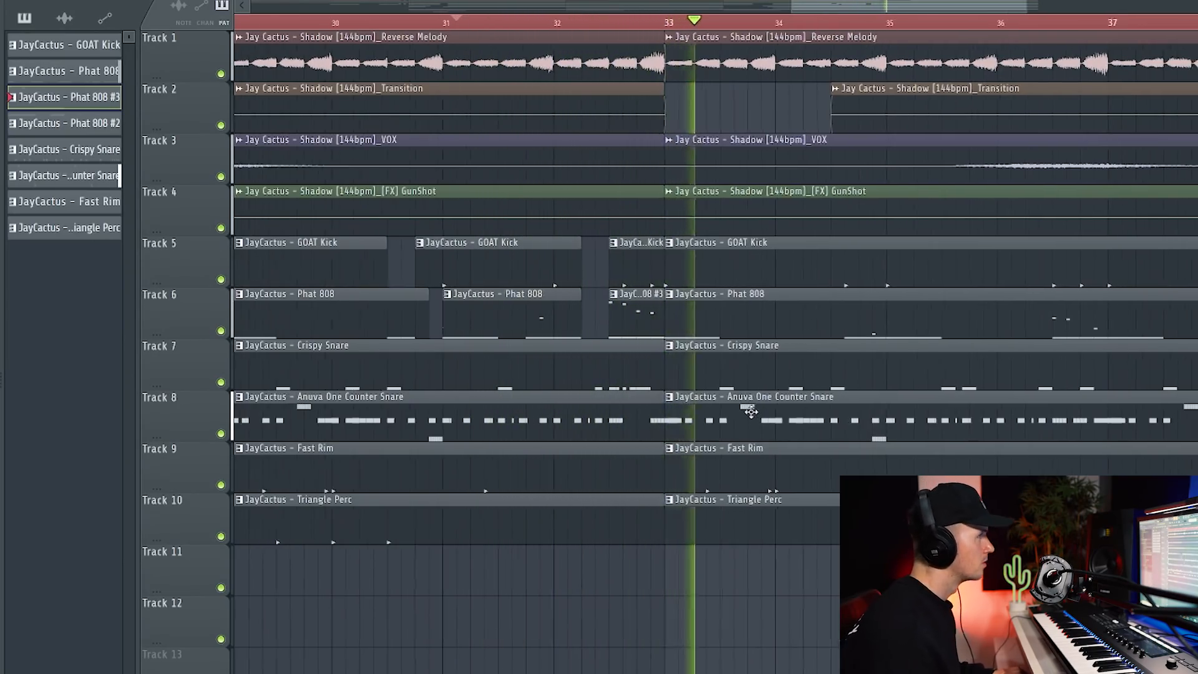
{"action": "scroll", "coordinate": [749, 409], "scroll_direction": "down", "scroll_amount": 4}
{"action": "scroll", "coordinate": [934, 440], "scroll_direction": "up", "scroll_amount": 3}
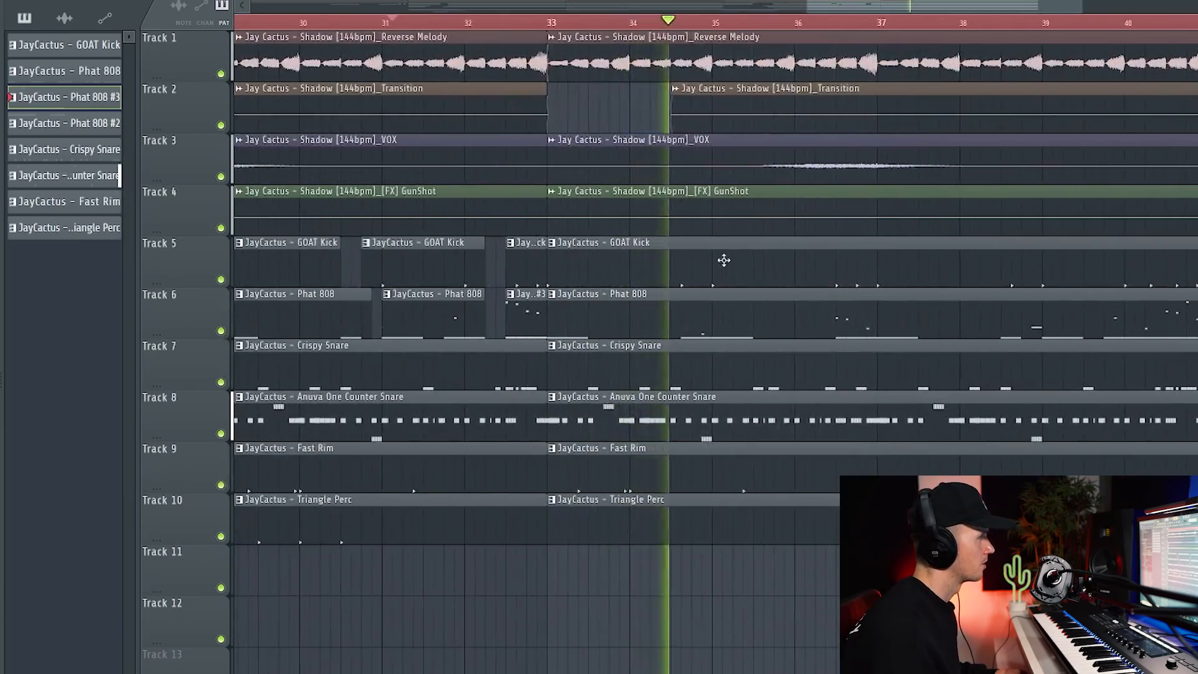
Place the reversed GOAT Kick clip on Track 11 so that it ends at bar 35, and play back the transition.
{"action": "key", "text": "space"}
{"action": "scroll", "coordinate": [693, 184], "scroll_direction": "up", "scroll_amount": 3}
{"action": "key", "text": "space"}
{"action": "scroll", "coordinate": [667, 118], "scroll_direction": "up", "scroll_amount": 3}
{"action": "key", "text": "space"}
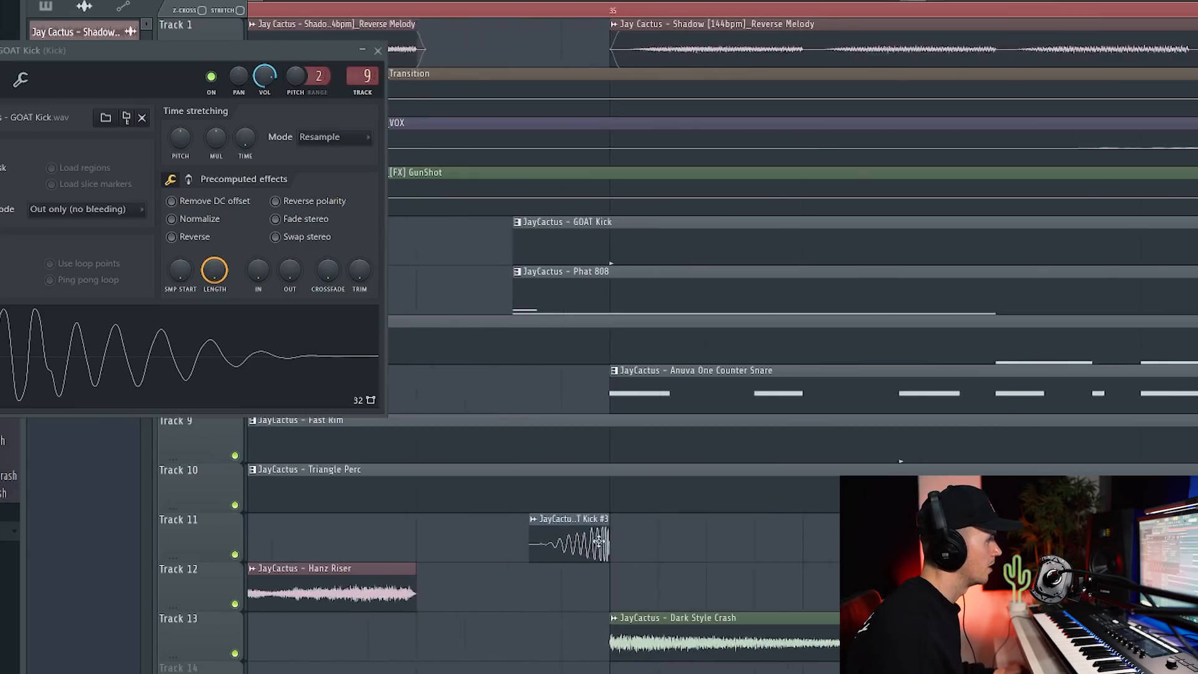
{"action": "left_click_drag", "start_coordinate": [541, 536], "coordinate": [586, 535]}
{"action": "key", "text": "space"}
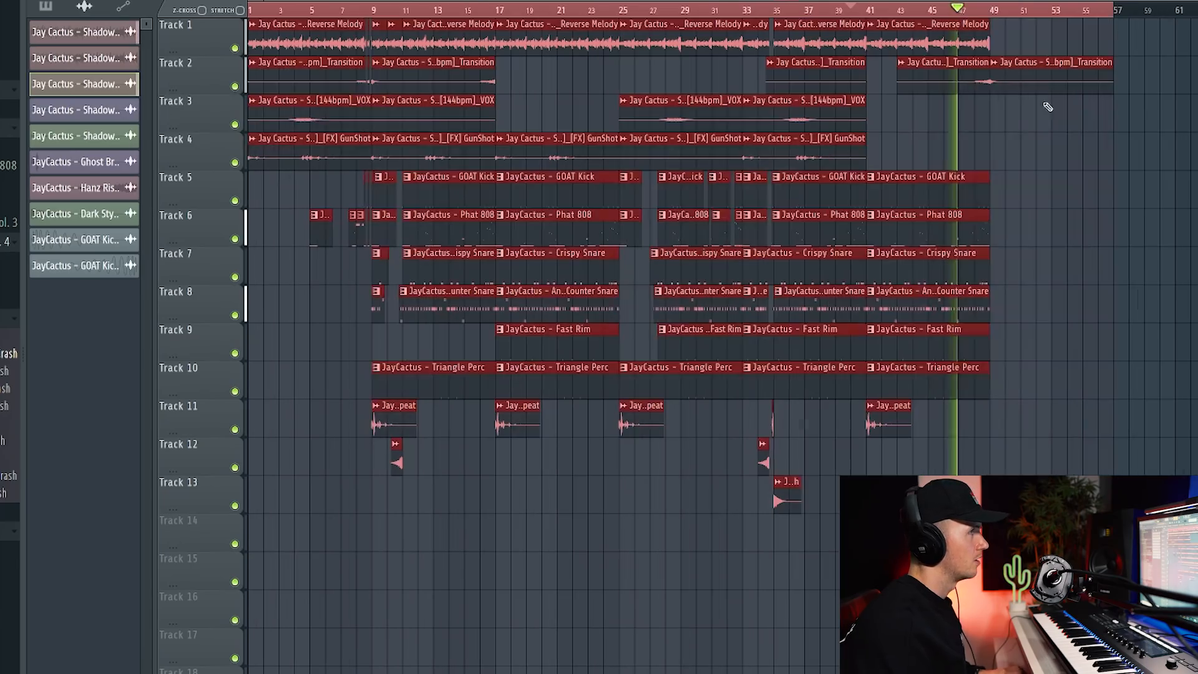
Extend the arrangement by repeating the intro clips from bar 49 and the clips from bar 9 onwards at bar 57.
{"action": "left_click", "coordinate": [1048, 107]}
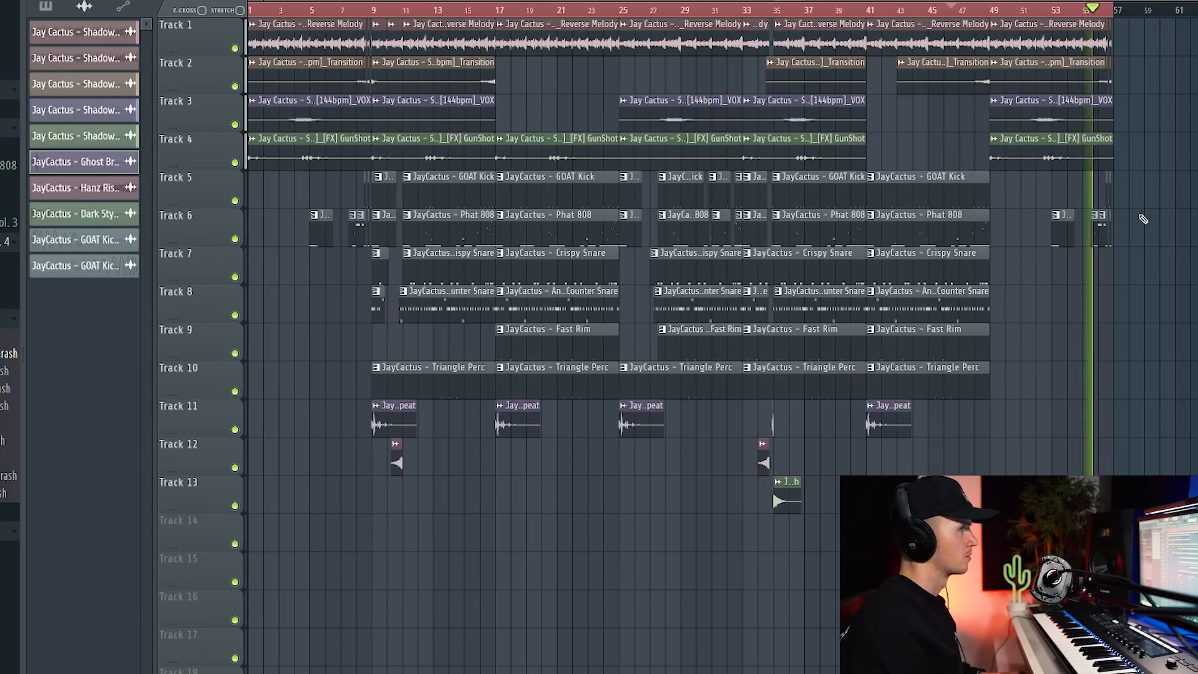
{"action": "scroll", "coordinate": [1144, 223], "scroll_direction": "up", "scroll_amount": 5}
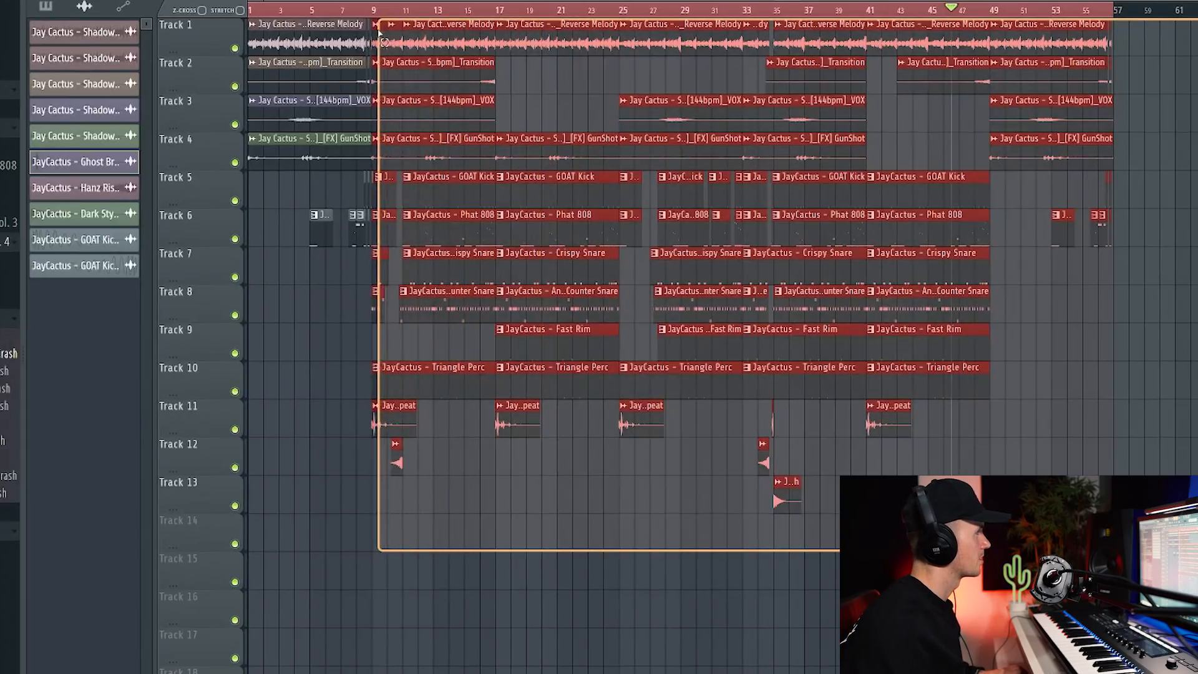
{"action": "scroll", "coordinate": [531, 359], "scroll_direction": "up", "scroll_amount": 2}
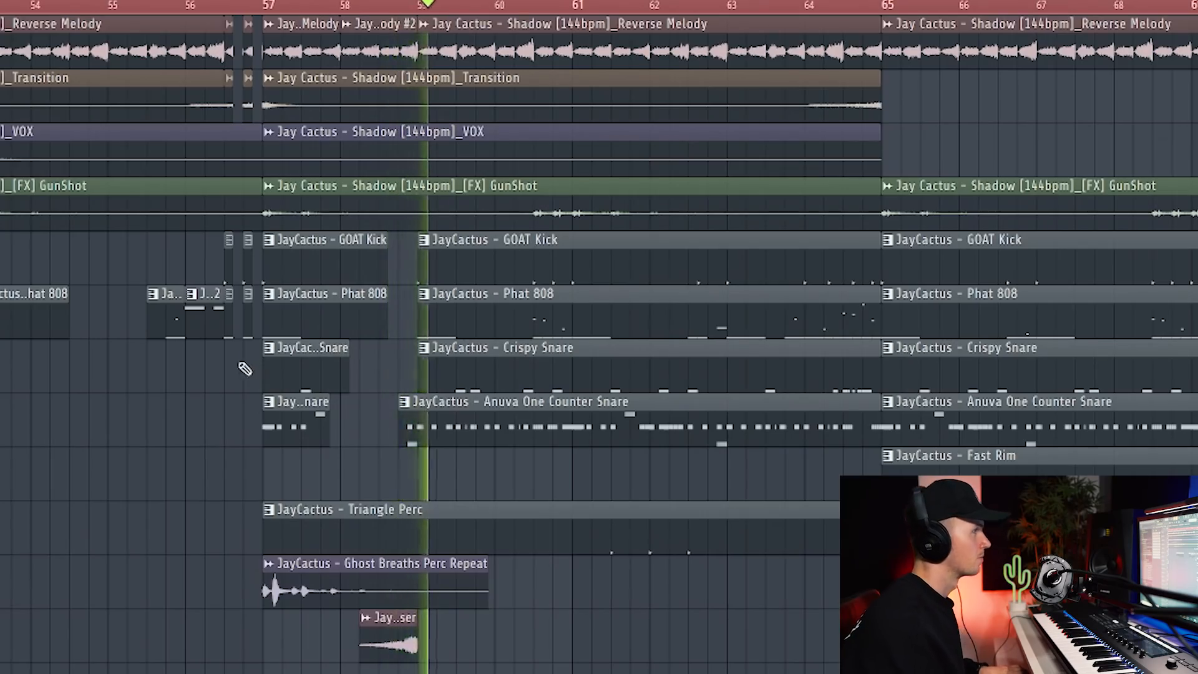
Play the extended arrangement through past bar 49 to review the cuts, drops and transitions across all tracks.
{"action": "scroll", "coordinate": [244, 369], "scroll_direction": "down", "scroll_amount": 5}
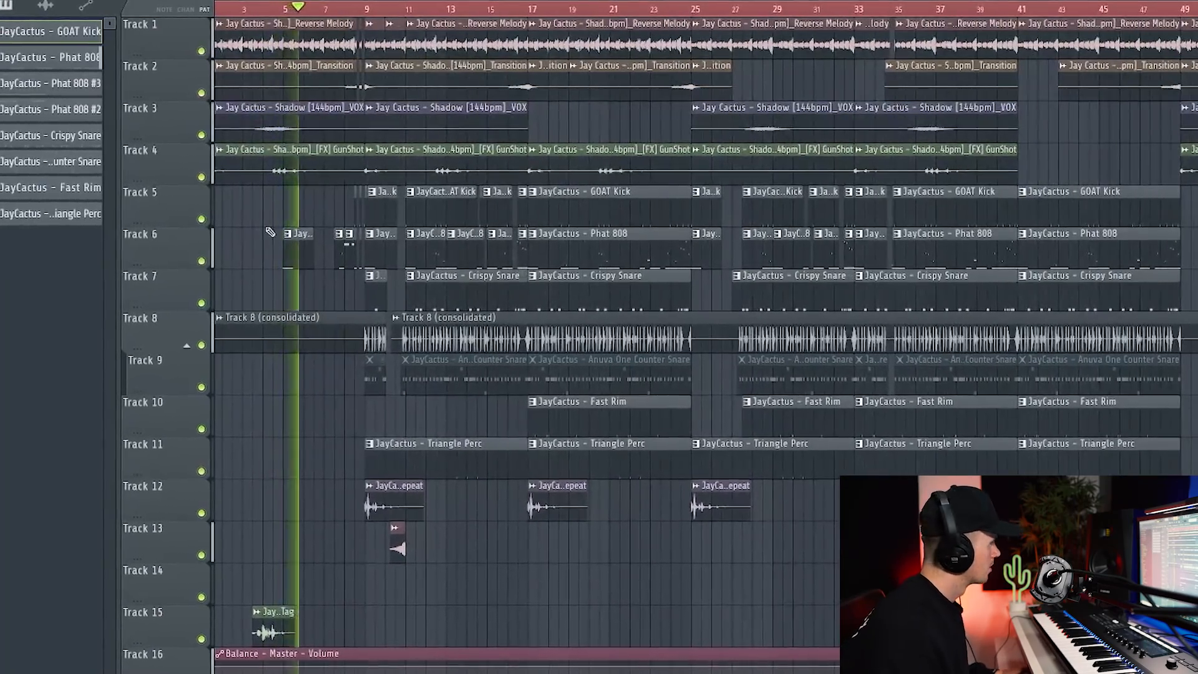
{"action": "scroll", "coordinate": [297, 249], "scroll_direction": "up", "scroll_amount": 3}
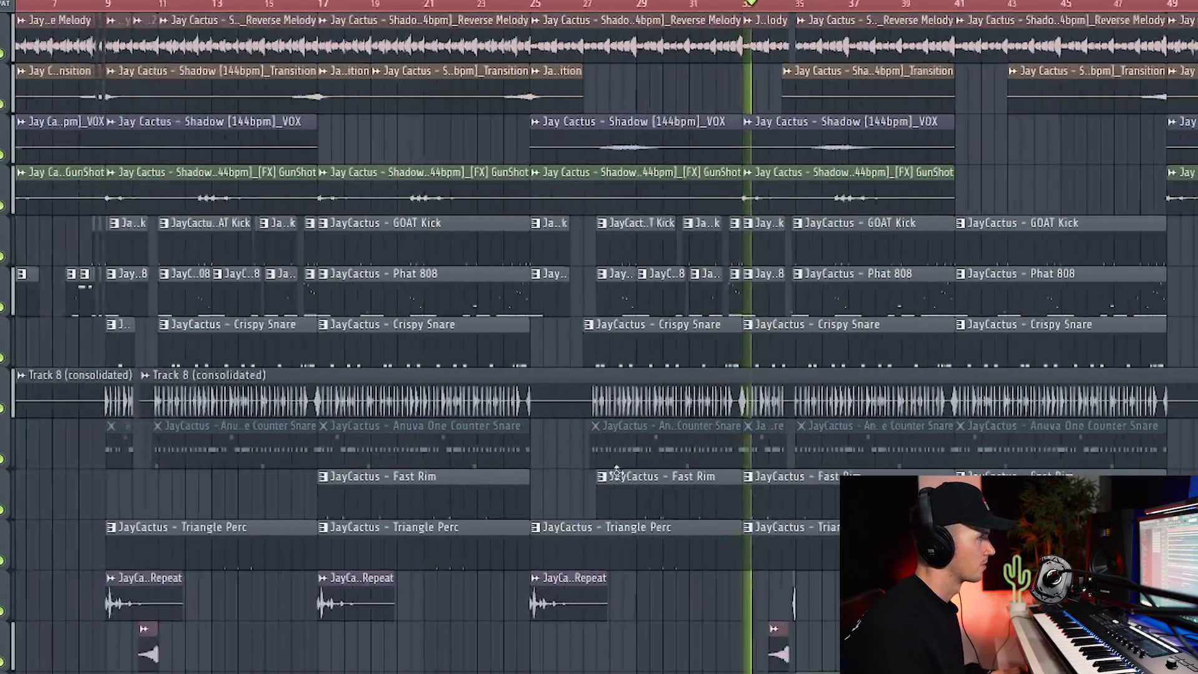
{"action": "scroll", "coordinate": [616, 473], "scroll_direction": "down", "scroll_amount": 2}
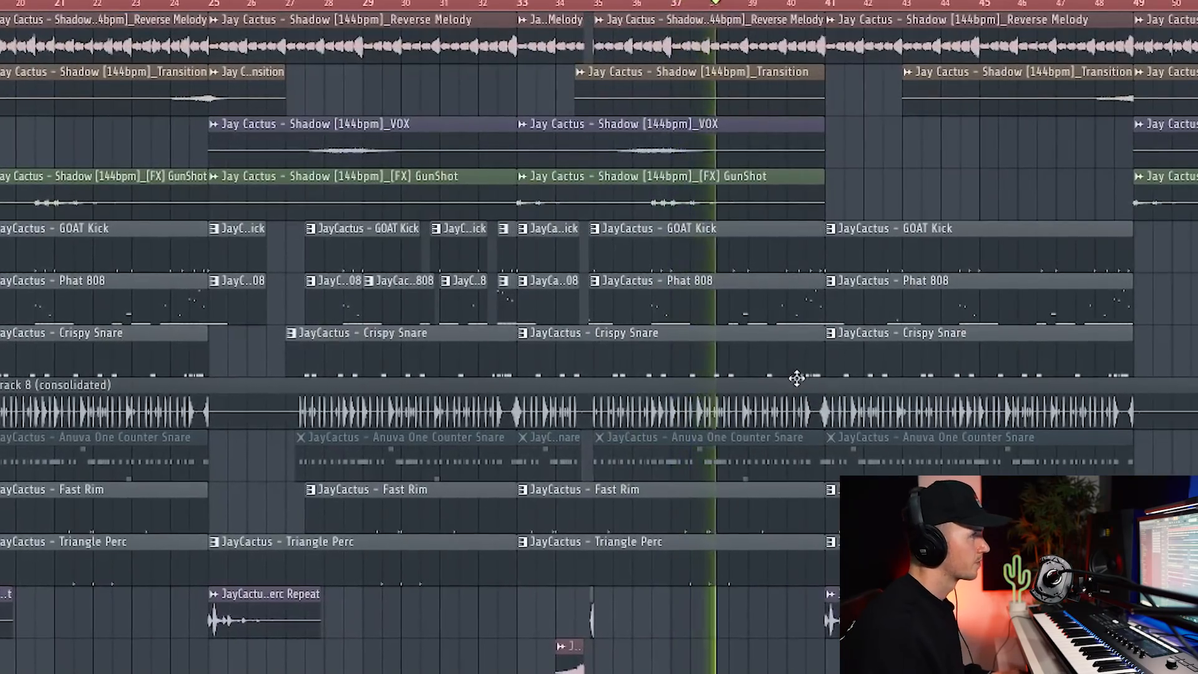
{"action": "scroll", "coordinate": [797, 379], "scroll_direction": "down", "scroll_amount": 2}
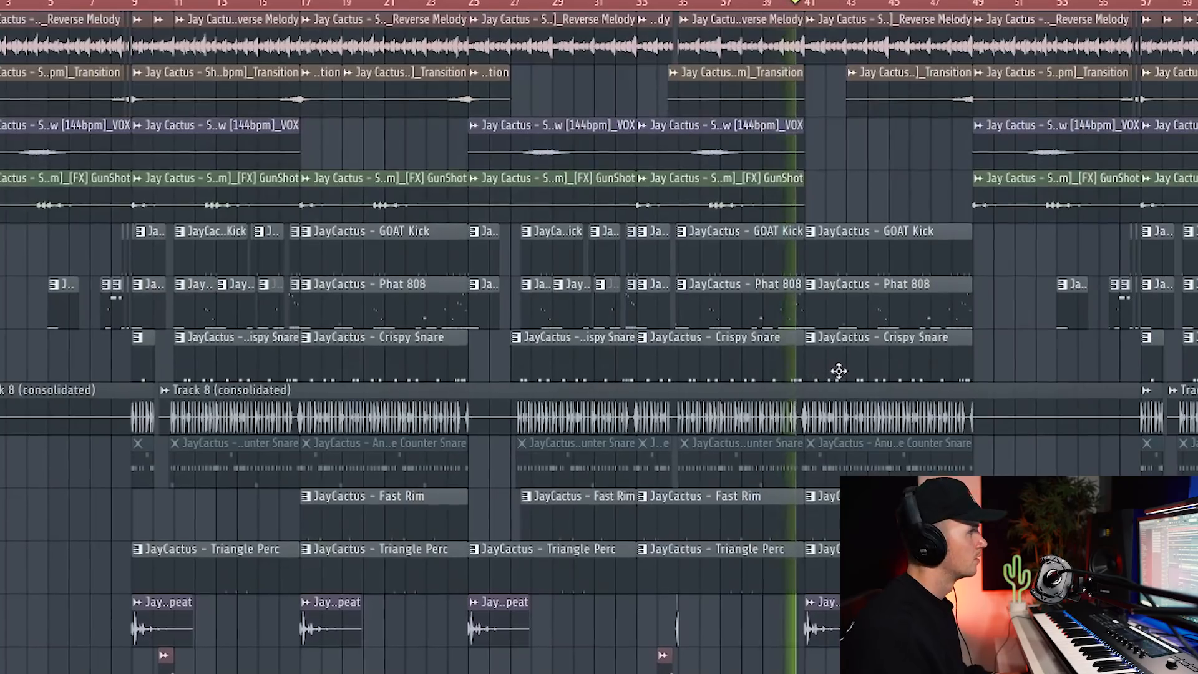
{"action": "scroll", "coordinate": [885, 406], "scroll_direction": "up", "scroll_amount": 2}
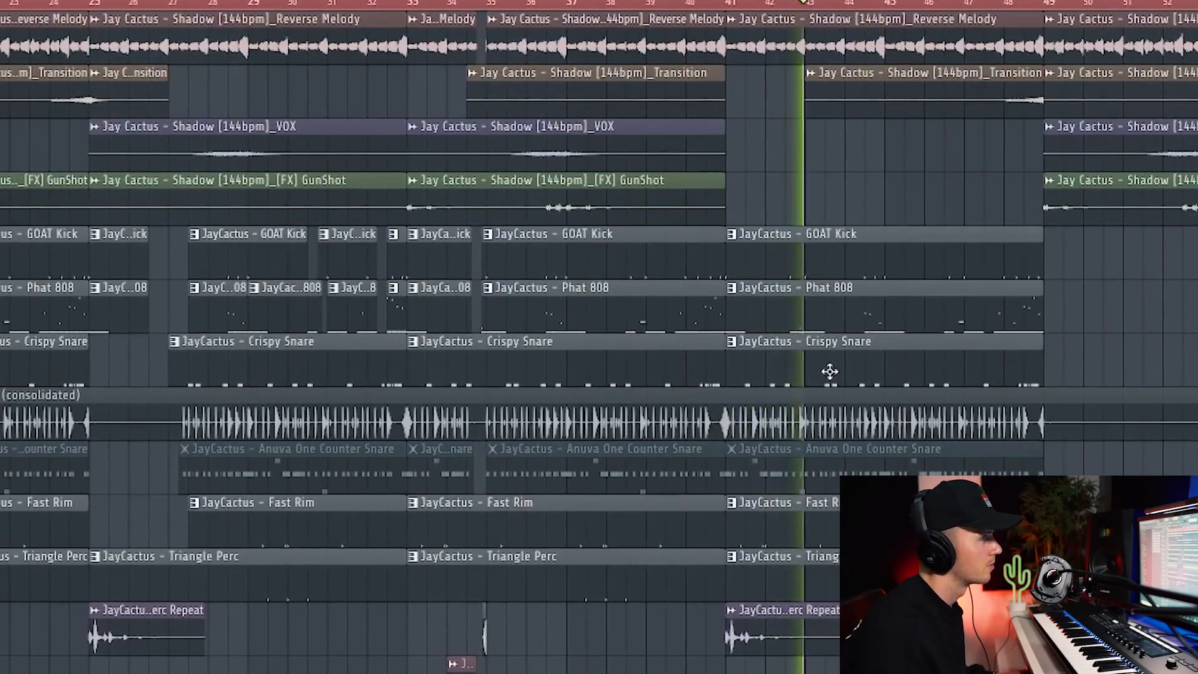
{"action": "scroll", "coordinate": [857, 375], "scroll_direction": "down", "scroll_amount": 2}
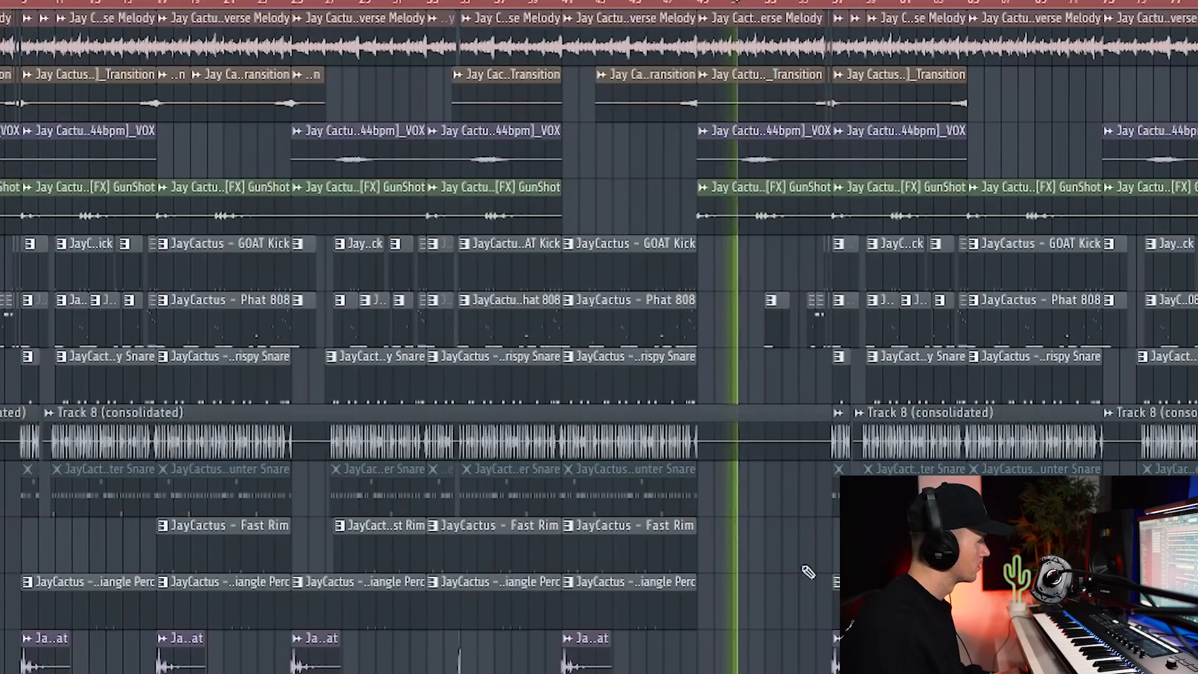
{"action": "scroll", "coordinate": [809, 572], "scroll_direction": "up", "scroll_amount": 8}
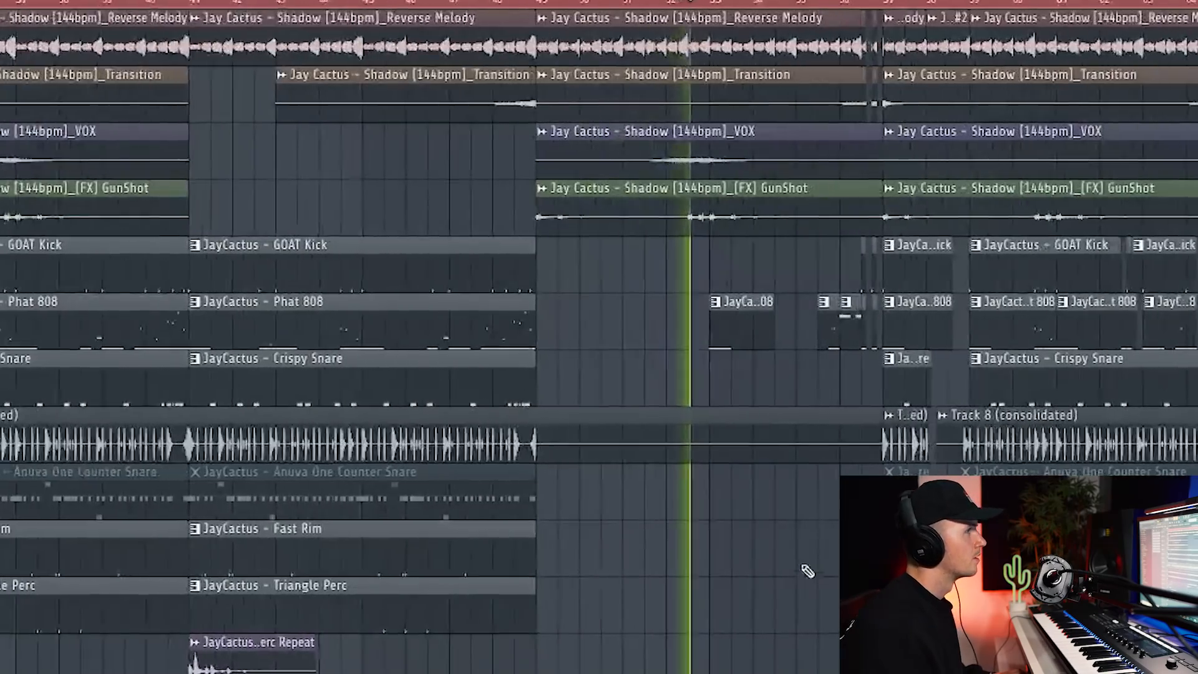
{"action": "scroll", "coordinate": [809, 568], "scroll_direction": "down", "scroll_amount": 10}
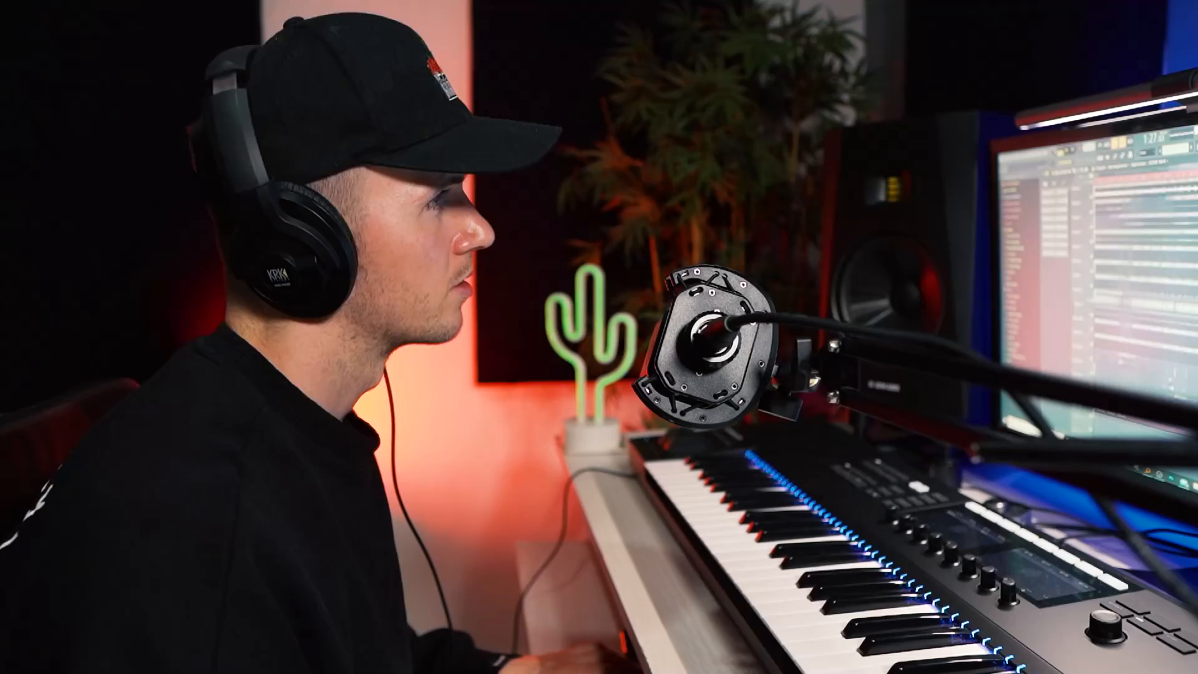